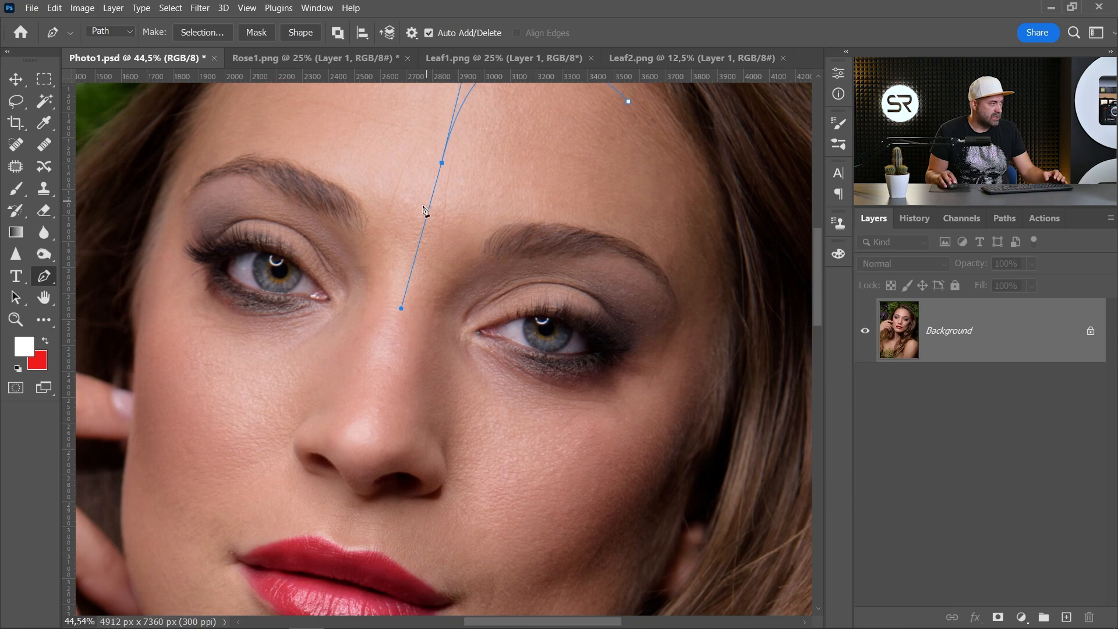
Step: Extend the Pen path down the bridge of the nose, around its tip and onto the upper lip
click(388, 354)
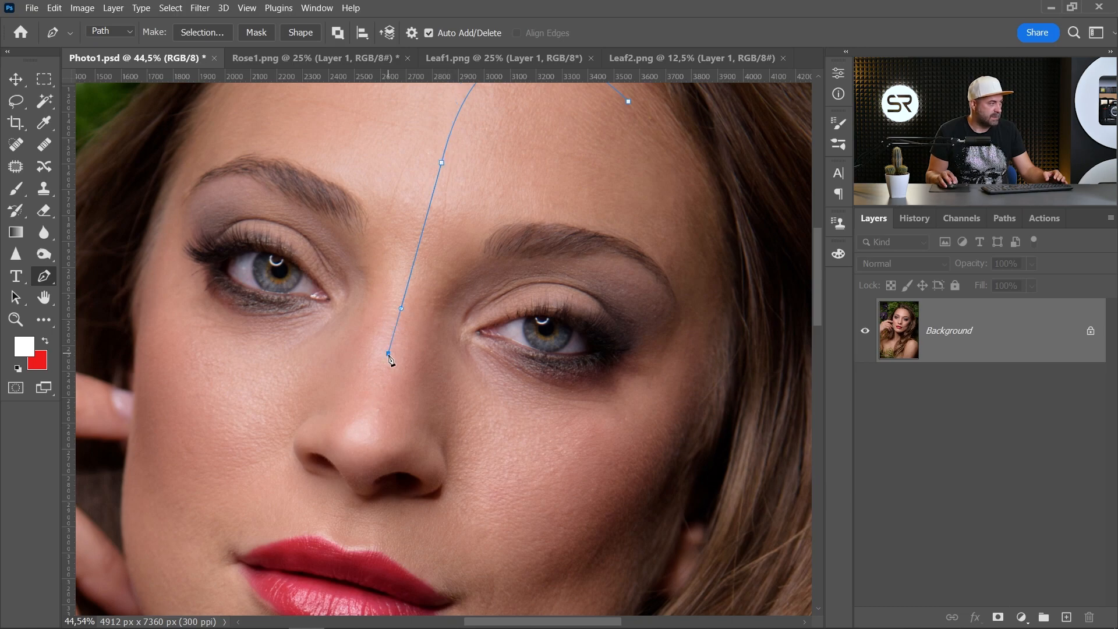
drag(379, 406, 443, 244)
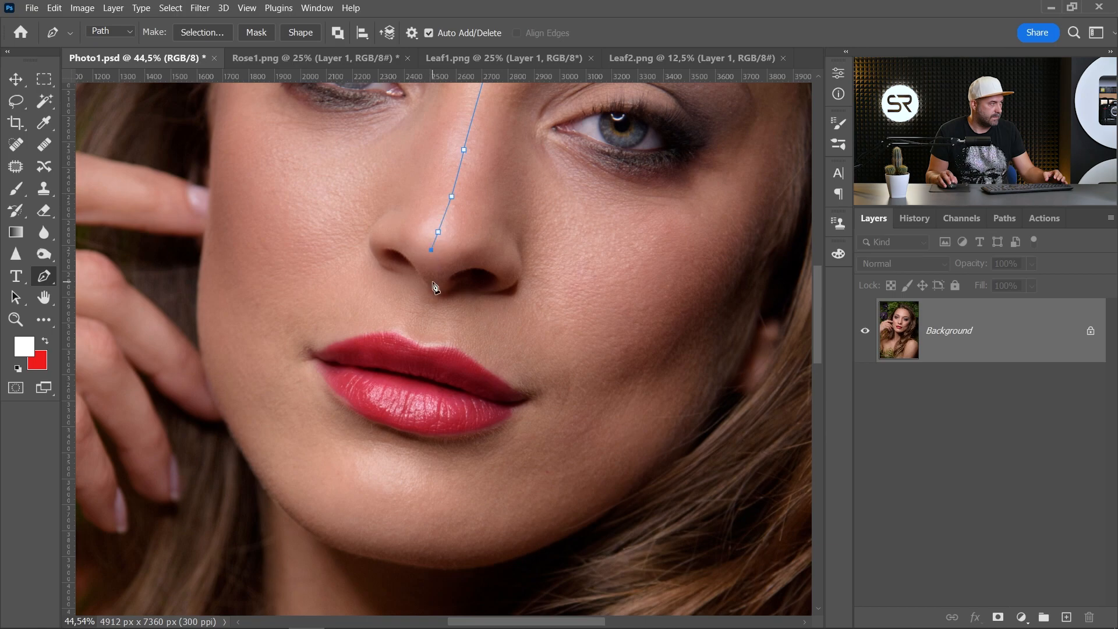
scroll(433, 286, up, 1)
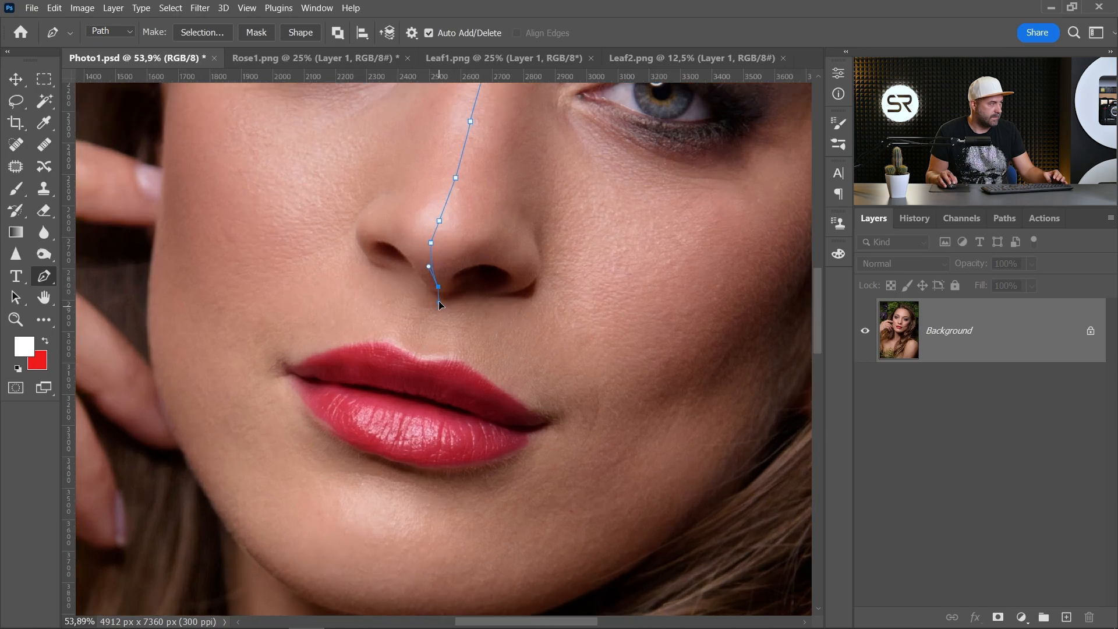
drag(439, 297, 439, 297)
drag(425, 351, 477, 227)
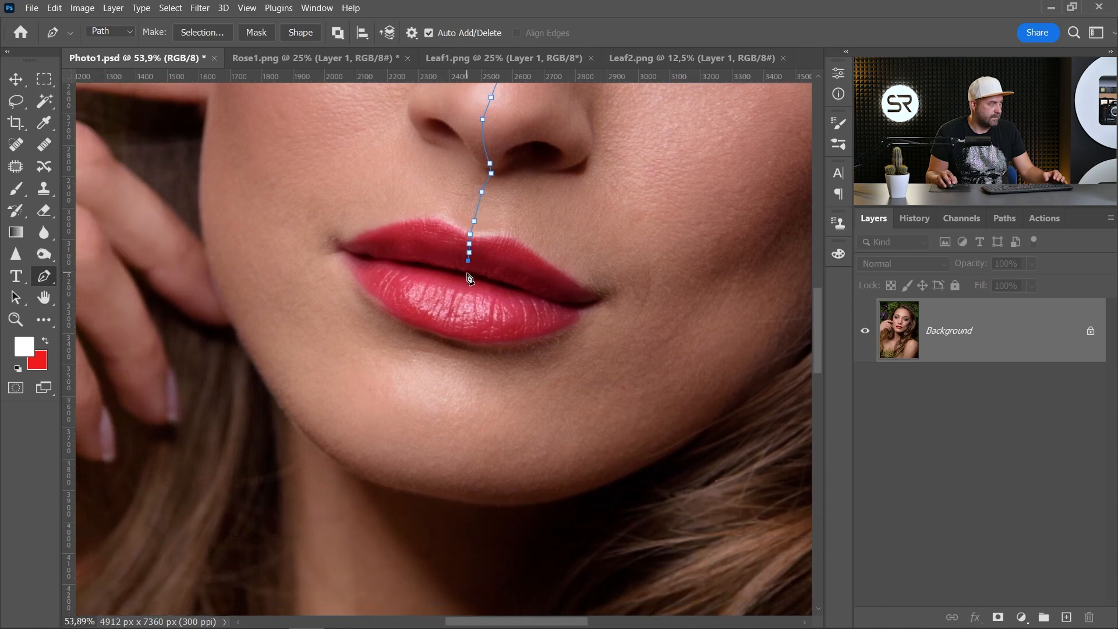
Step: Continue the path with closely spaced anchor points across both lips to the chin just below the lower lip
drag(469, 278, 493, 216)
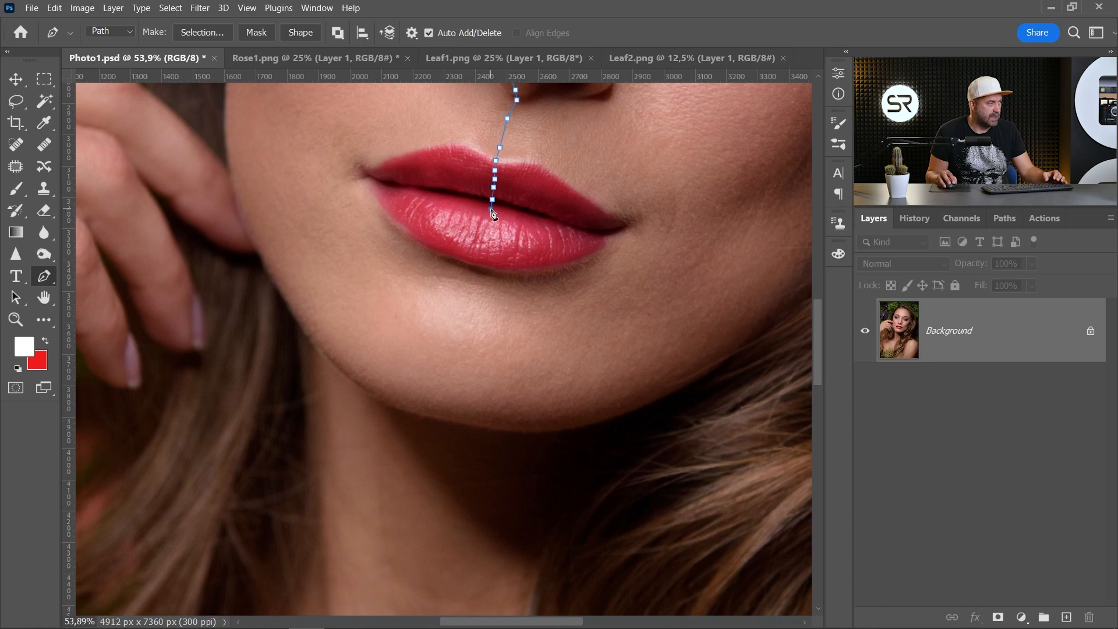
click(481, 227)
click(473, 258)
click(472, 263)
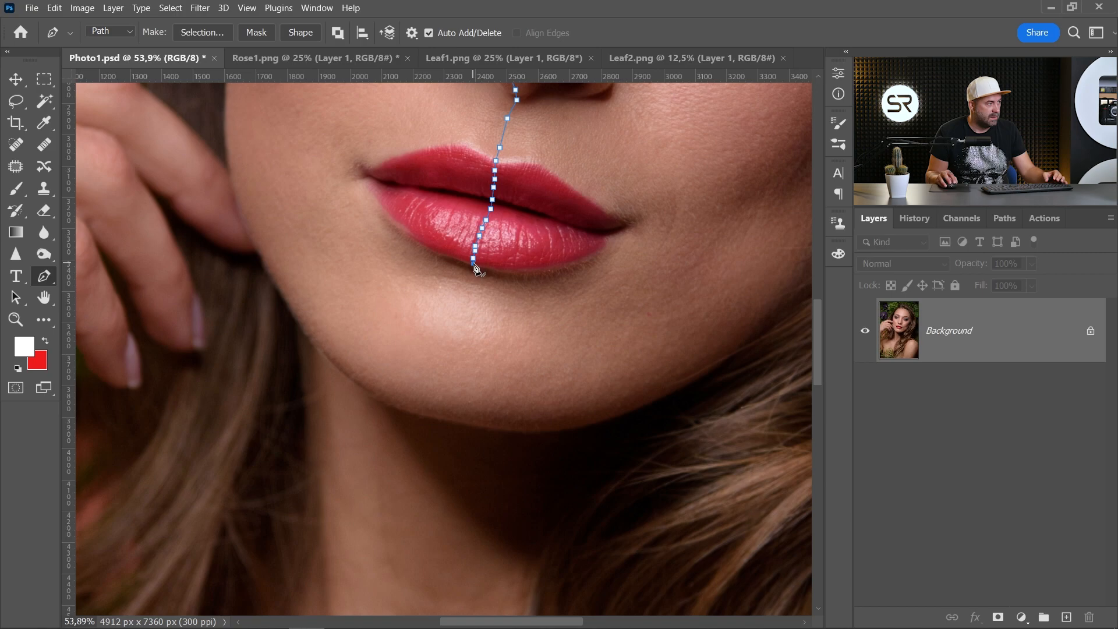
click(476, 272)
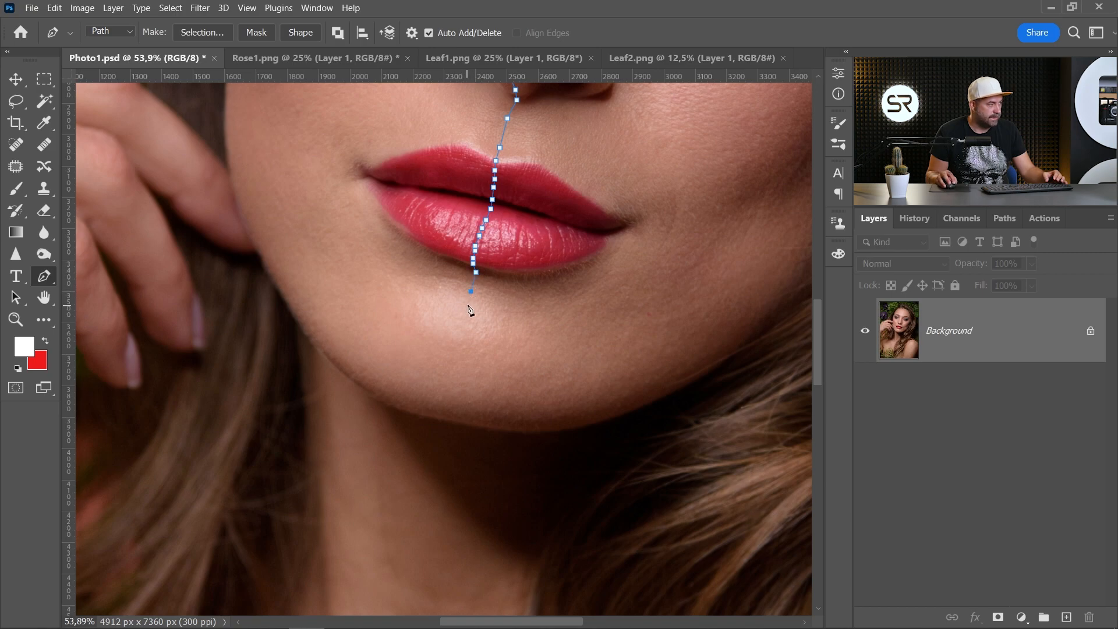
click(463, 306)
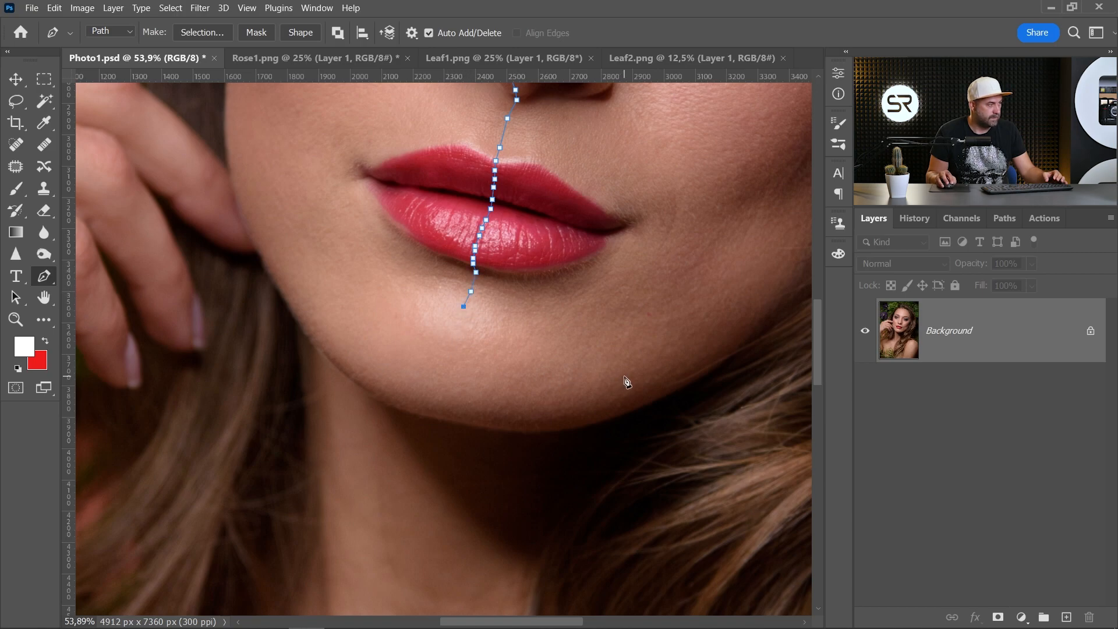
Step: Curve the path along the jawline and up the outer cheek, closing it at the starting anchor on the forehead
drag(653, 367, 683, 166)
scroll(653, 284, up, 5)
scroll(653, 284, down, 2)
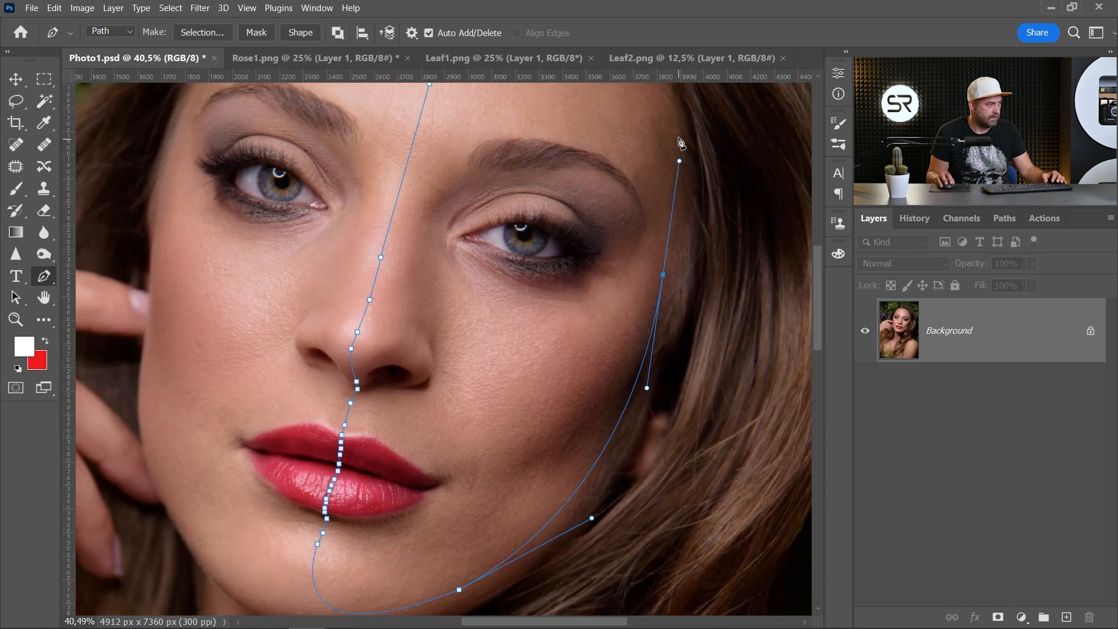
click(674, 119)
drag(679, 120, 760, 377)
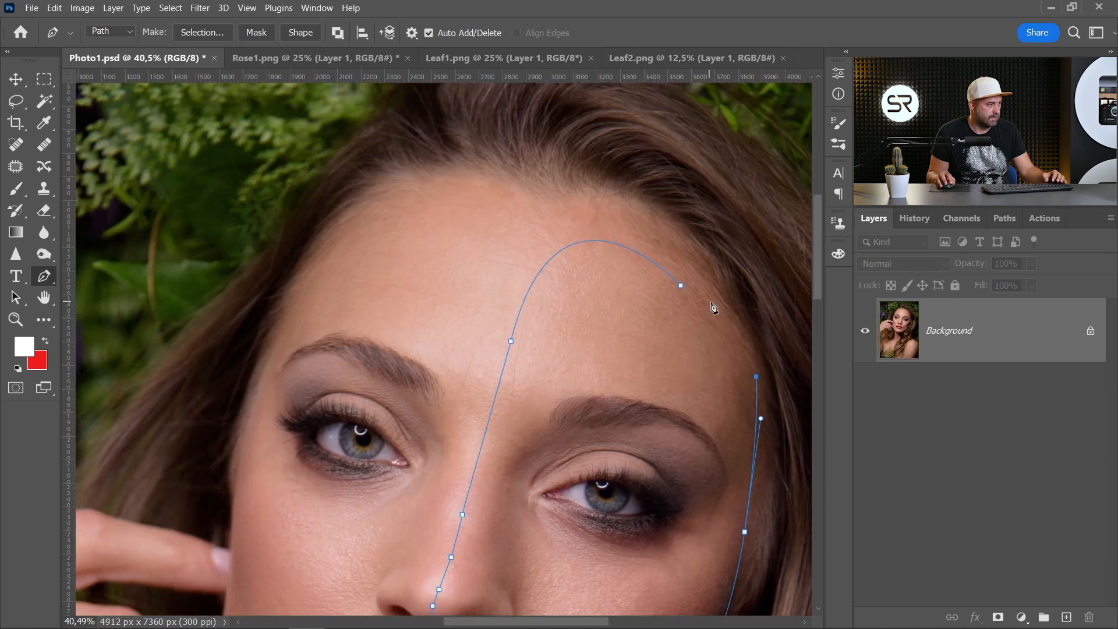
key(ctrl+z)
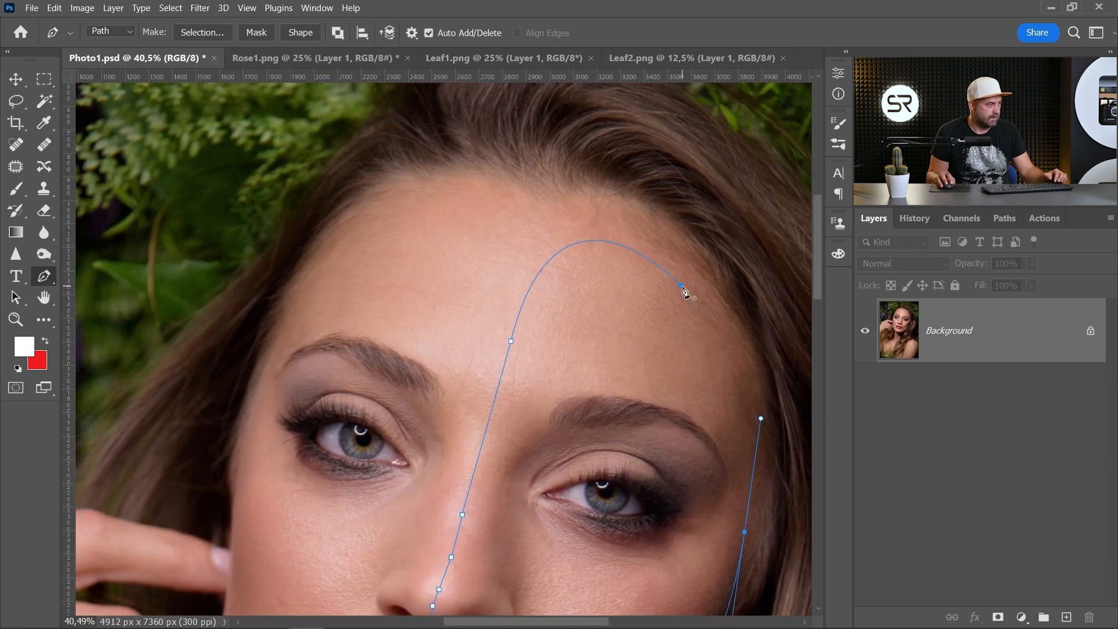
drag(684, 291, 629, 236)
Step: Convert the closed face path into a new anti-aliased selection with a 1-pixel feather radius
scroll(636, 286, down, 7)
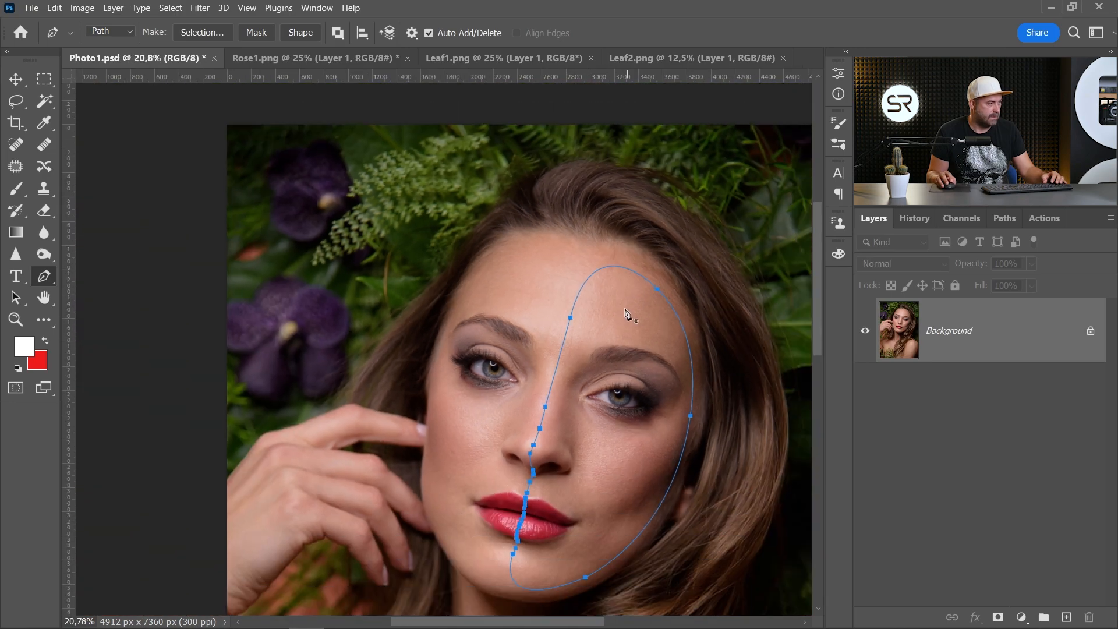
drag(631, 330, 534, 221)
scroll(534, 221, up, 3)
right_click(521, 232)
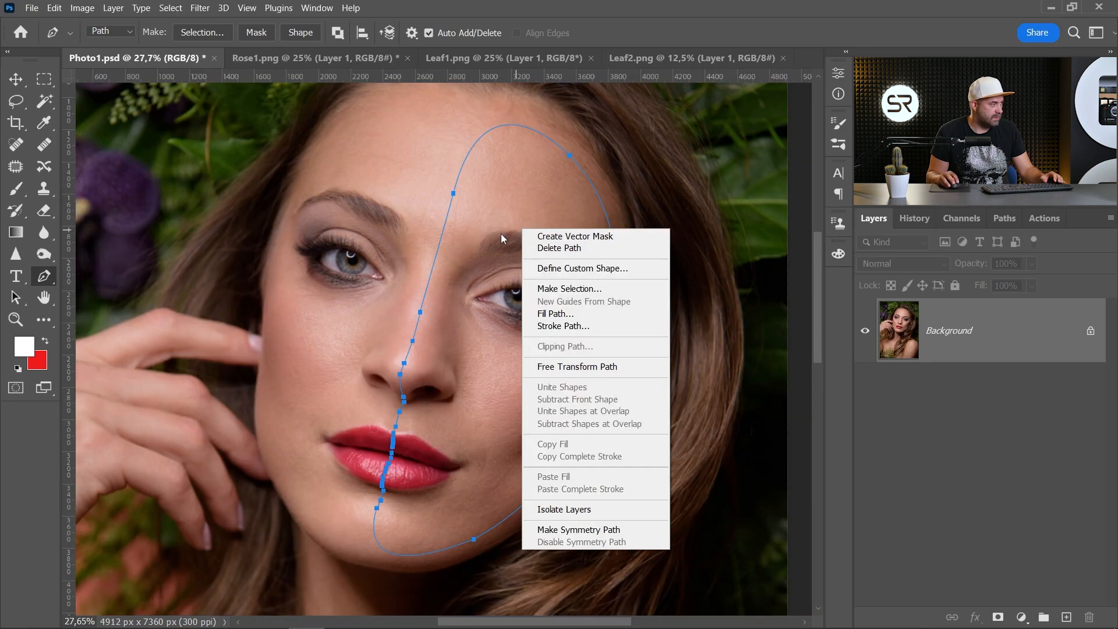
click(568, 288)
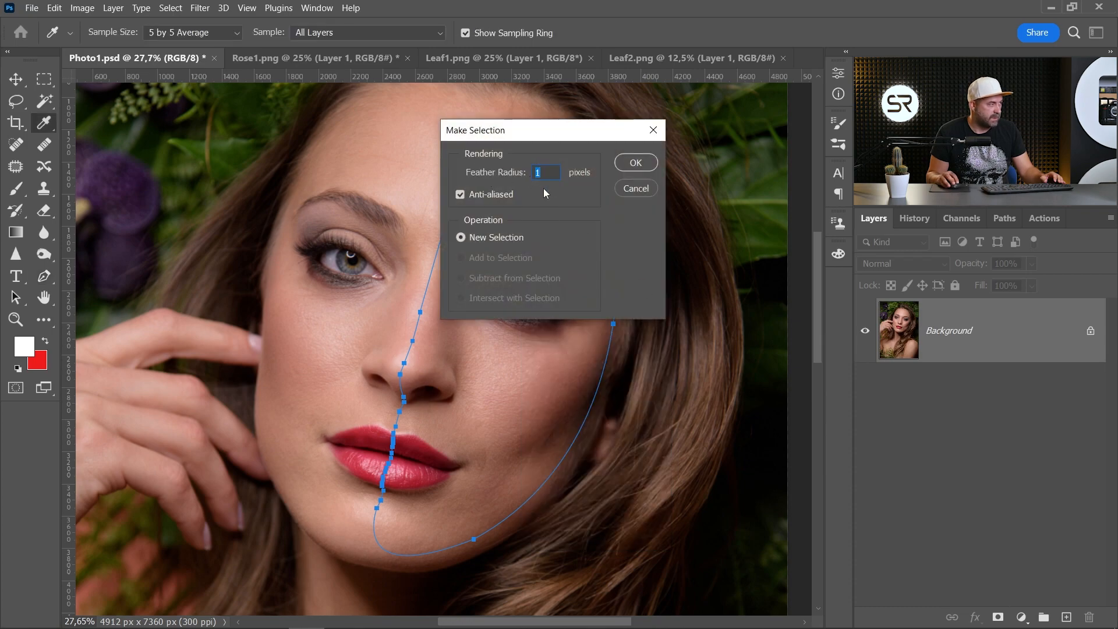
click(633, 163)
scroll(516, 306, up, 1)
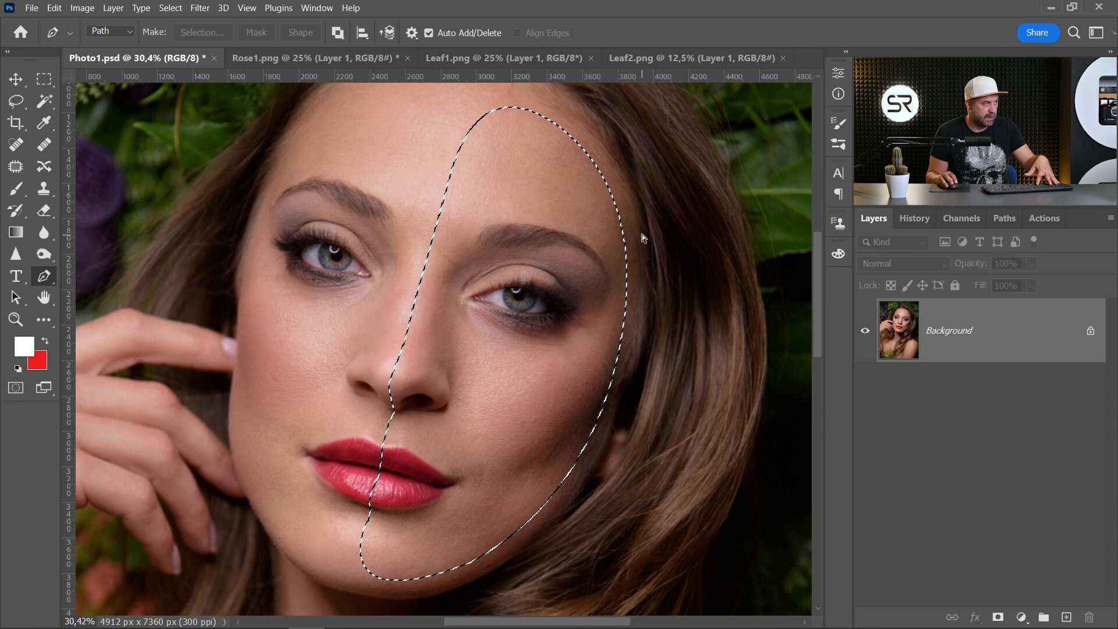
Step: Copy the selected half of the face to a new layer and load that layer's pixels as a selection
key(ctrl+j)
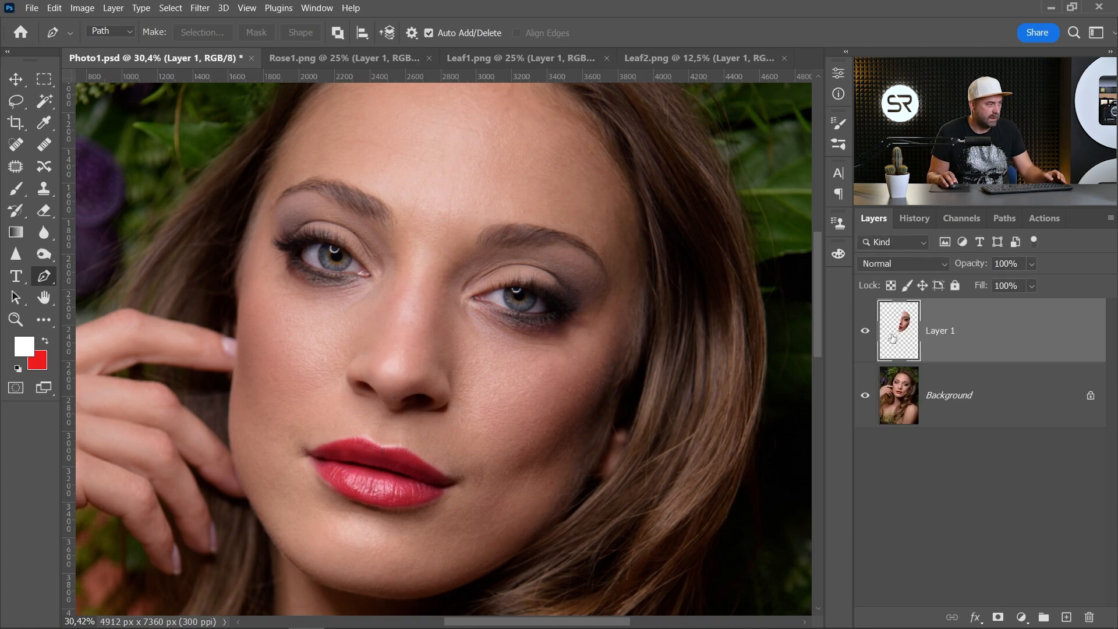
right_click(905, 320)
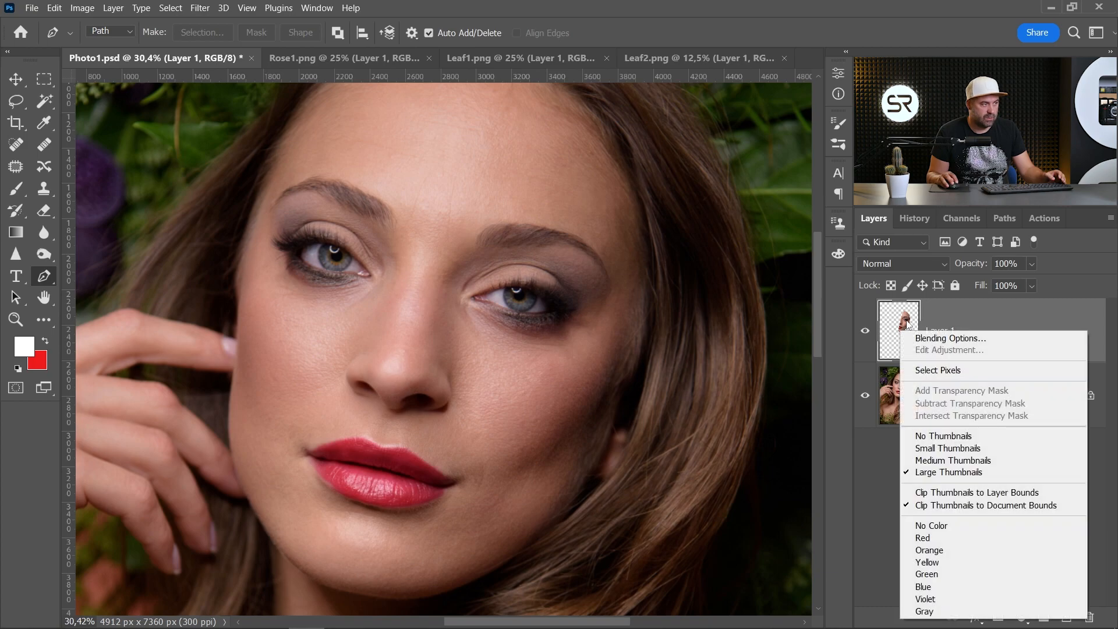
click(937, 370)
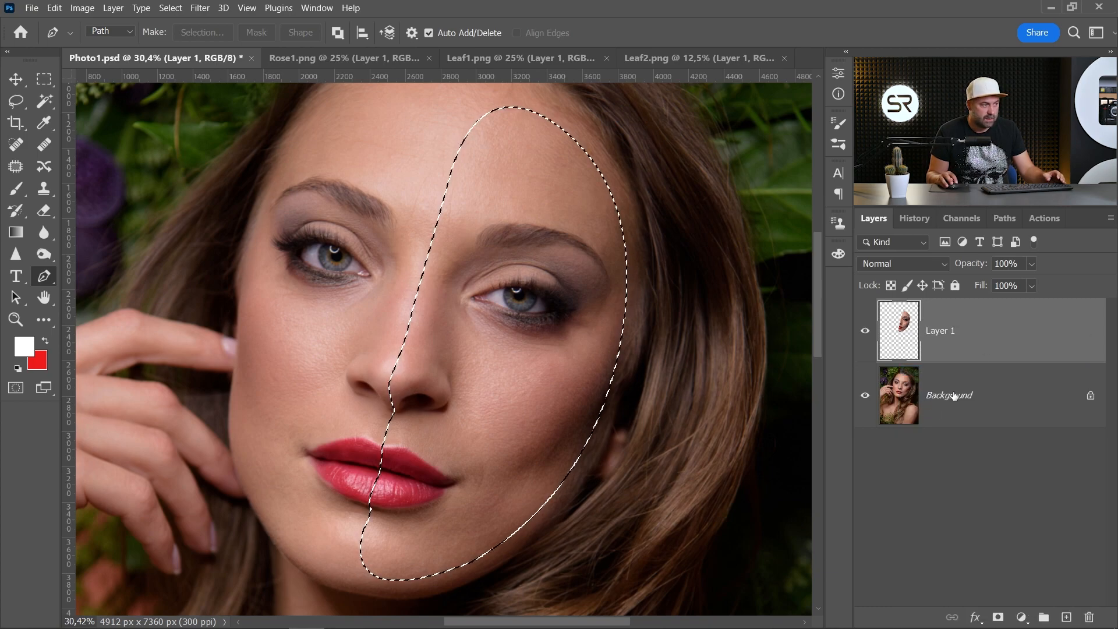
Step: Add a Solid Color fill layer from the selection in dark brown sampled from the lower jaw, and place it below Layer 1
click(1021, 617)
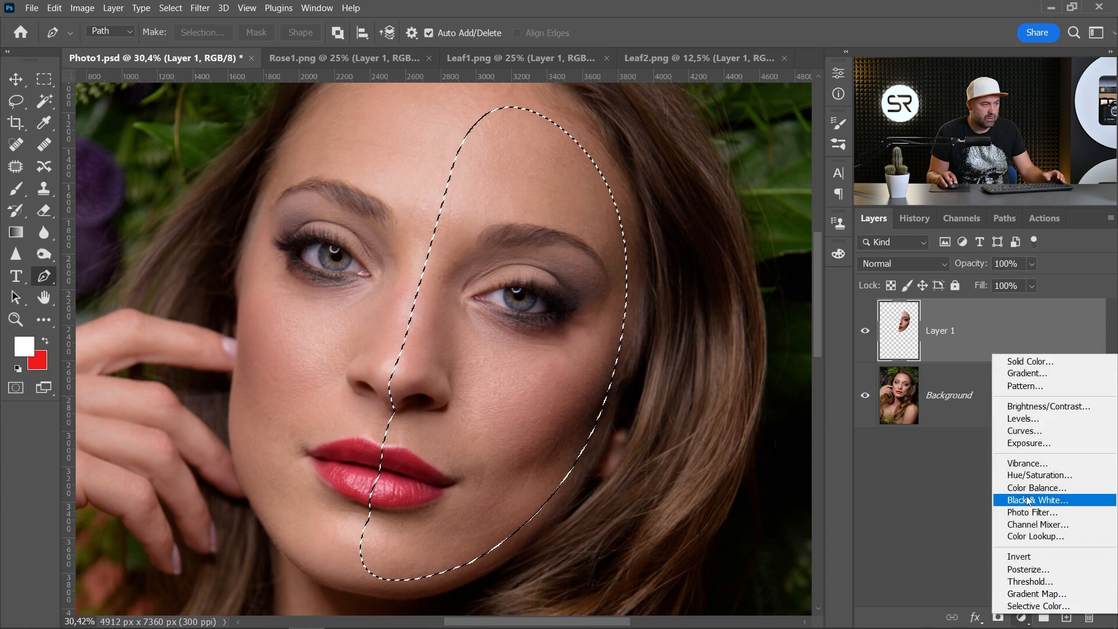
click(1046, 363)
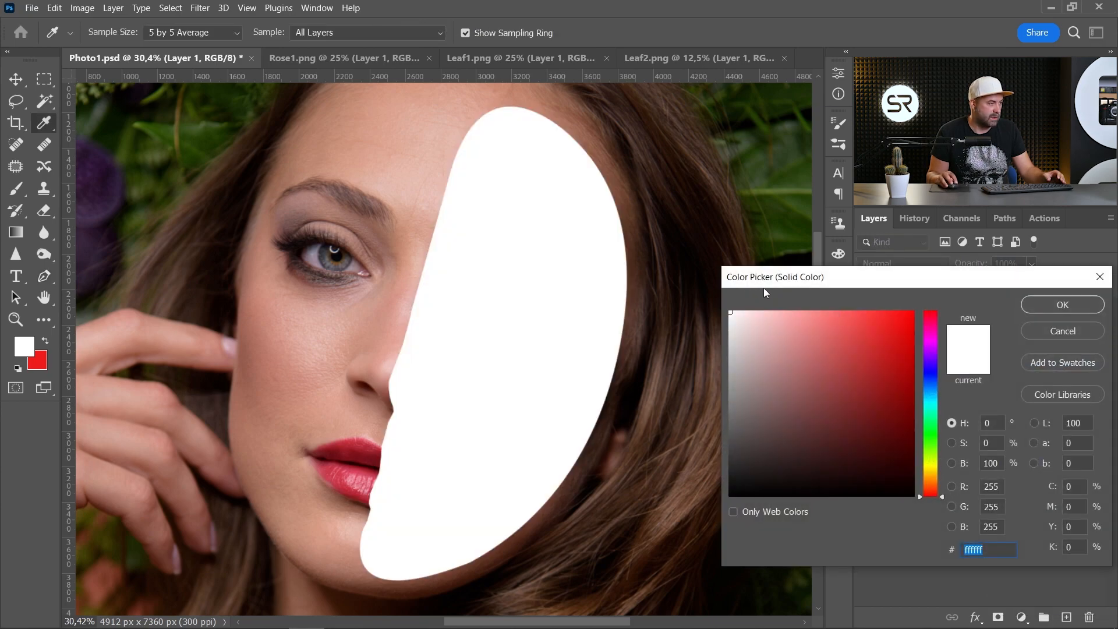
click(498, 553)
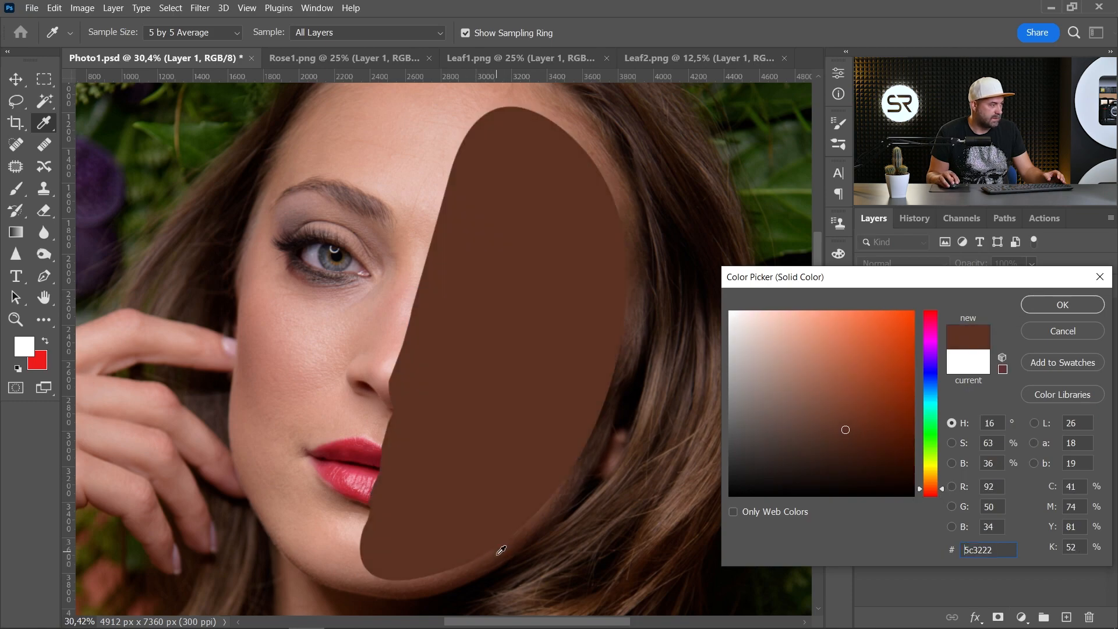
click(499, 551)
click(1058, 305)
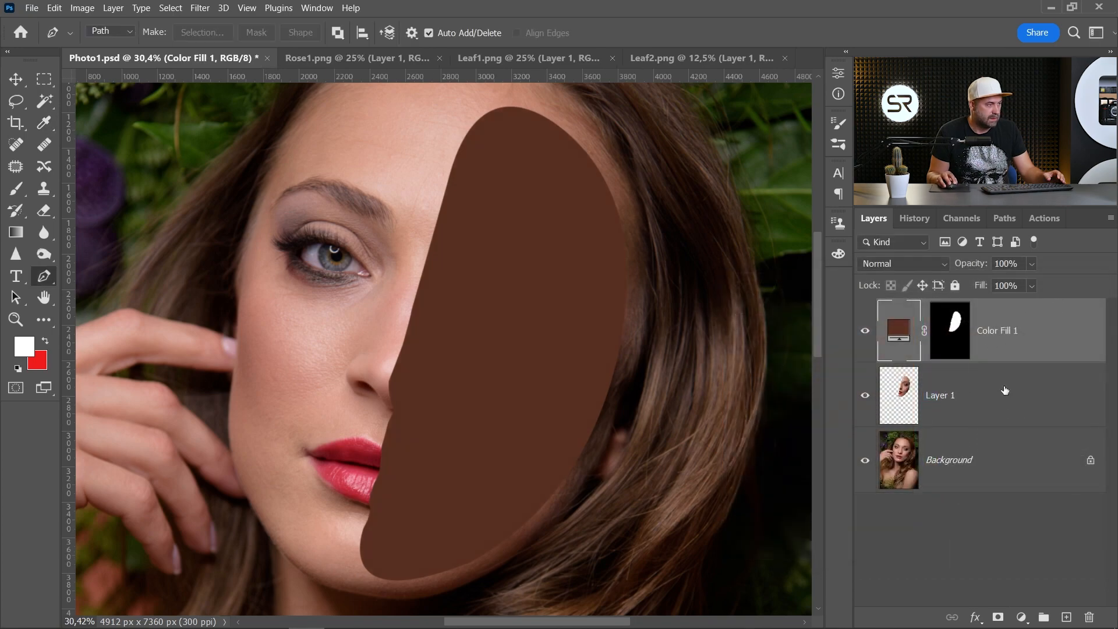
drag(1023, 324, 1016, 430)
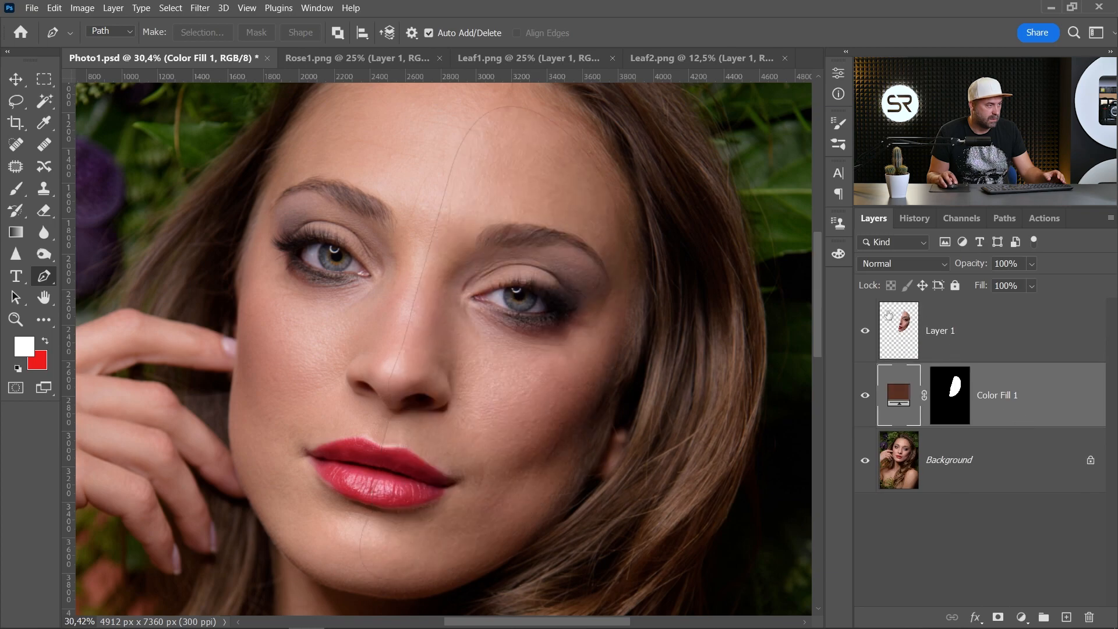
Step: Rotate the face piece on Layer 1 by 9.15° and shift it outward and slightly up from the face
click(900, 336)
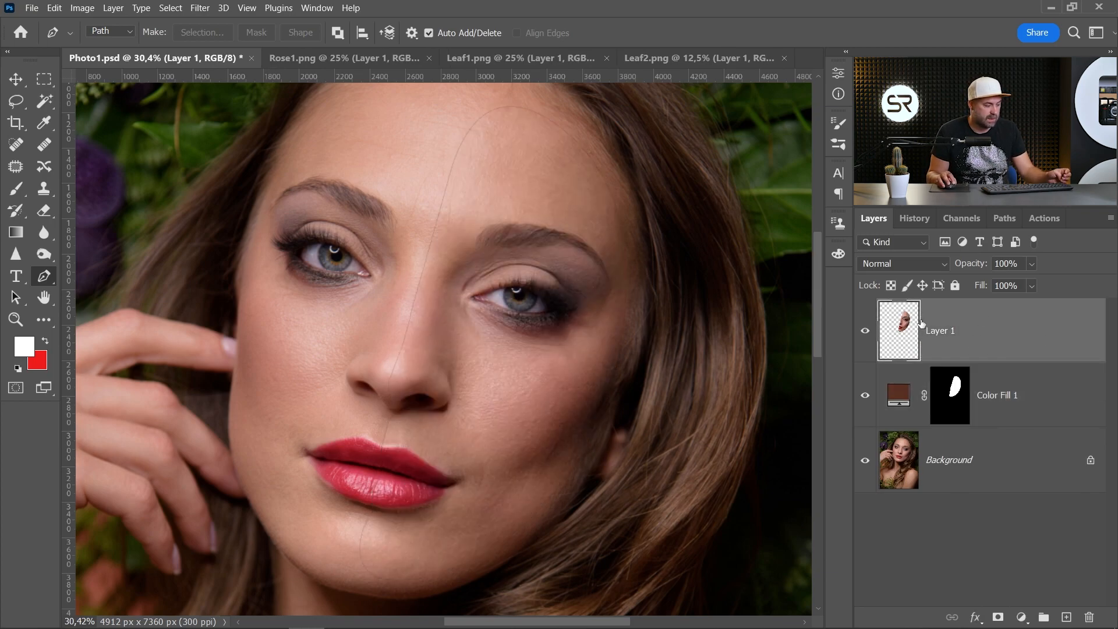
key(ctrl+t)
scroll(687, 329, down, 1)
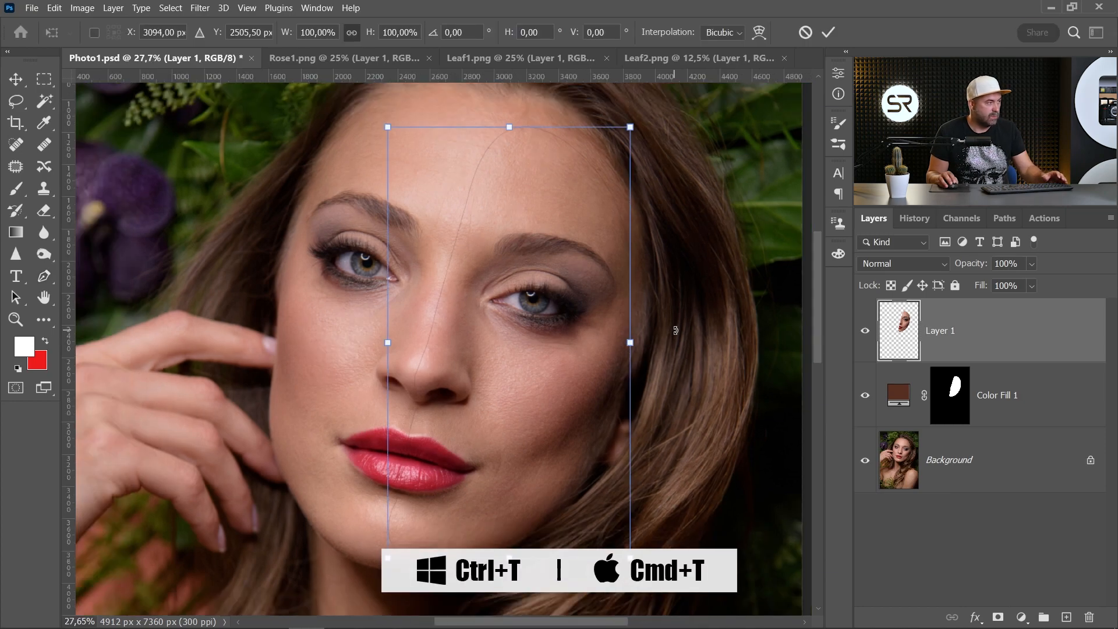
drag(673, 316, 682, 346)
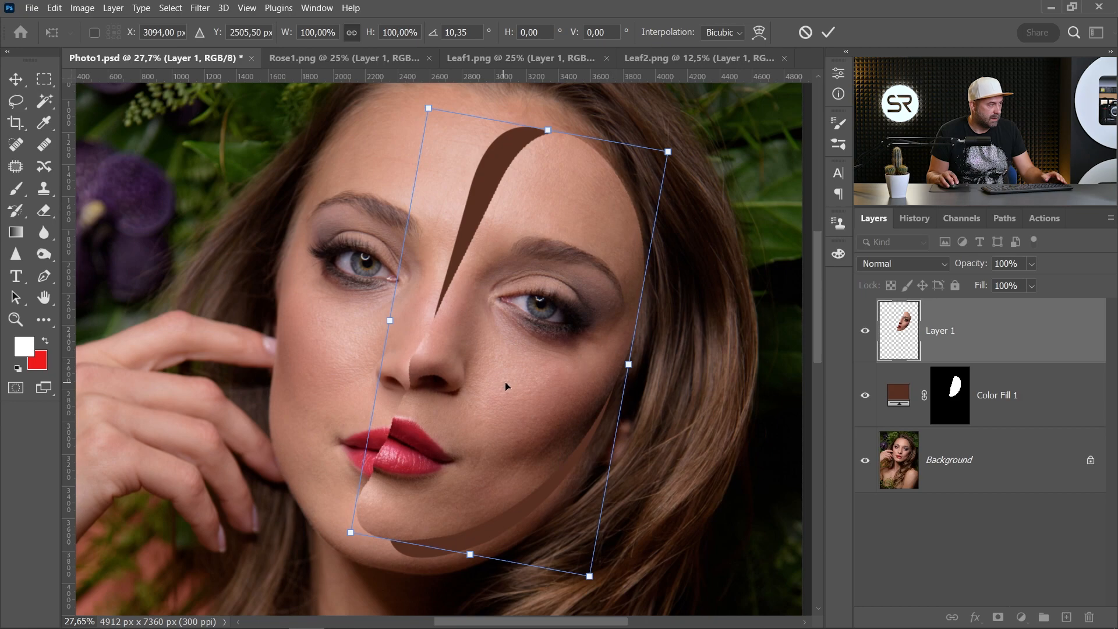
drag(505, 382, 553, 386)
scroll(539, 372, down, 1)
drag(699, 389, 700, 385)
drag(603, 379, 602, 373)
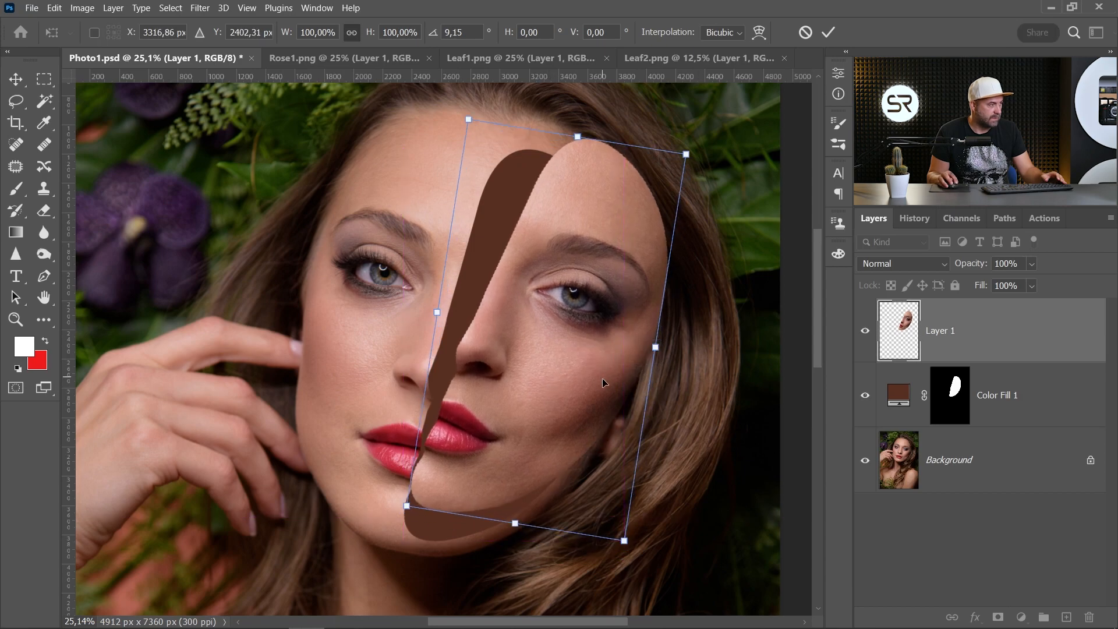
key(Return)
Step: Commit the face piece's transform and add an Inner Shadow to Color Fill 1 with an angle of 75° and a distance of 25 px
key(p)
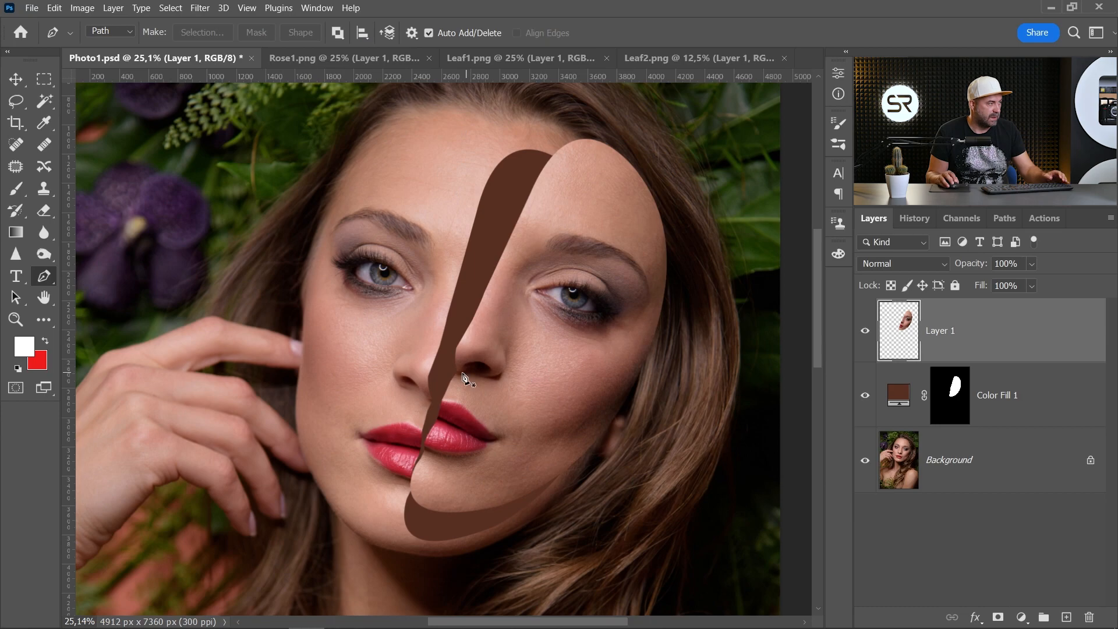
scroll(458, 388, up, 1)
scroll(565, 149, up, 1)
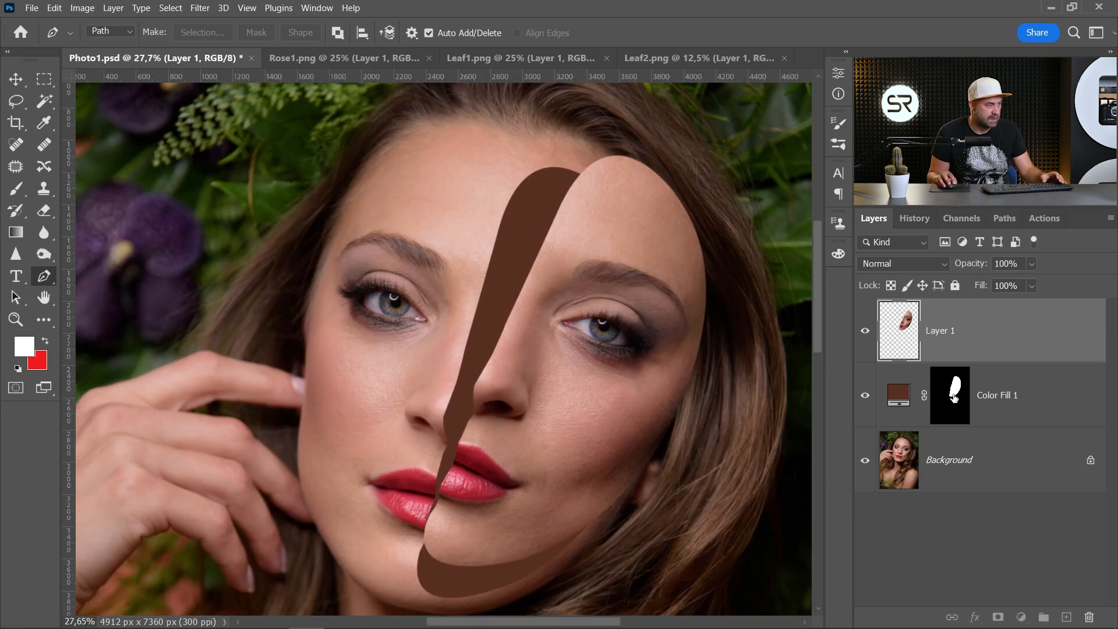
click(950, 394)
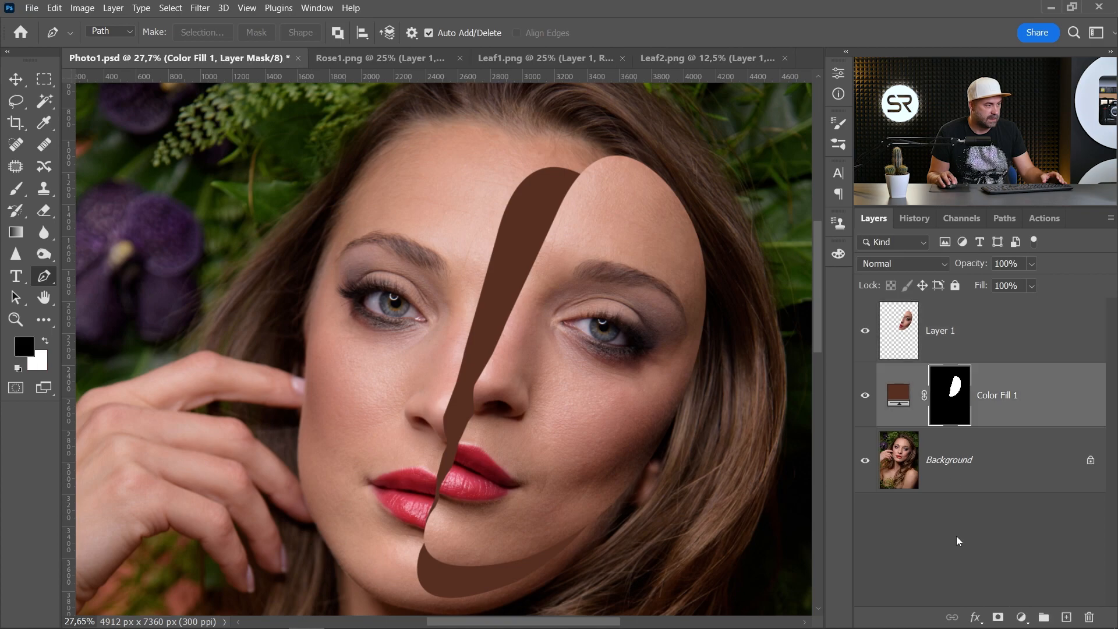
click(977, 618)
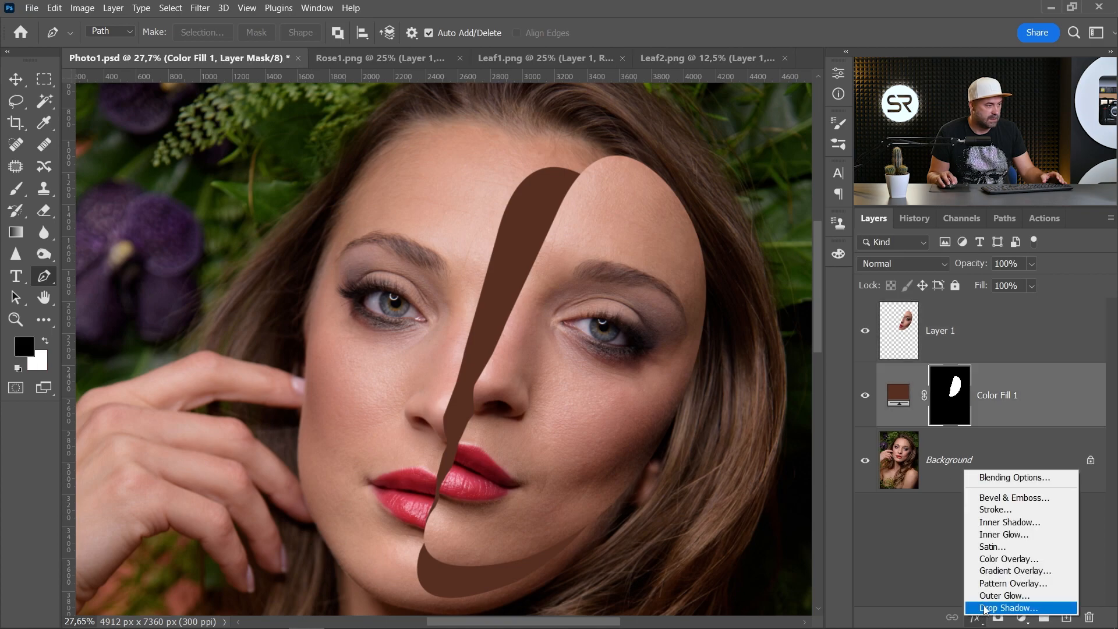
click(1009, 526)
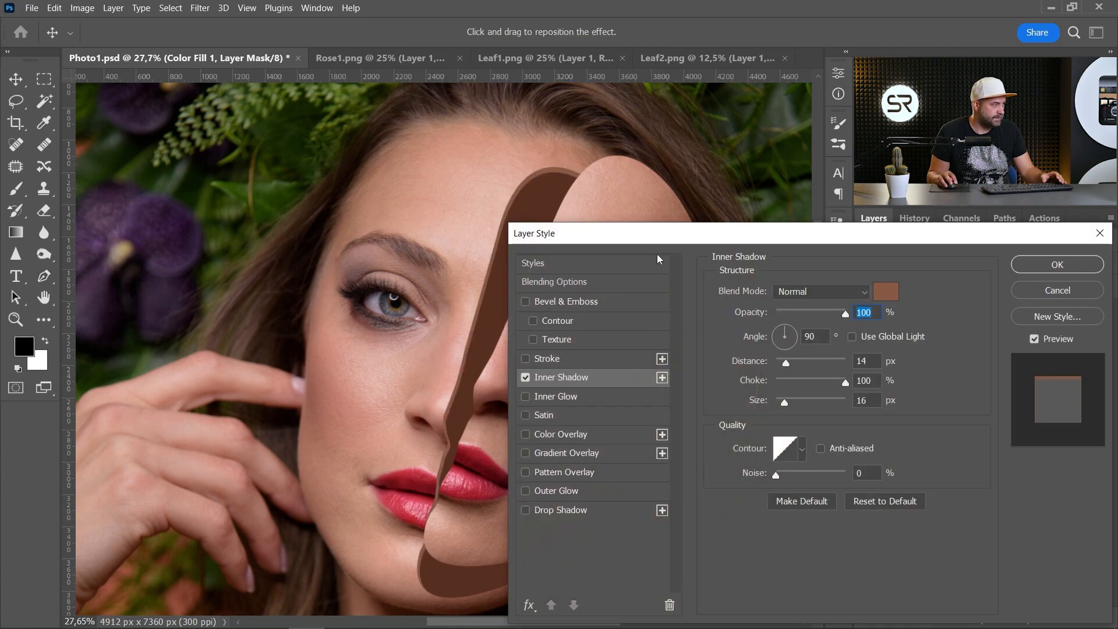
drag(665, 240, 719, 290)
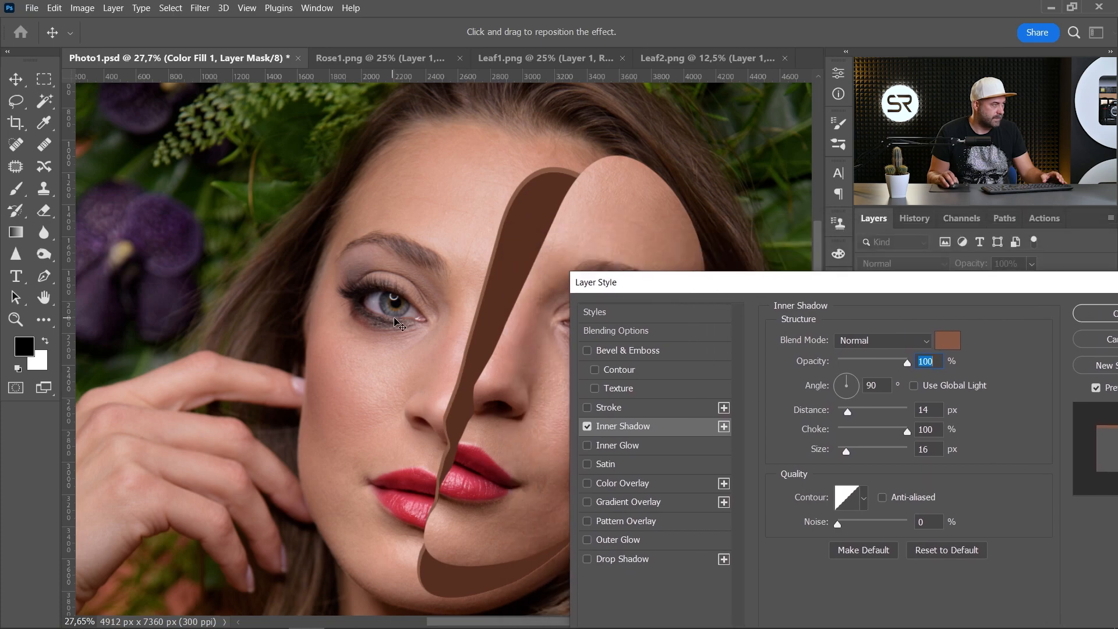
drag(499, 188, 499, 190)
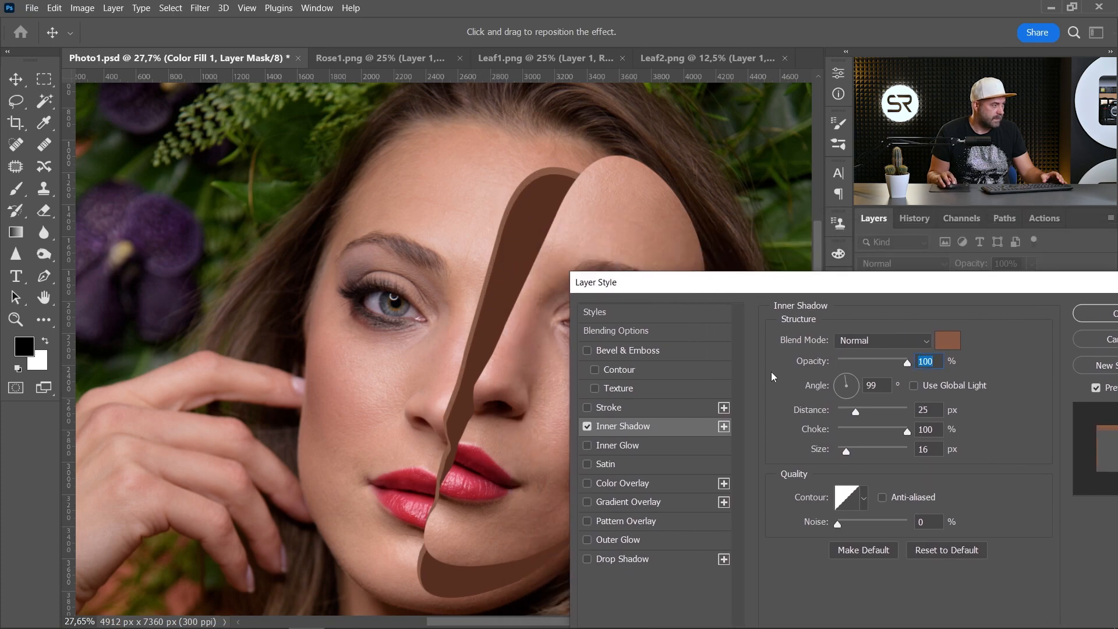
drag(856, 412, 851, 417)
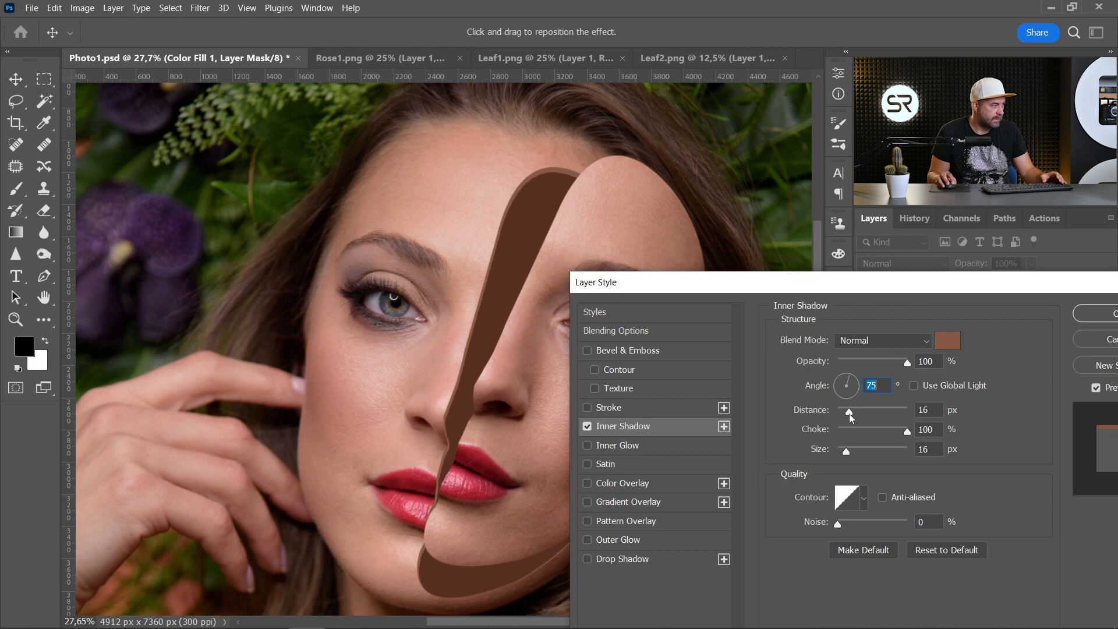
Step: Set the Inner Shadow color to the lighter brown 9b5e40 and apply the layer style
click(948, 342)
click(825, 384)
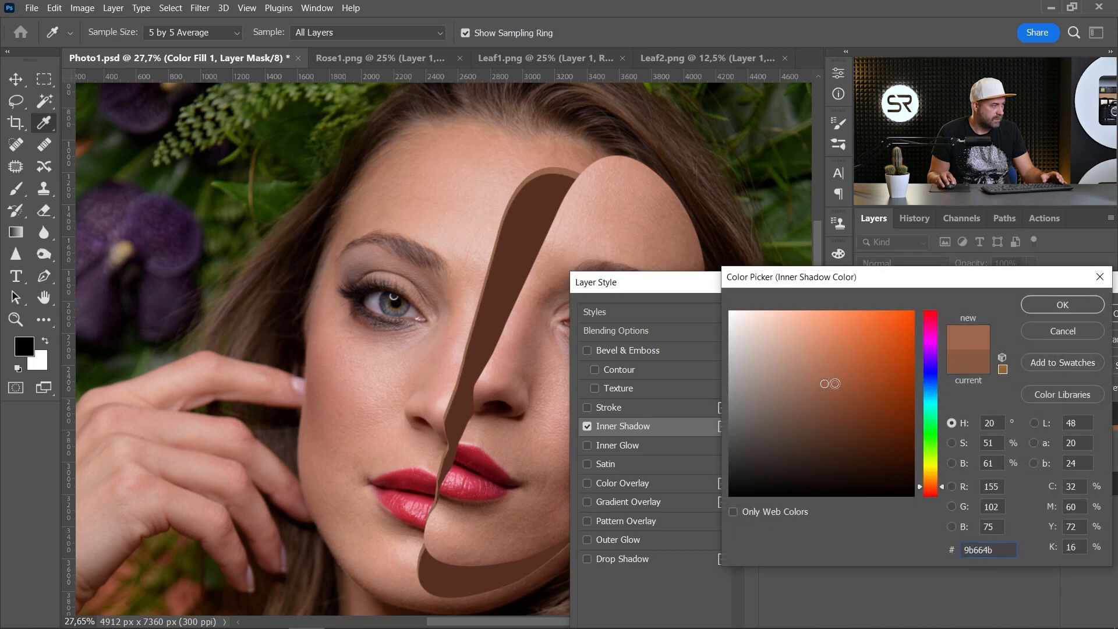
click(835, 383)
click(838, 384)
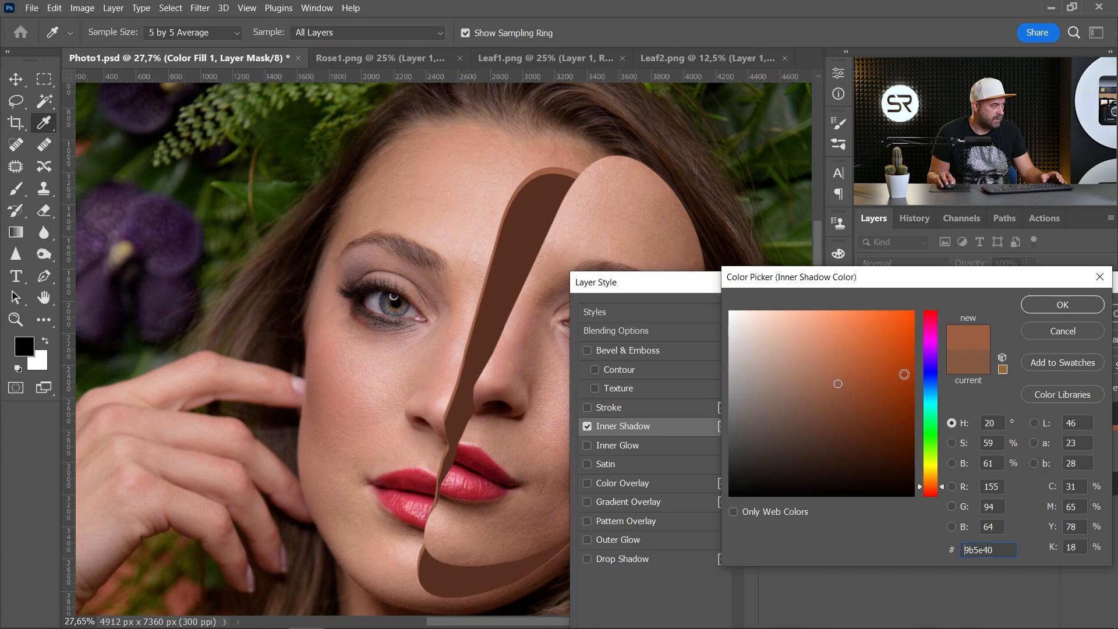
click(1069, 309)
key(p)
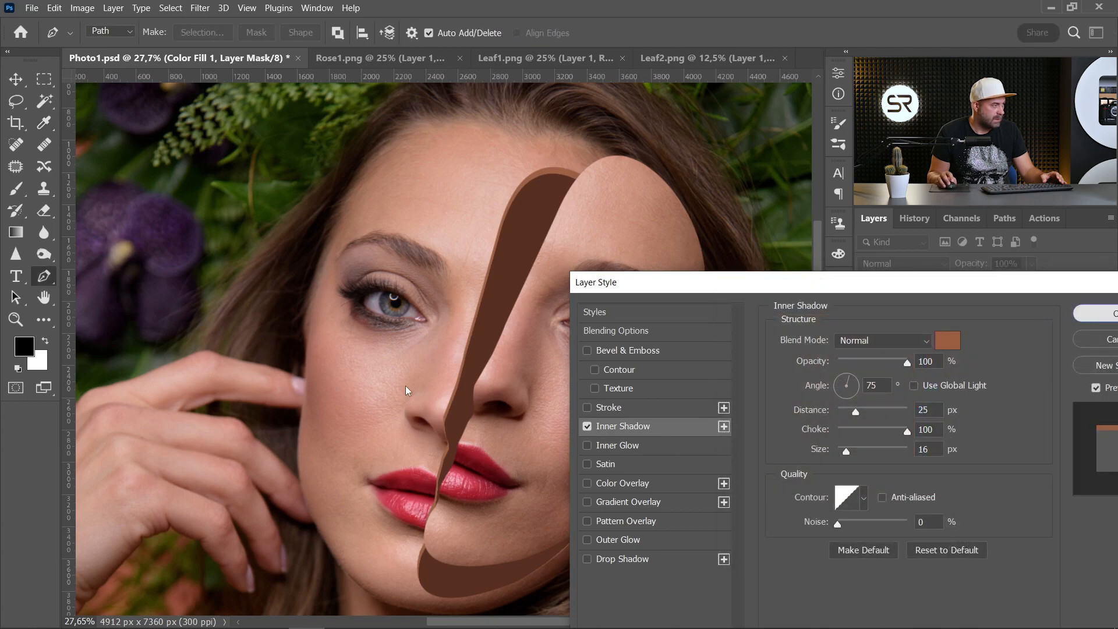
key(Return)
Step: Copy the rose from Rose1.png into Photo1.psd directly above Color Fill 1, placing it over the face opening
scroll(432, 449, up, 5)
scroll(496, 456, down, 6)
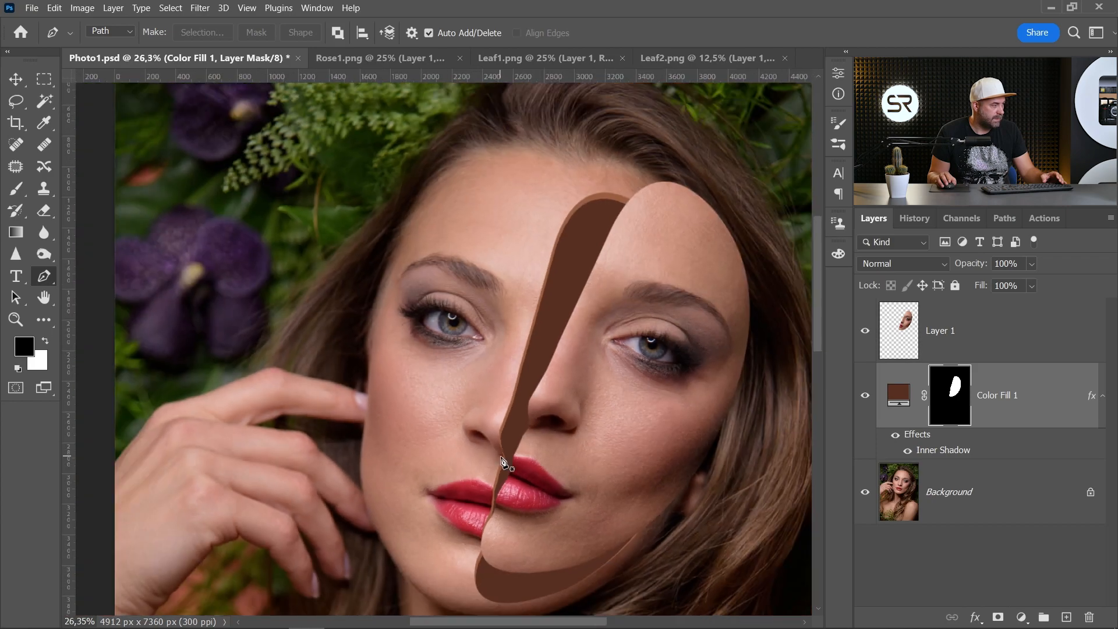
scroll(500, 457, down, 3)
scroll(502, 455, up, 2)
drag(530, 443, 471, 388)
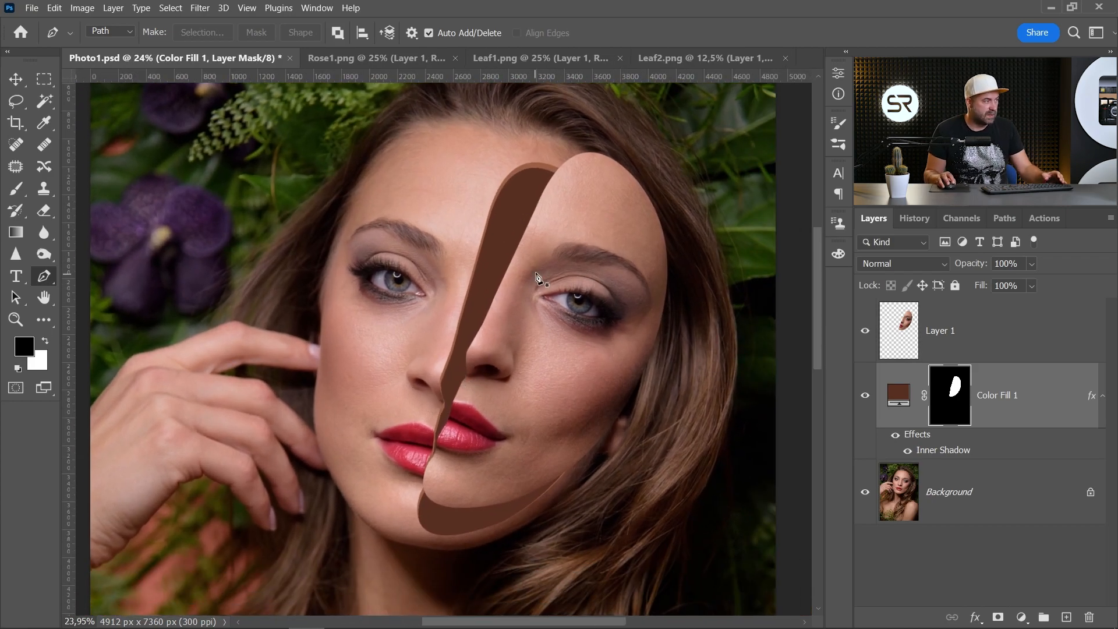
click(1030, 405)
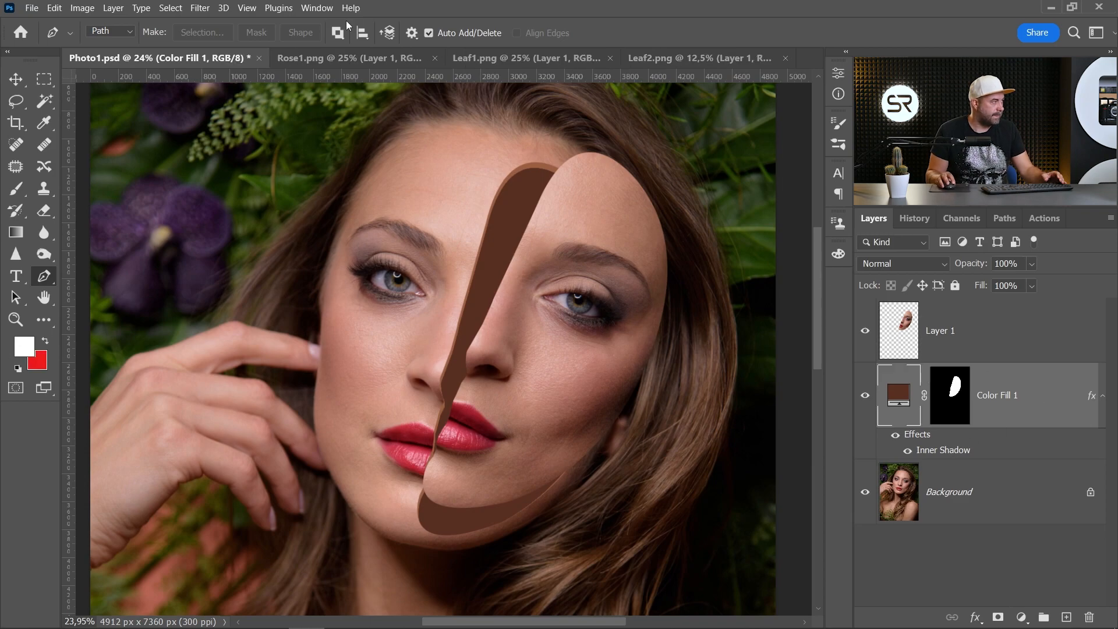
click(358, 59)
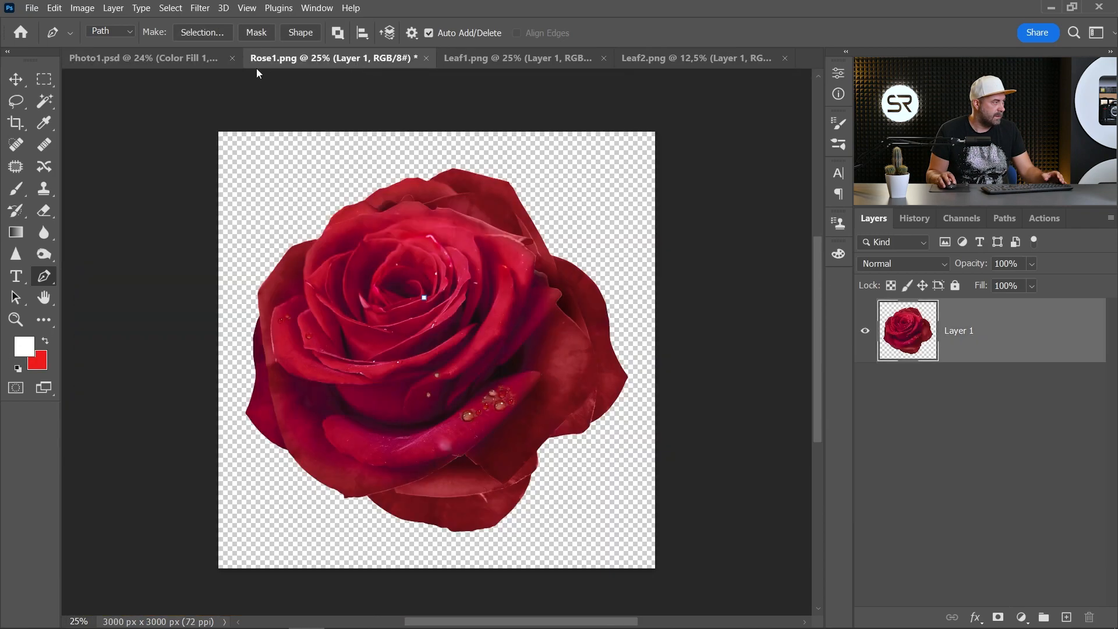
click(15, 80)
drag(450, 272, 143, 64)
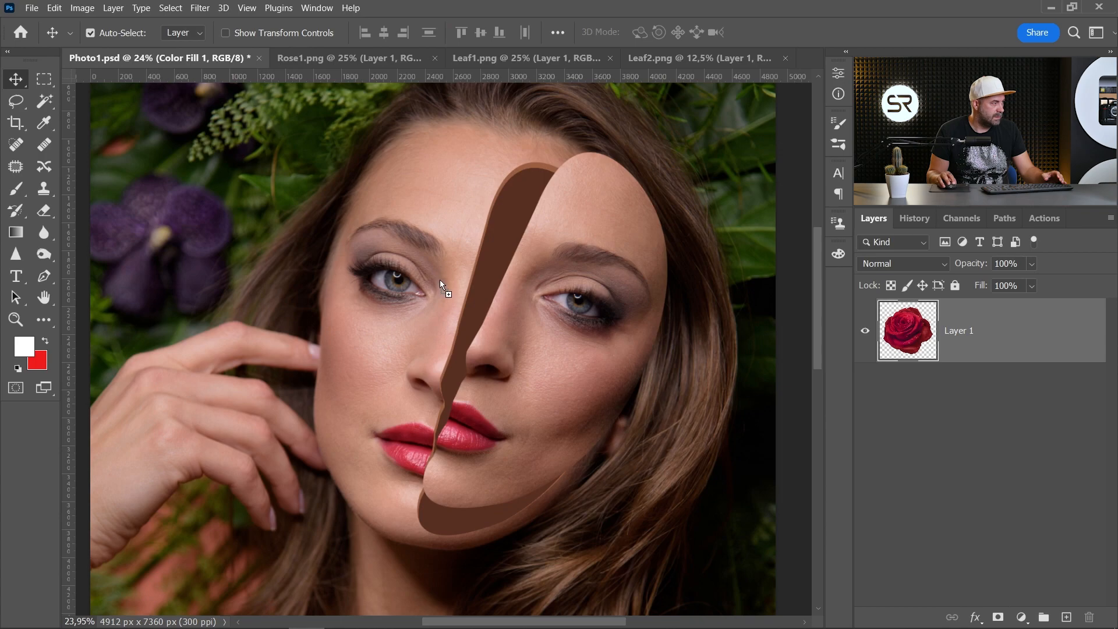
drag(439, 280, 494, 341)
drag(460, 304, 489, 324)
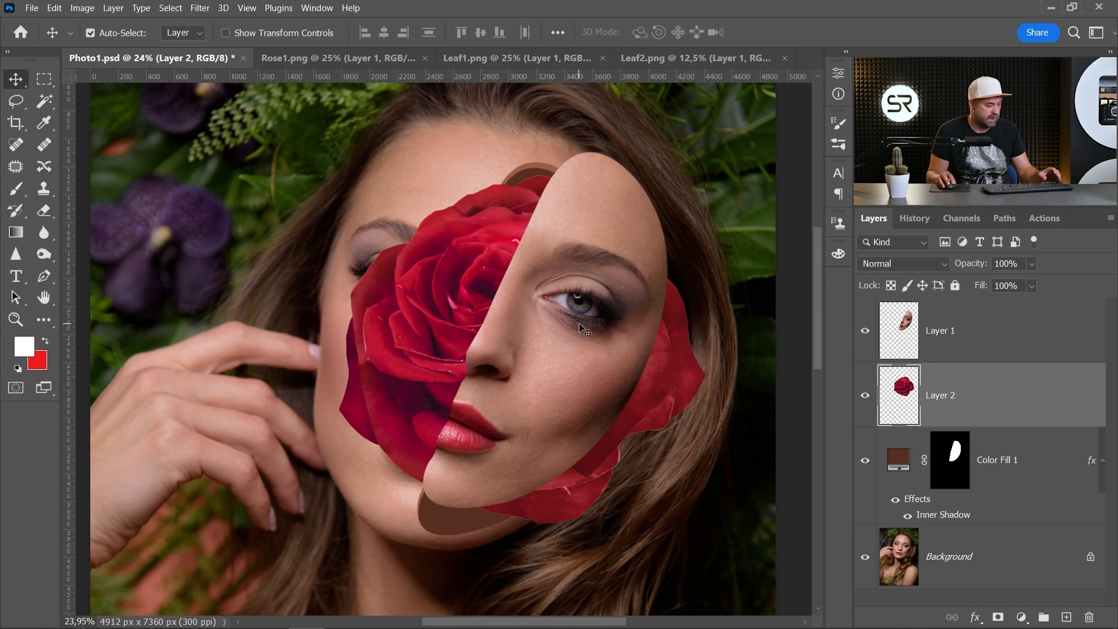
Step: Scale the rose down proportionally to well under its original size and position it in the opening beside the nose
key(ctrl+t)
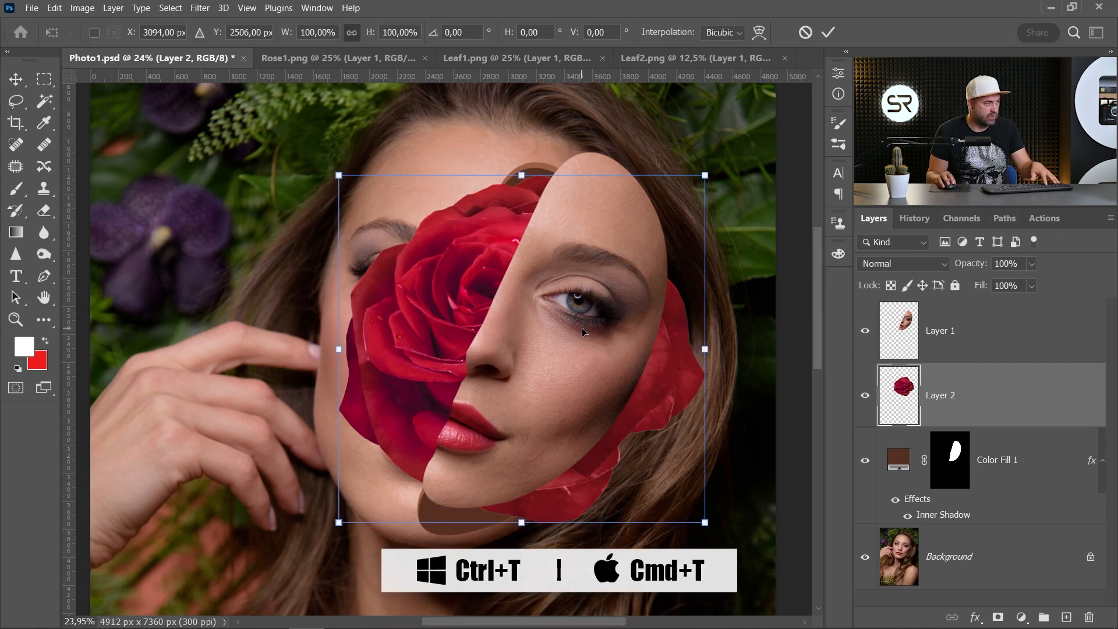
drag(706, 523, 626, 447)
drag(520, 390, 522, 368)
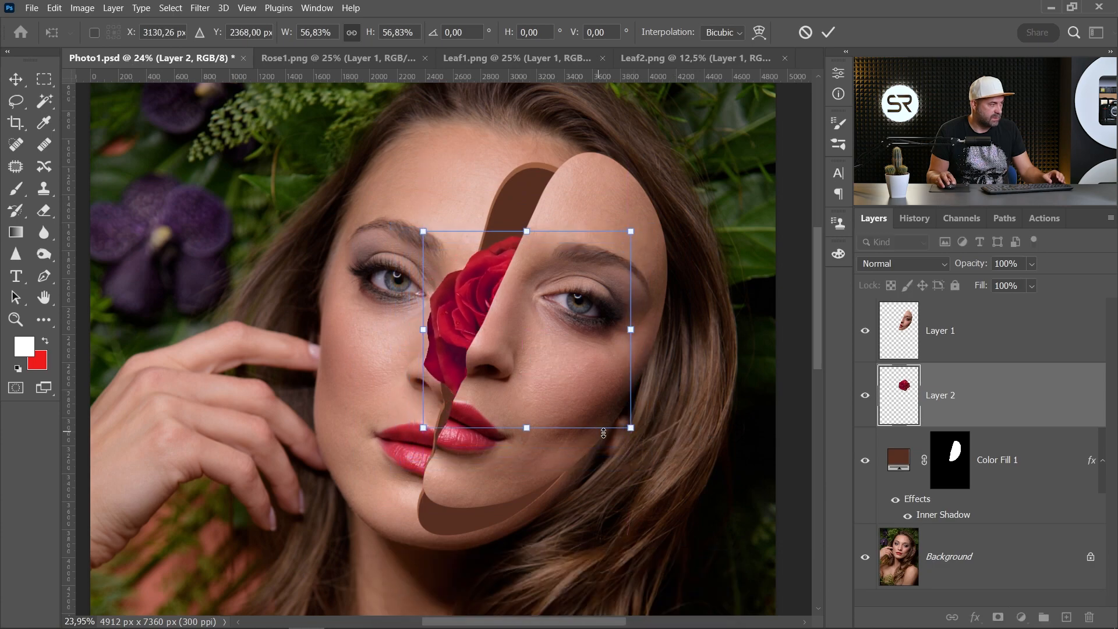
drag(627, 424, 619, 415)
drag(556, 373, 542, 368)
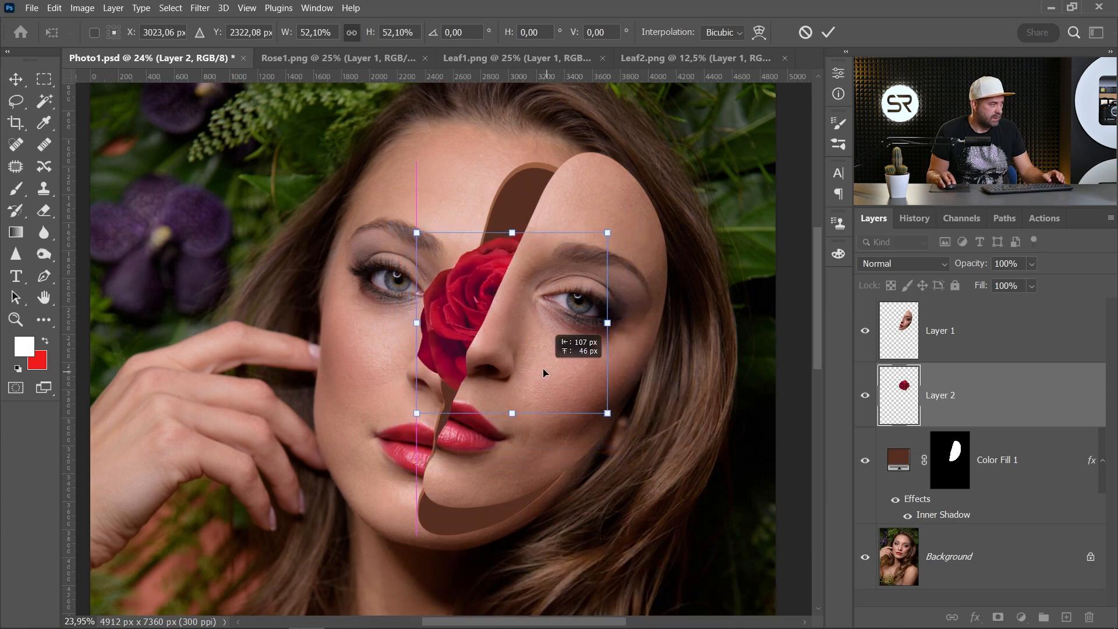
drag(609, 413, 592, 398)
drag(522, 372, 516, 367)
key(Return)
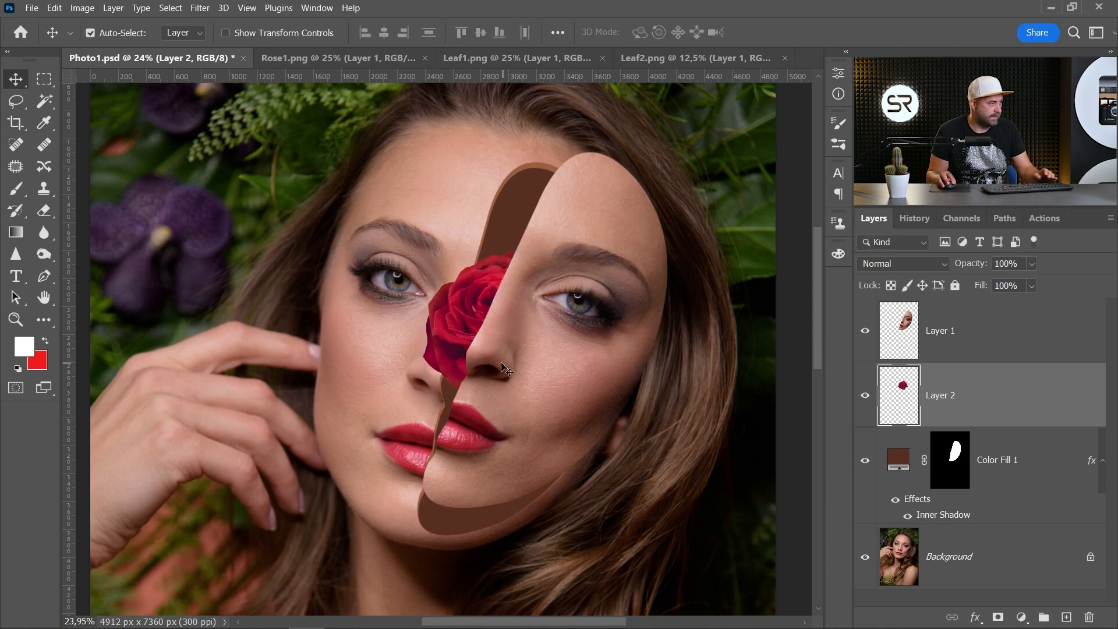
Step: Copy the leaf branch from Leaf1.png into Photo1.psd and place its layer below the rose on Layer 2
click(469, 59)
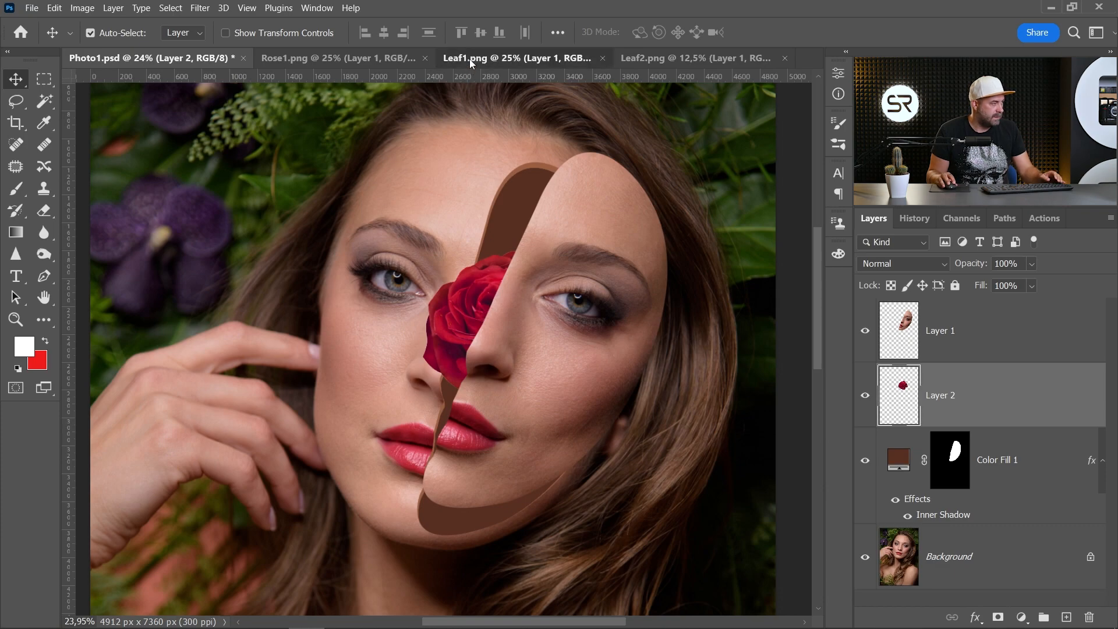
drag(475, 269, 501, 464)
scroll(614, 443, down, 1)
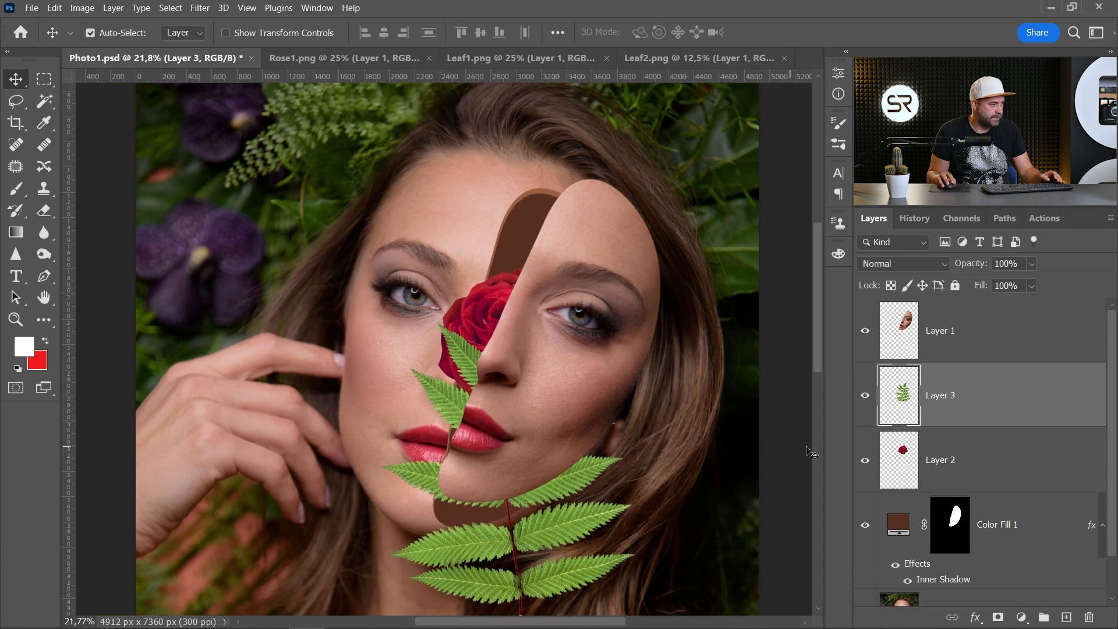
drag(974, 393, 980, 486)
Step: Rotate the leaf branch on Layer 3 by -176.99° and flip it vertically
scroll(585, 488, down, 2)
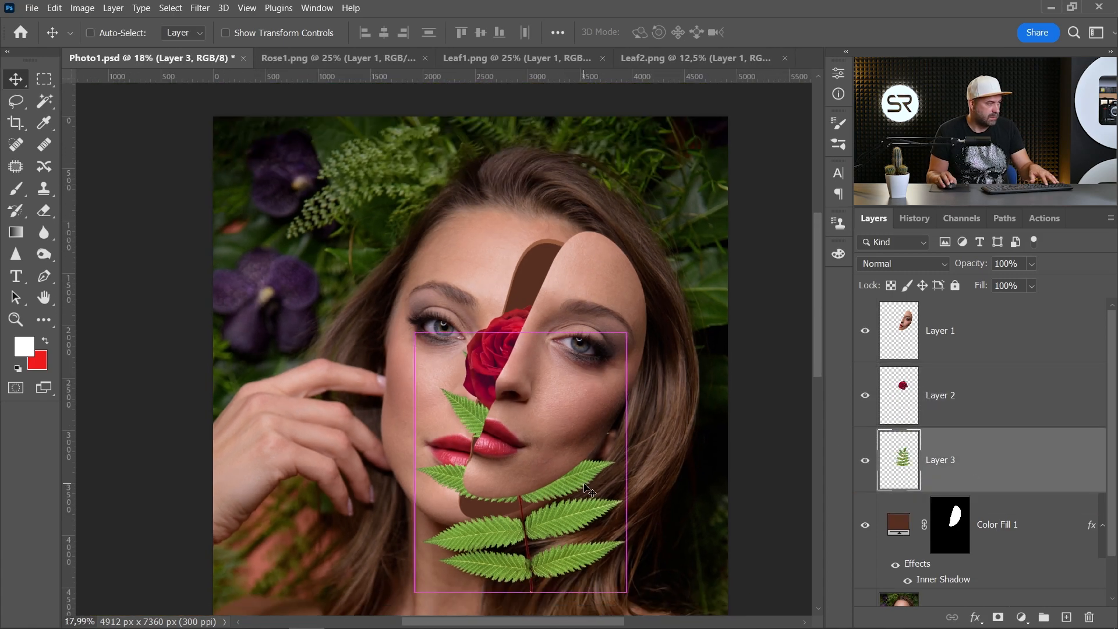
key(ctrl+t)
drag(661, 592, 320, 227)
right_click(536, 532)
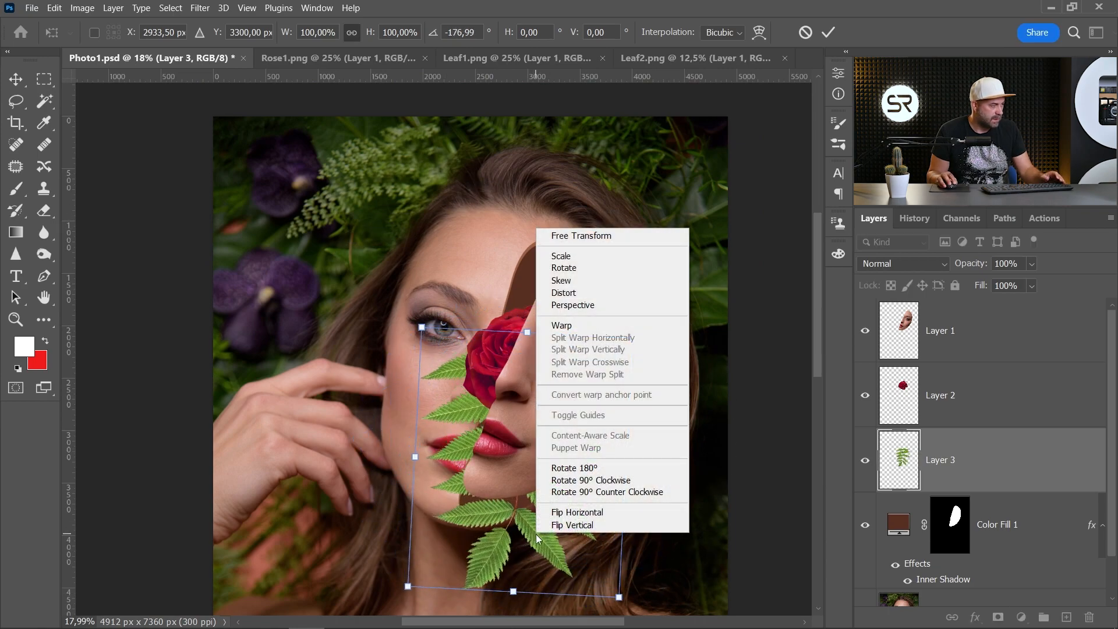
click(552, 524)
drag(552, 522, 549, 520)
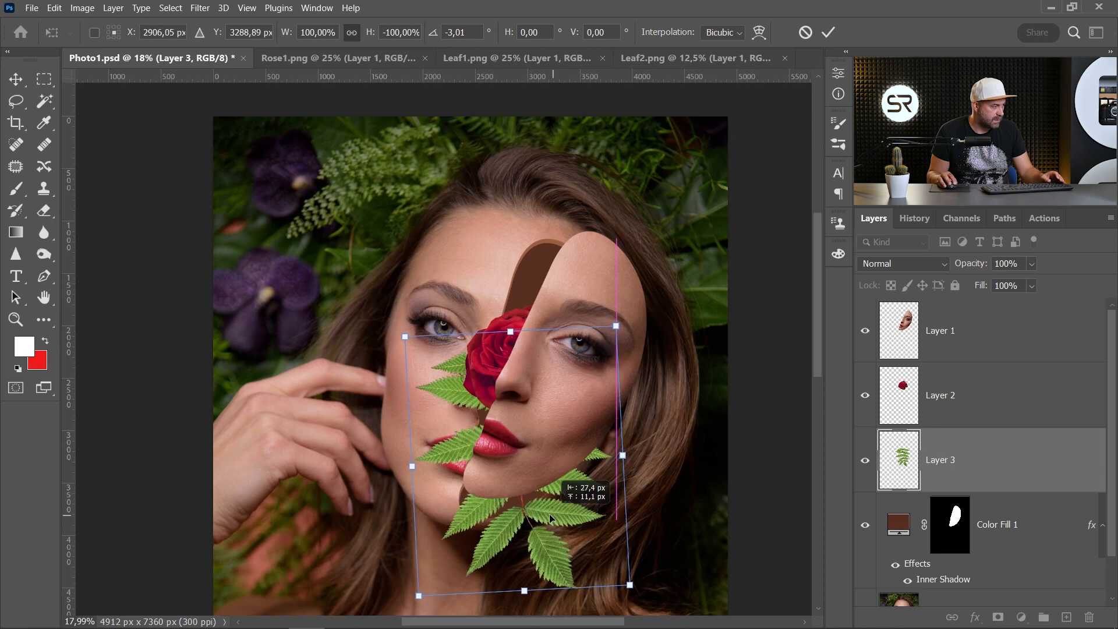
Step: Scale the leaf branch to 76.58%, set its rotation to 1.99°, and position its leaves emerging from the opening around the rose and chin
drag(630, 584, 518, 457)
drag(473, 412, 497, 488)
scroll(497, 488, up, 6)
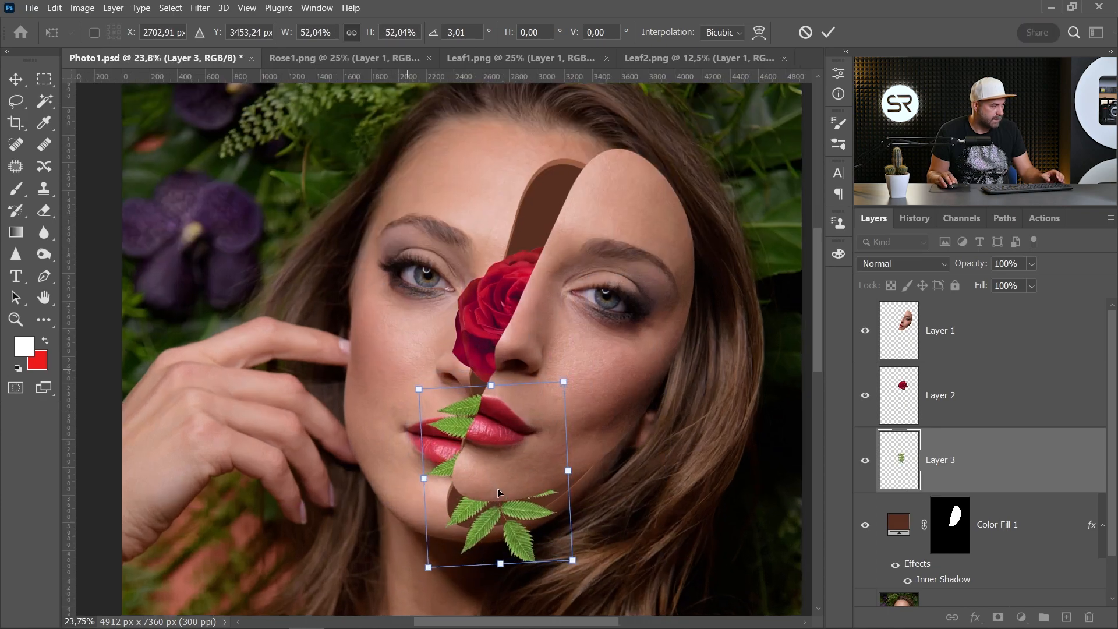
drag(599, 331, 647, 258)
drag(519, 431, 511, 420)
scroll(567, 457, down, 2)
drag(653, 559, 641, 569)
drag(529, 438, 518, 458)
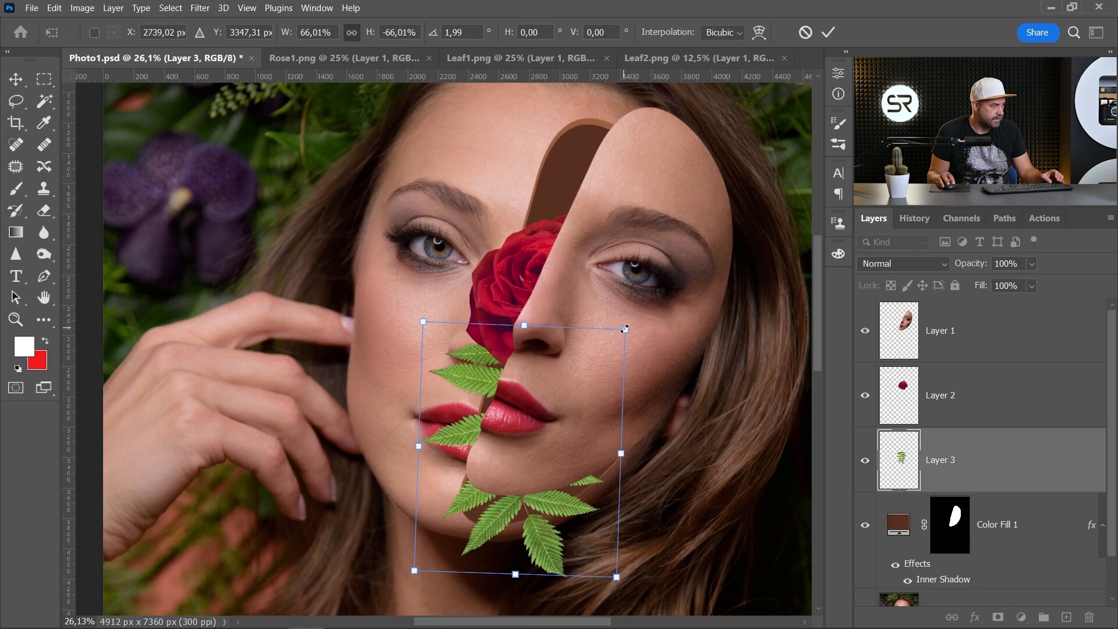
drag(624, 328, 659, 290)
drag(575, 366, 571, 369)
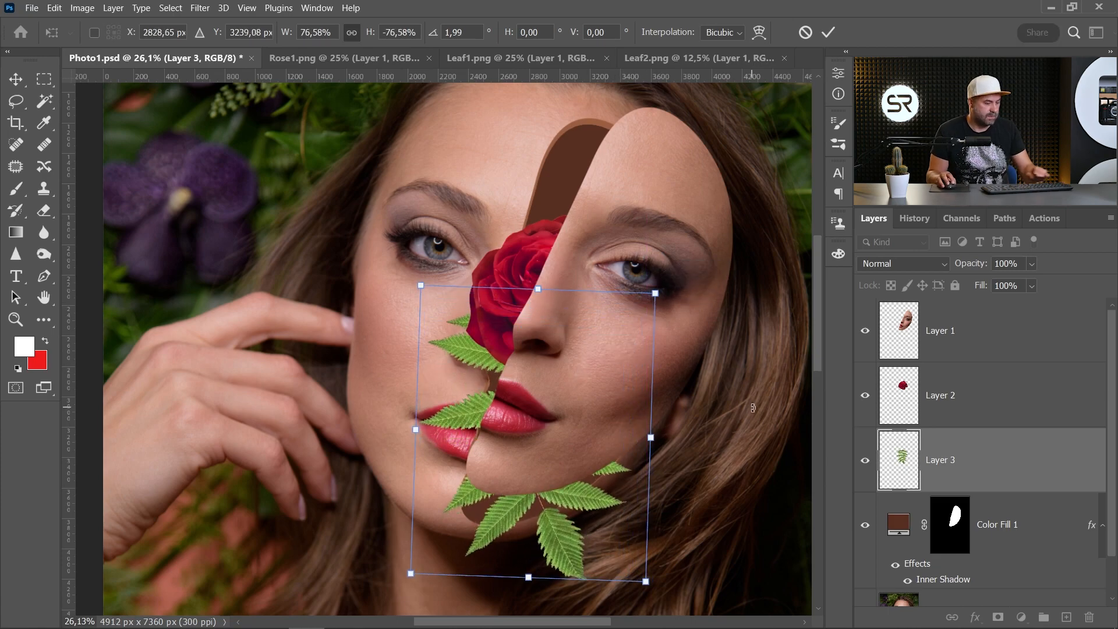
key(Return)
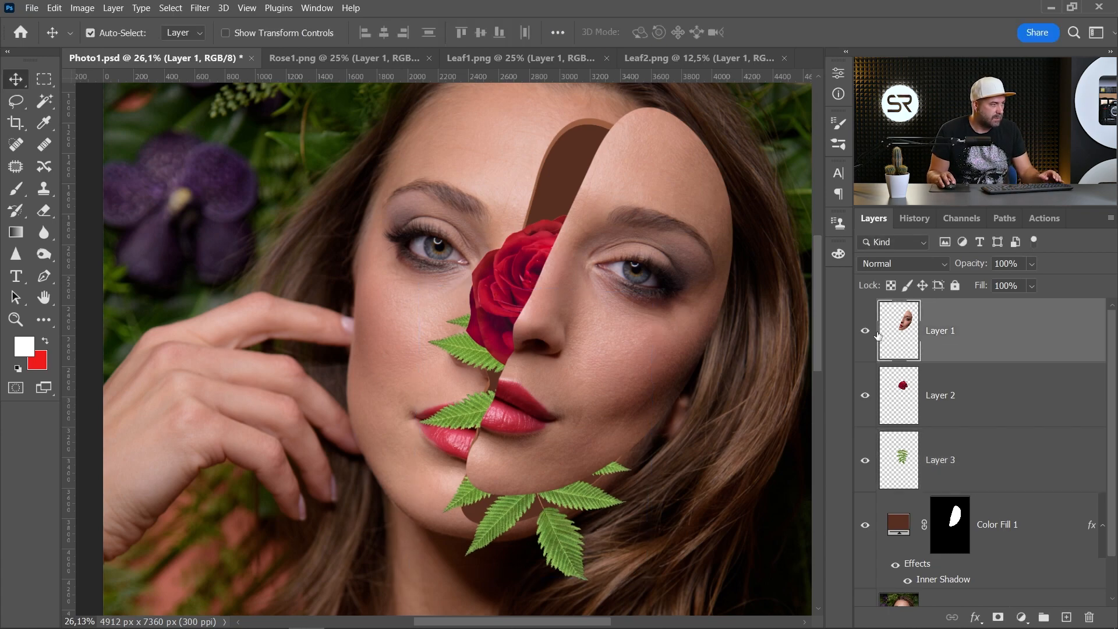
Step: Move the shifted face piece on Layer 1 slightly downward
click(972, 337)
drag(628, 291, 632, 298)
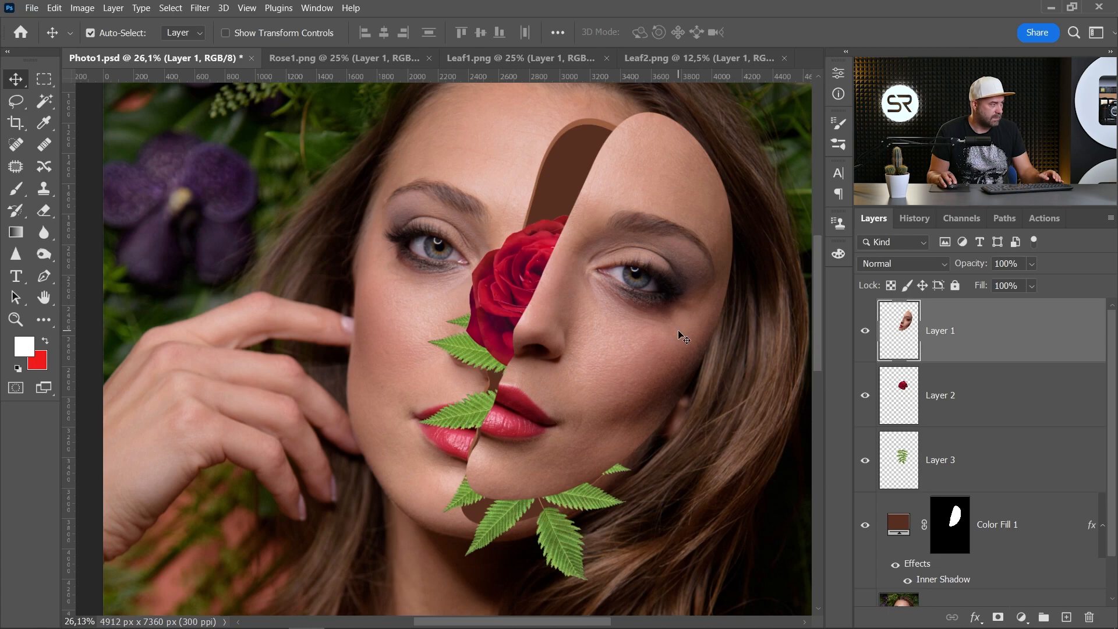
Step: Copy the large leaf from Leaf2.png into Photo1.psd directly above the rose on Layer 2
click(966, 391)
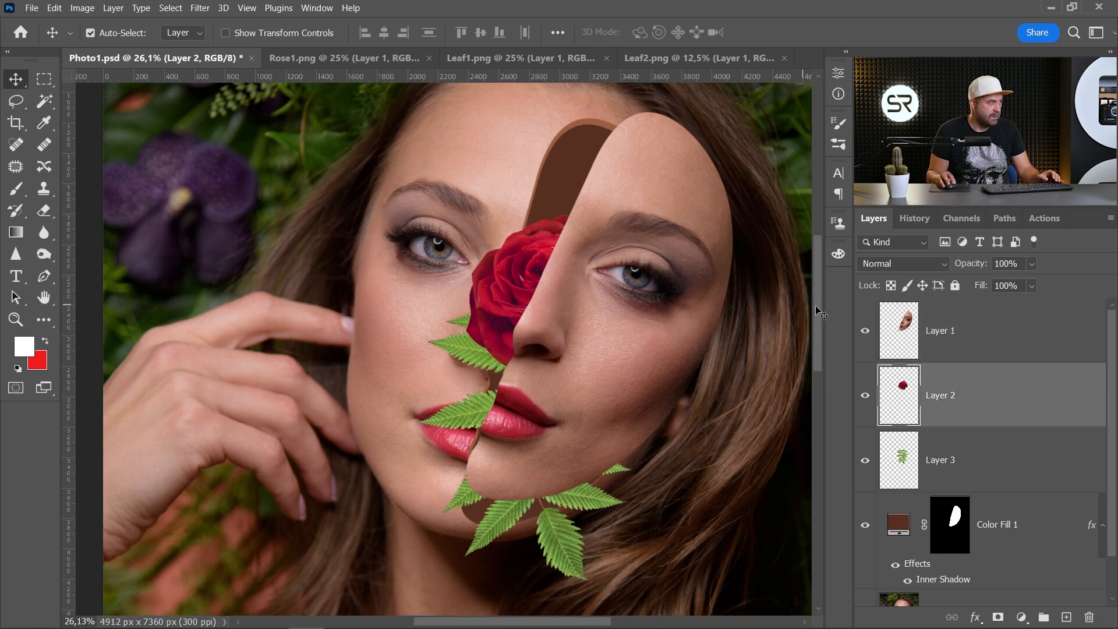
click(676, 57)
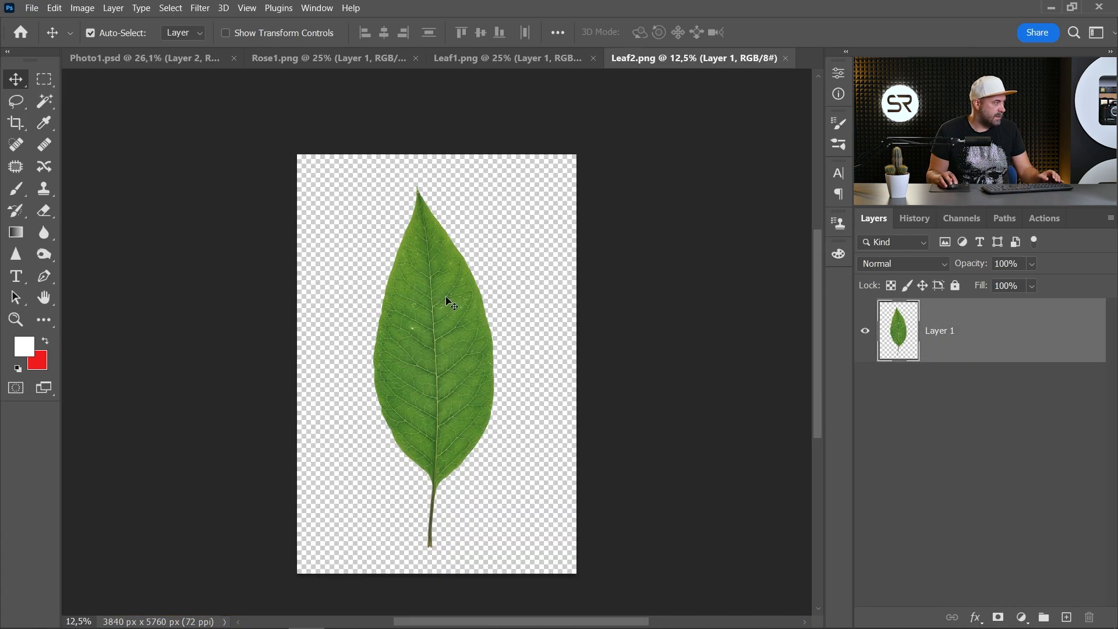
drag(446, 301, 559, 279)
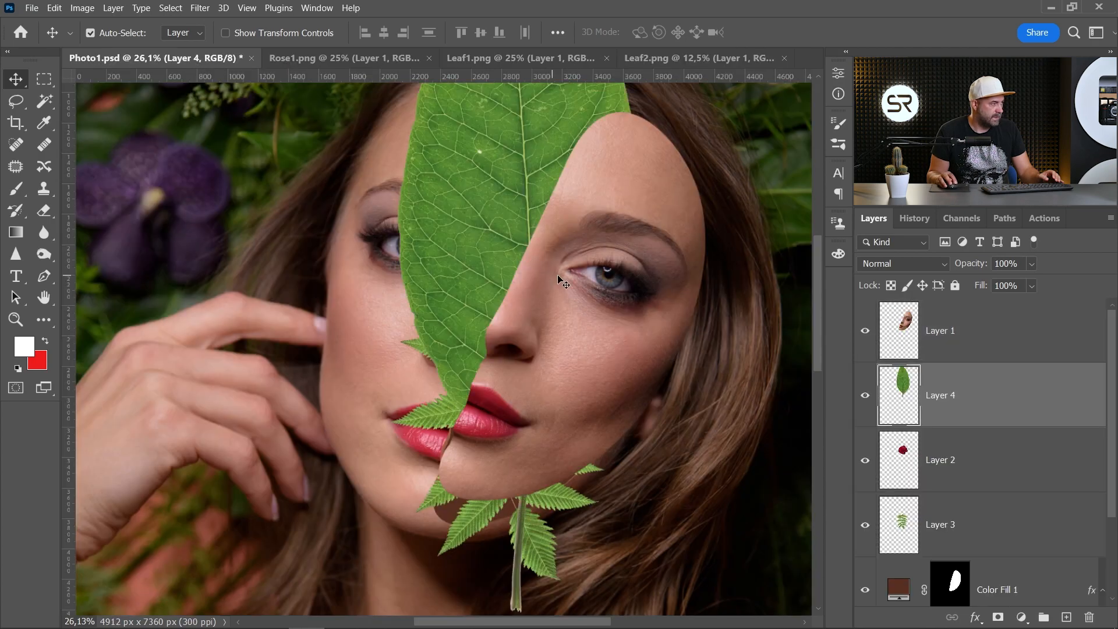
scroll(594, 279, down, 5)
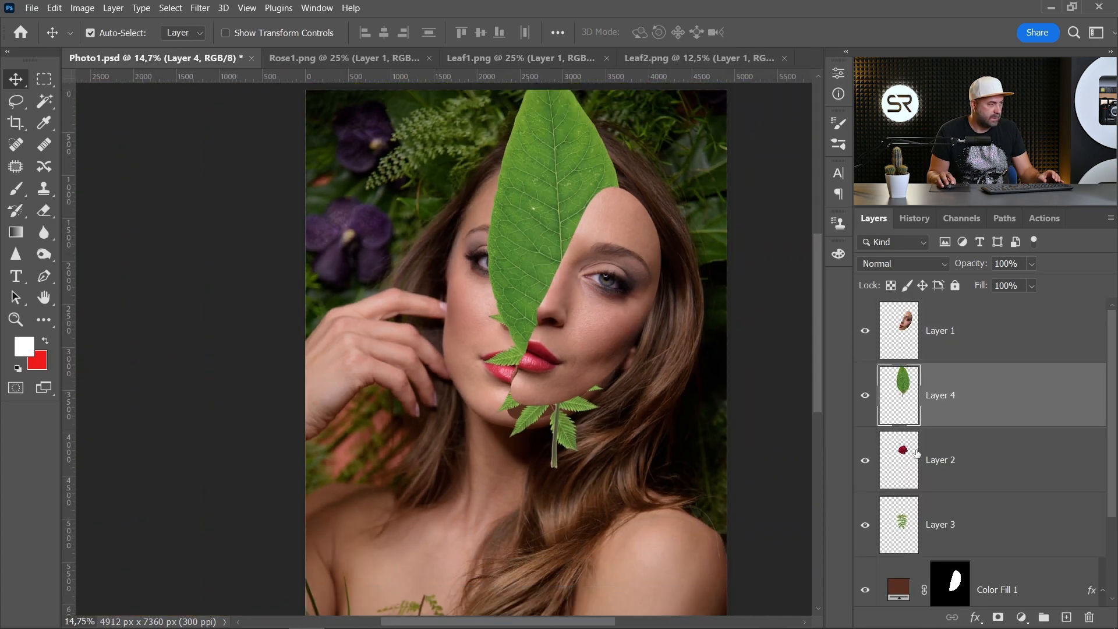
Step: Scale the large leaf on Layer 4 to 28.33%, rotate it -30.66°, and place it emerging from the opening above the rose
drag(580, 251, 592, 316)
key(ctrl+t)
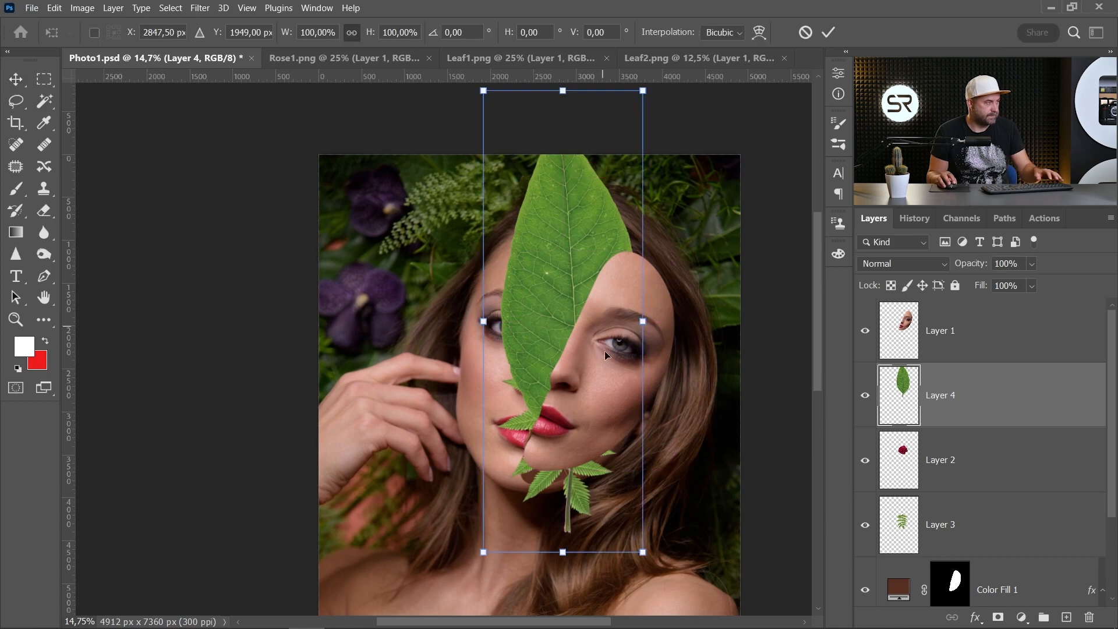
drag(665, 571, 582, 333)
scroll(585, 347, up, 2)
scroll(582, 333, up, 1)
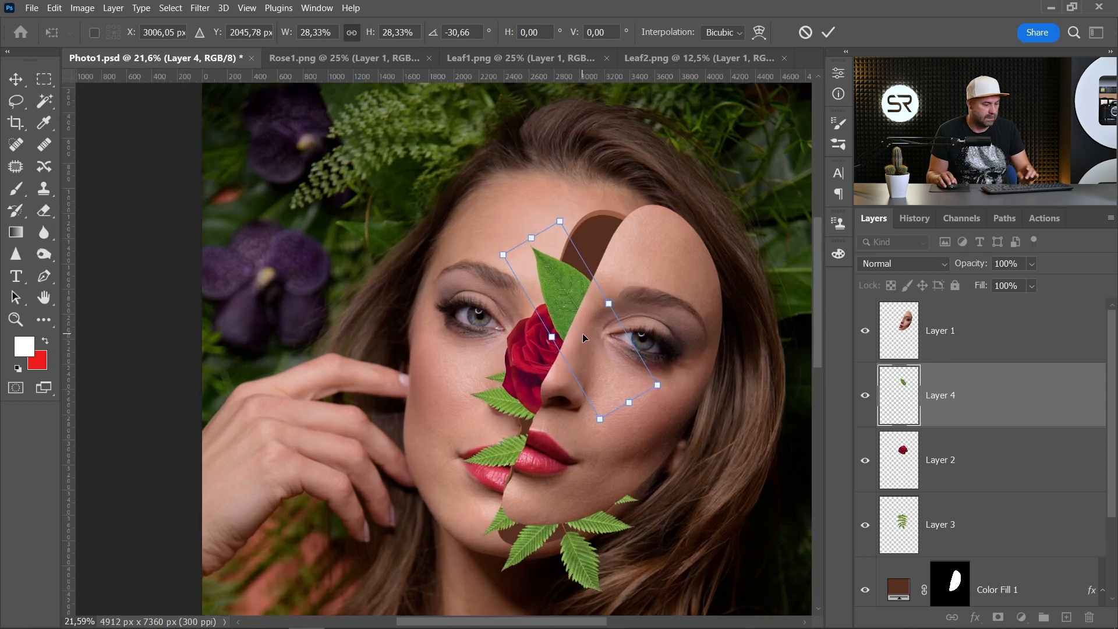
key(Return)
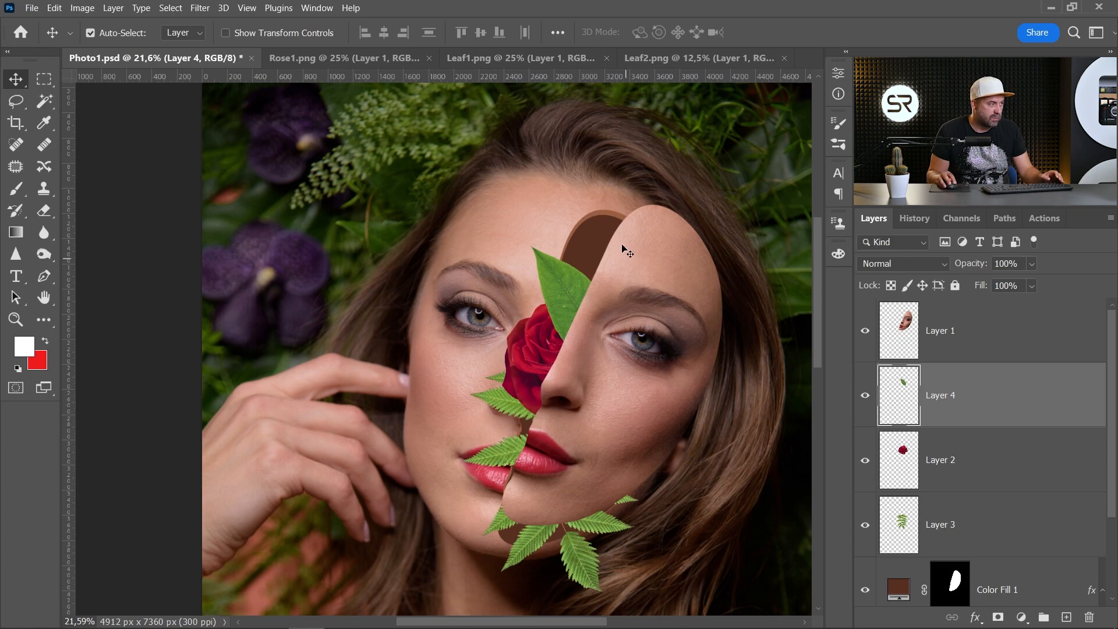
Step: Duplicate the rose on Layer 2 and move the copy above Layer 4 in the layer order
click(955, 461)
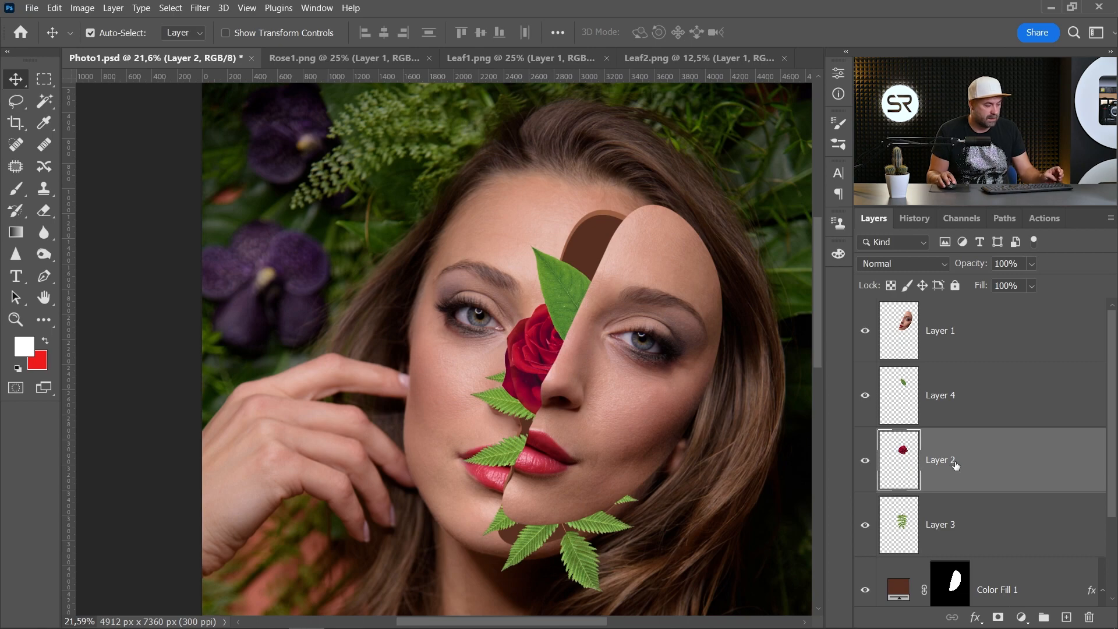
key(ctrl+j)
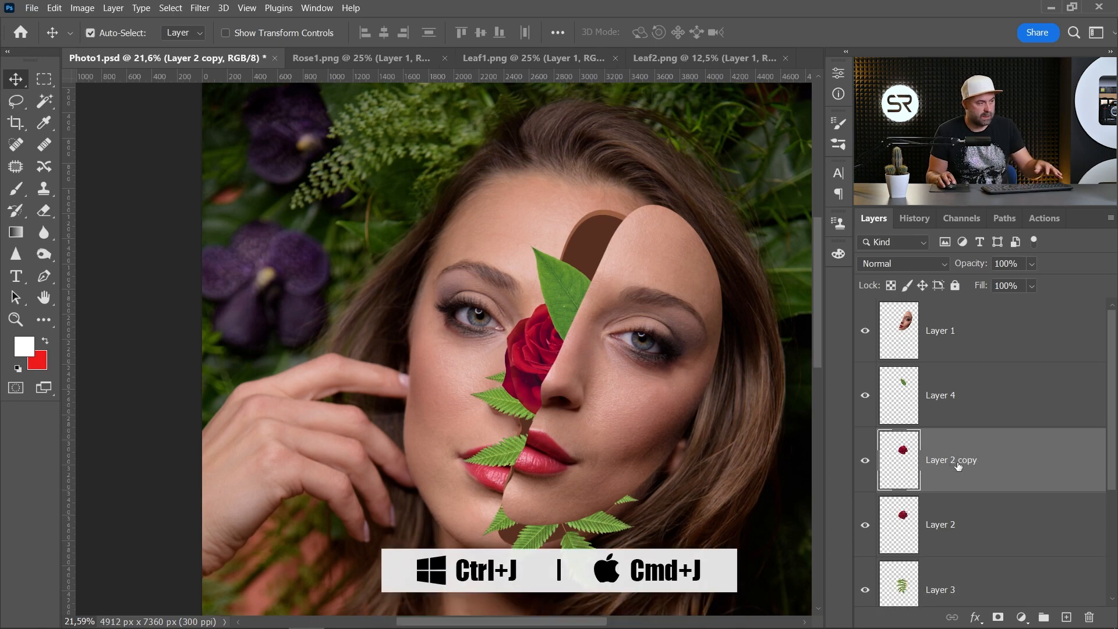
drag(966, 464, 966, 372)
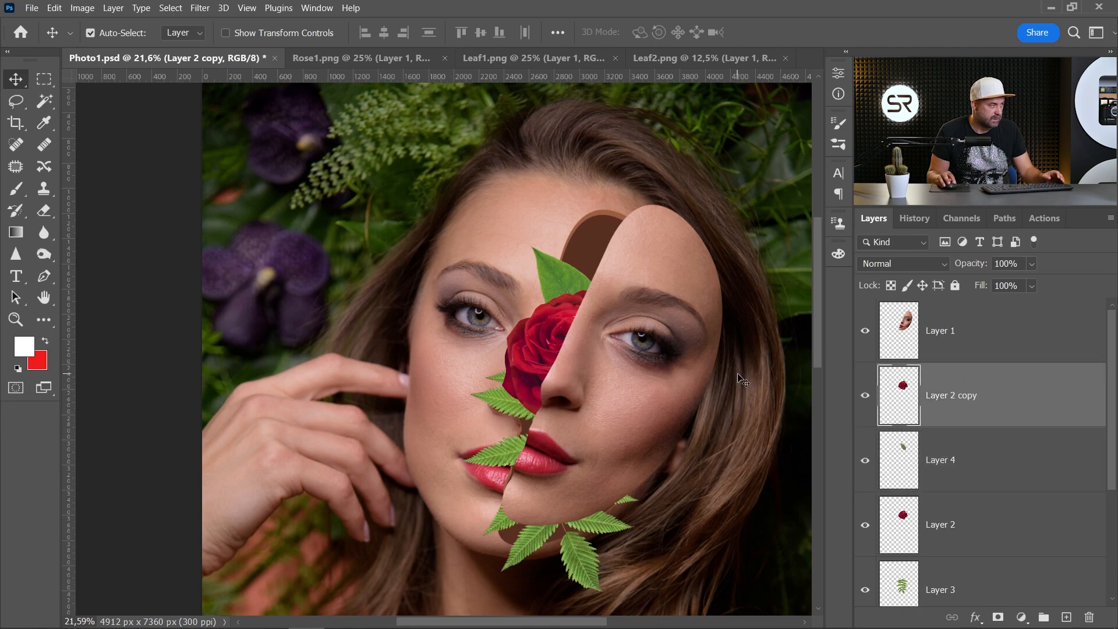
Step: Move the rose copy up into the forehead opening, rotate it to -53.51°, and scale it to 89.30%
key(ctrl)
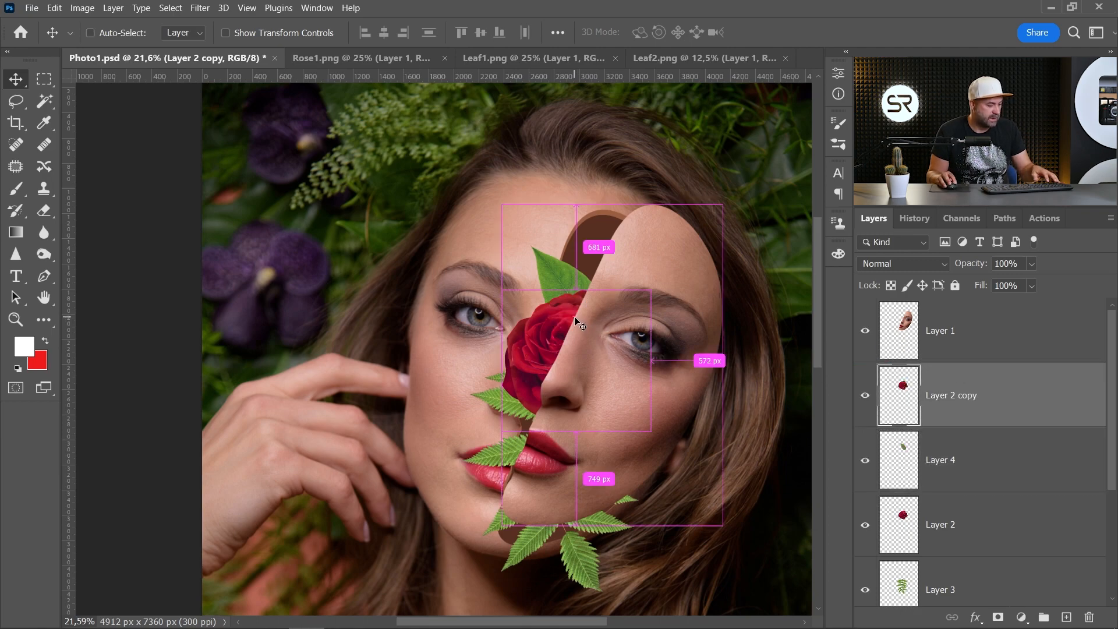
key(ctrl+t)
drag(576, 320, 629, 234)
drag(711, 373, 725, 291)
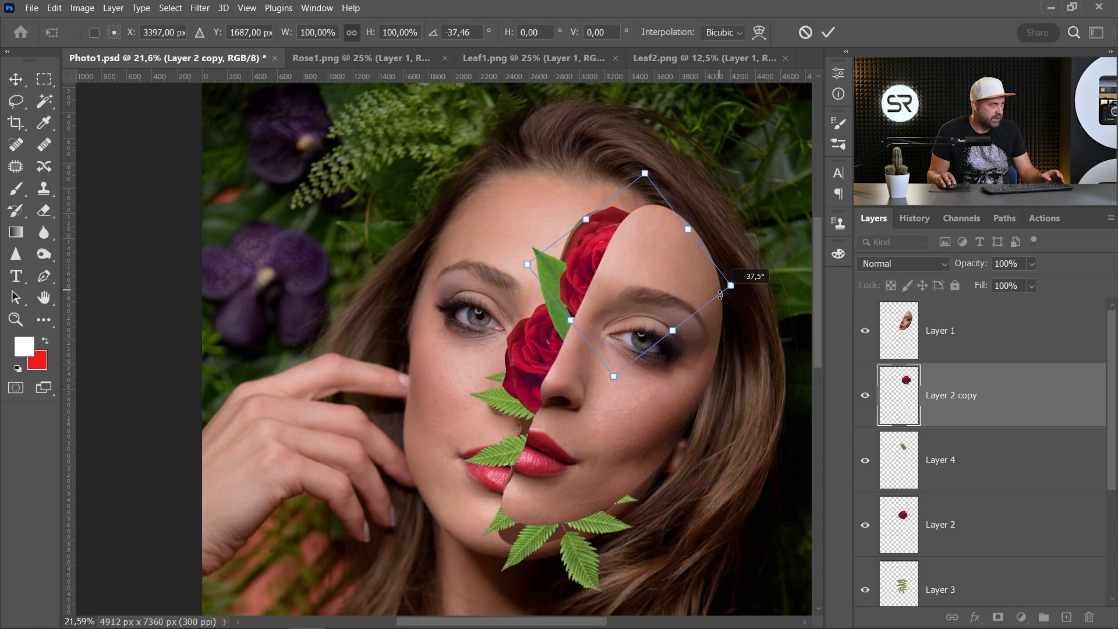
mouse_move(621, 283)
mouse_down()
mouse_move(621, 298)
mouse_move(617, 280)
mouse_up()
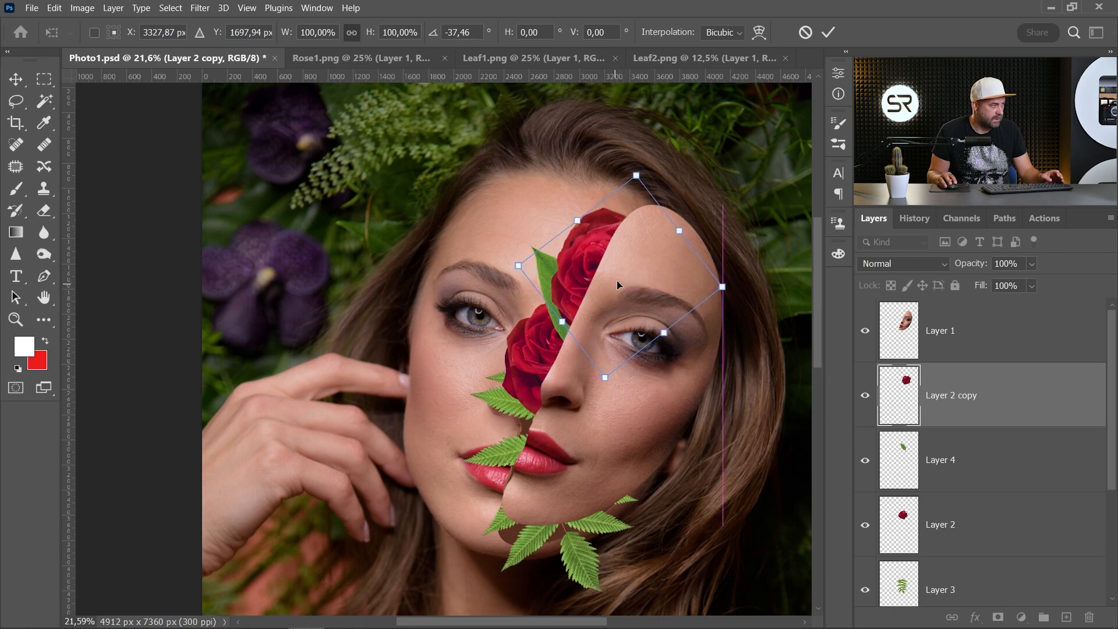
drag(726, 287, 712, 286)
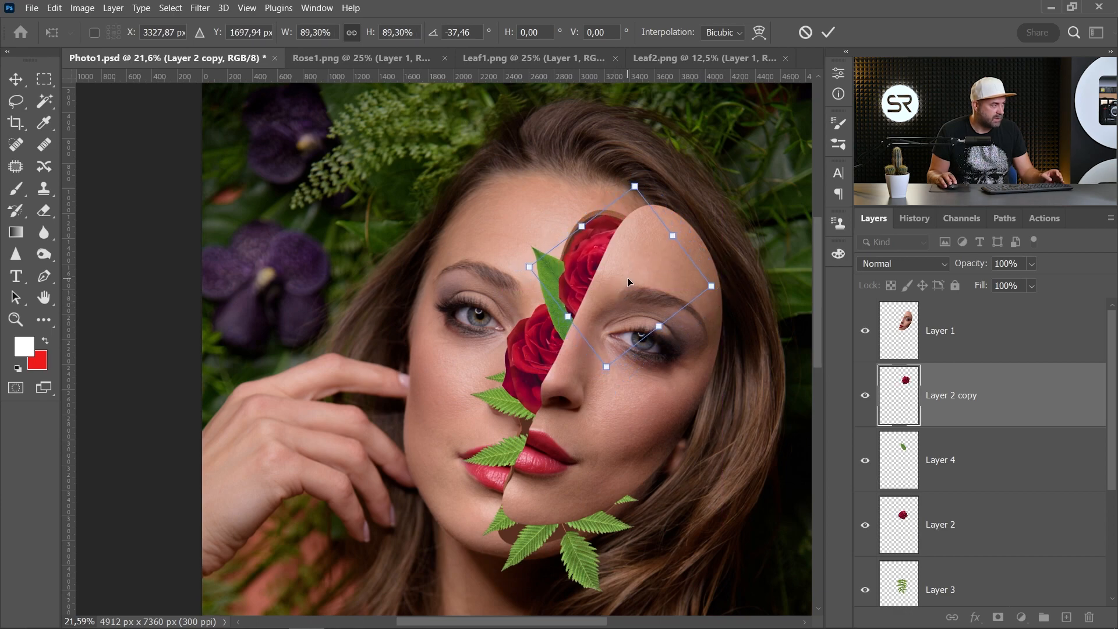
mouse_move(627, 277)
mouse_down()
mouse_move(613, 274)
mouse_move(624, 285)
mouse_up()
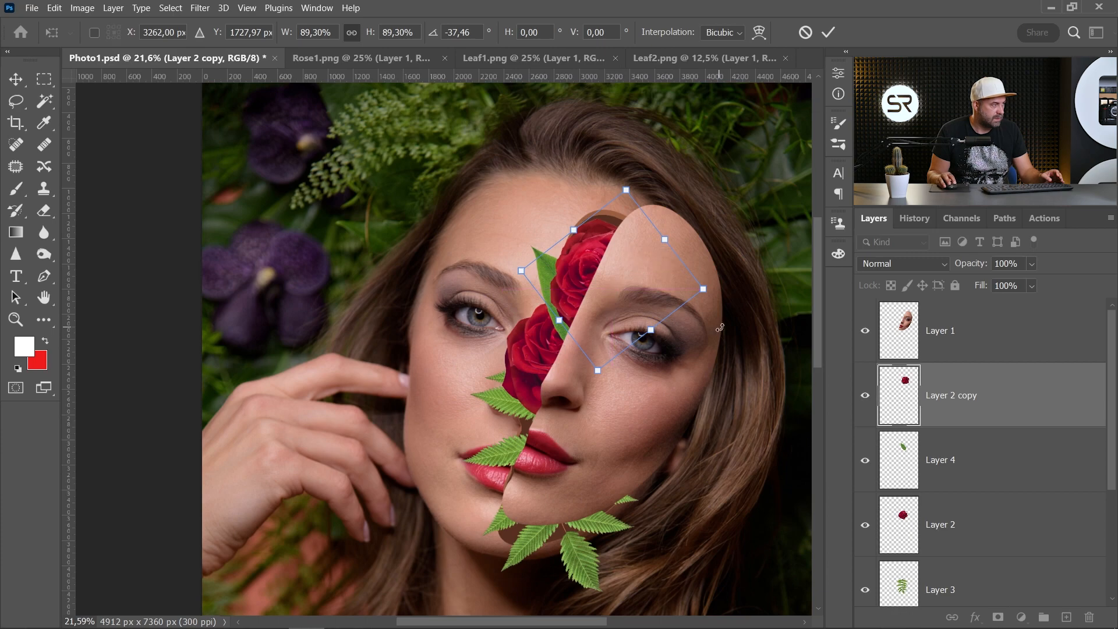
drag(719, 326, 687, 291)
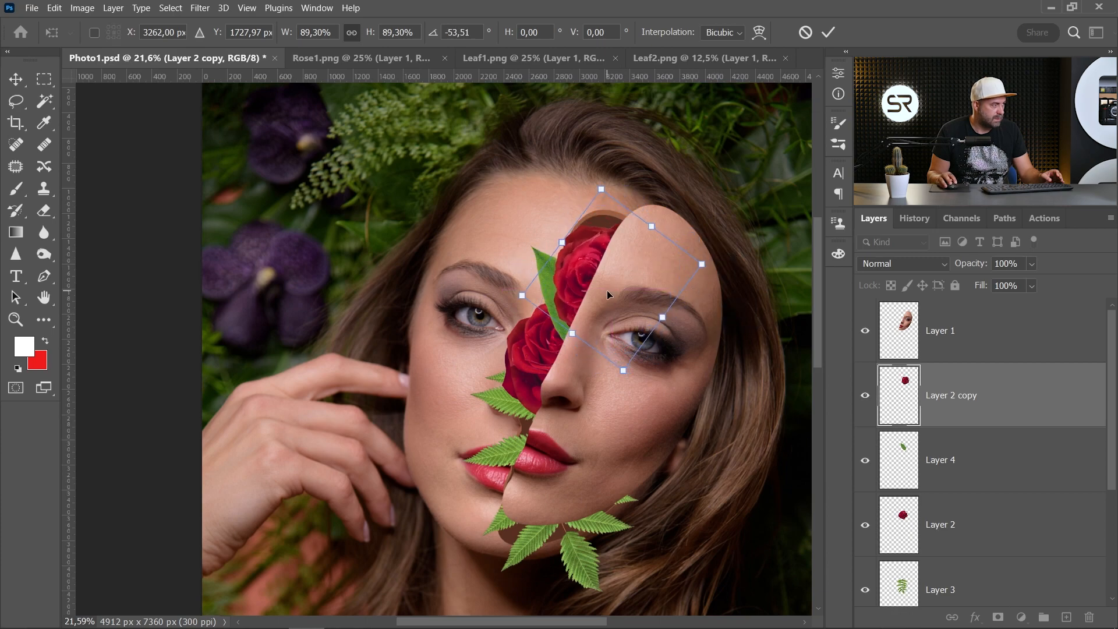
drag(608, 291, 600, 290)
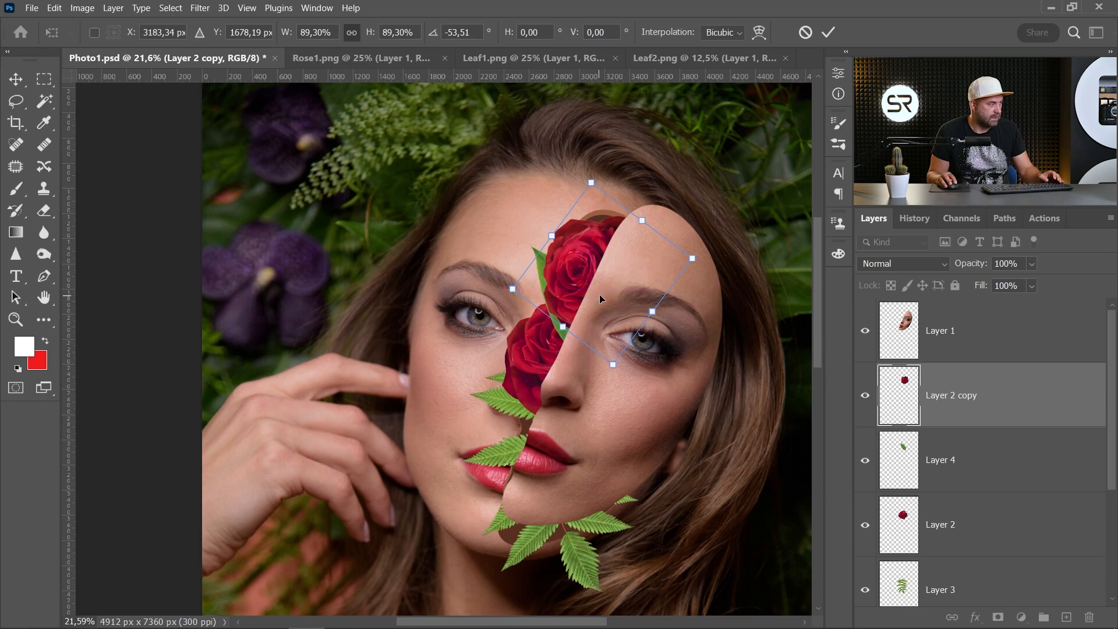
key(Return)
Step: Scale the upper rose on Layer 2 copy down slightly so it fits inside the forehead opening
scroll(569, 333, down, 1)
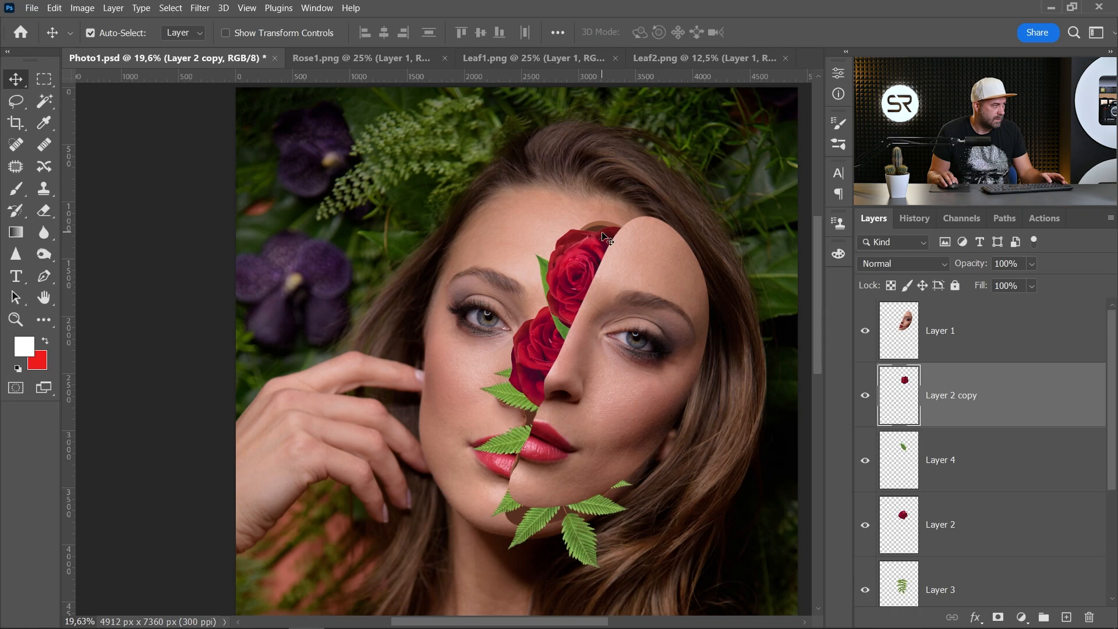
scroll(604, 237, up, 5)
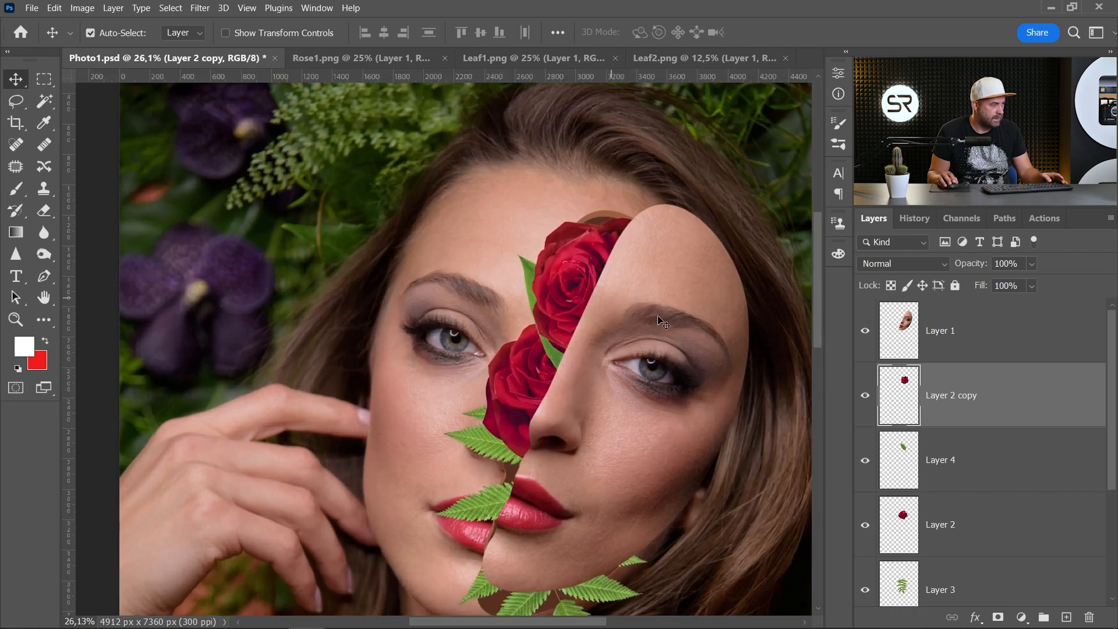
key(ctrl+t)
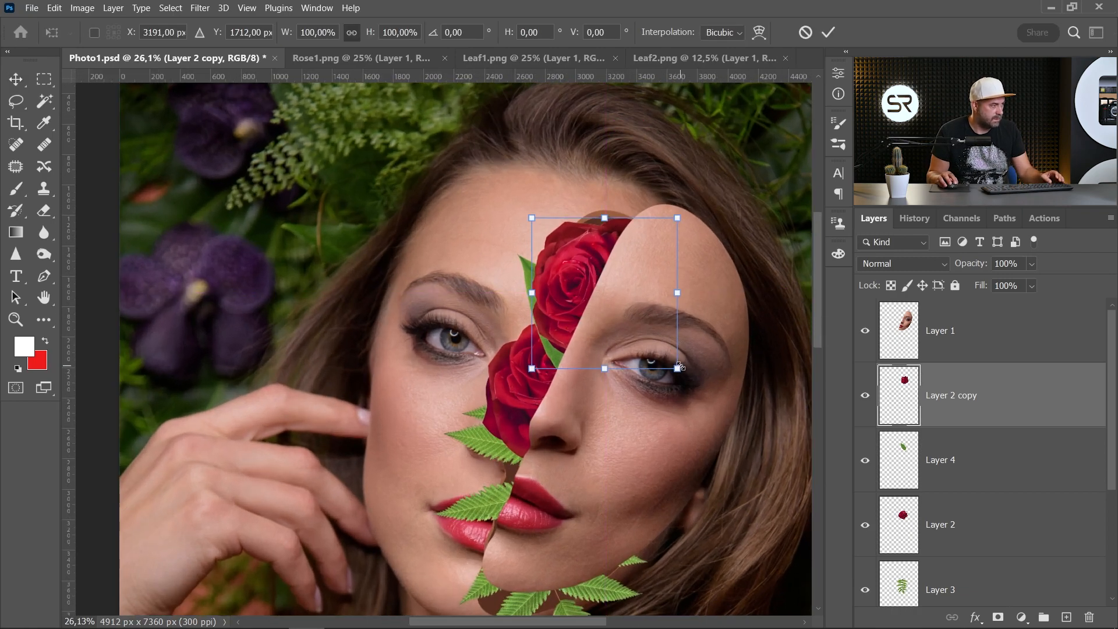
drag(680, 366, 675, 354)
key(Return)
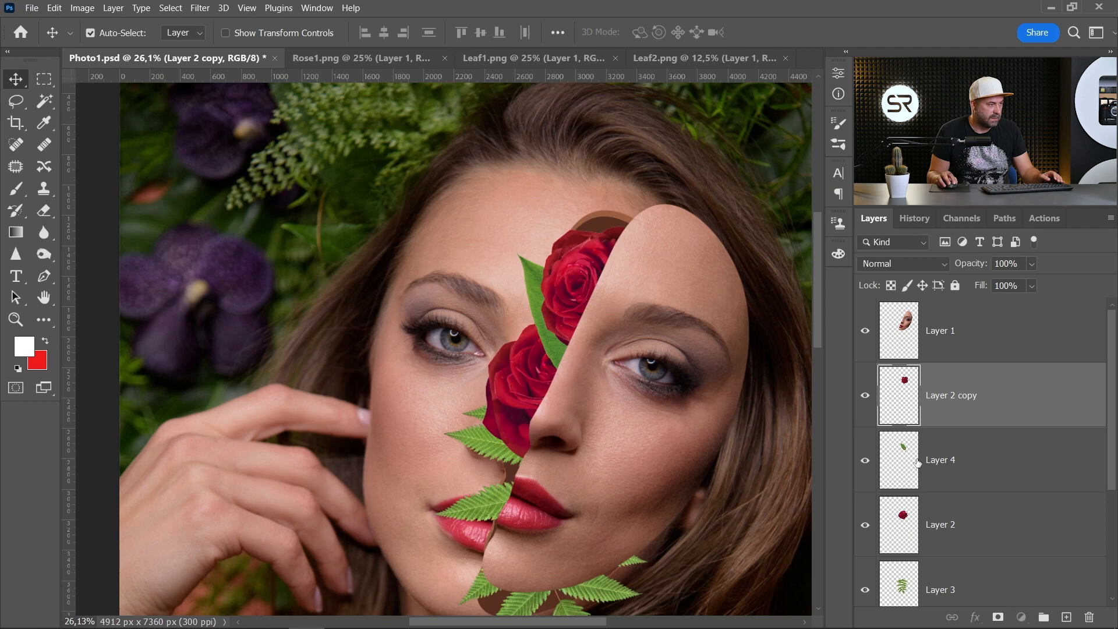
Step: Duplicate the leaf on Layer 4 and move the copy above Layer 2 copy in the layer order
click(945, 461)
key(ctrl)
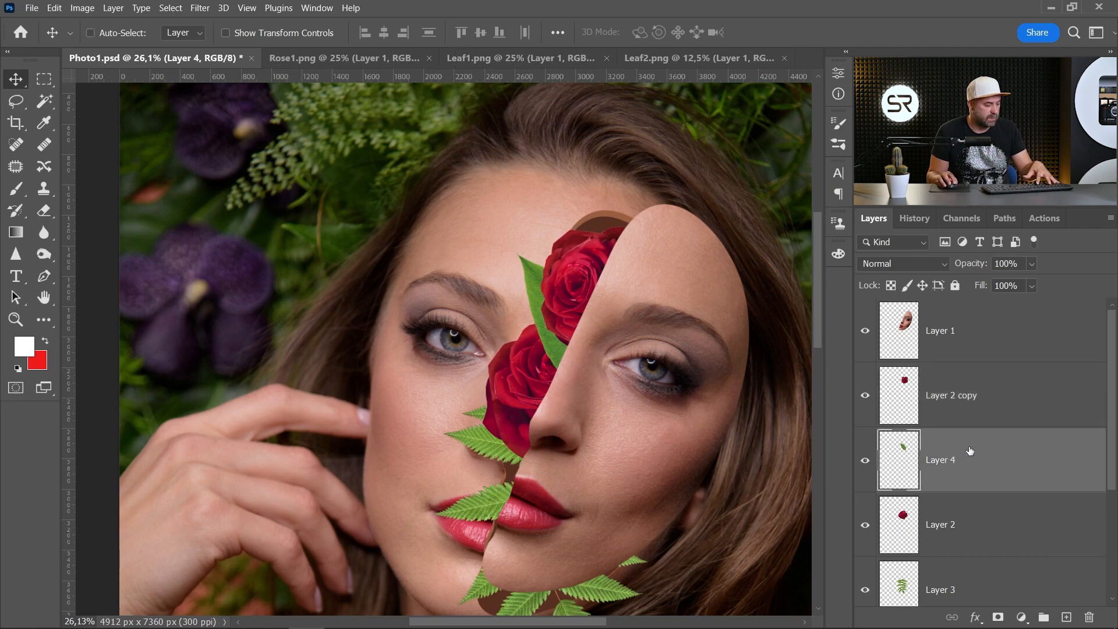
key(ctrl+j)
drag(966, 470, 959, 365)
Step: Move the leaf copy to the upper edge of the shifted face piece, rotate it 33.20°, and flip it horizontally
drag(575, 306, 655, 218)
key(ctrl)
key(ctrl+t)
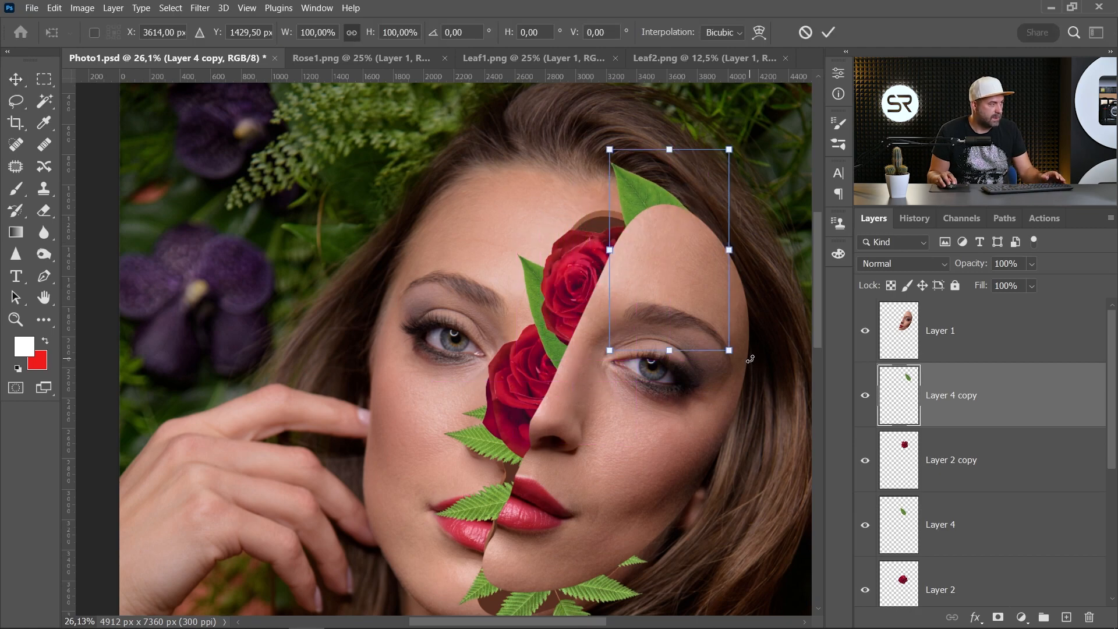
drag(750, 358, 677, 384)
right_click(649, 250)
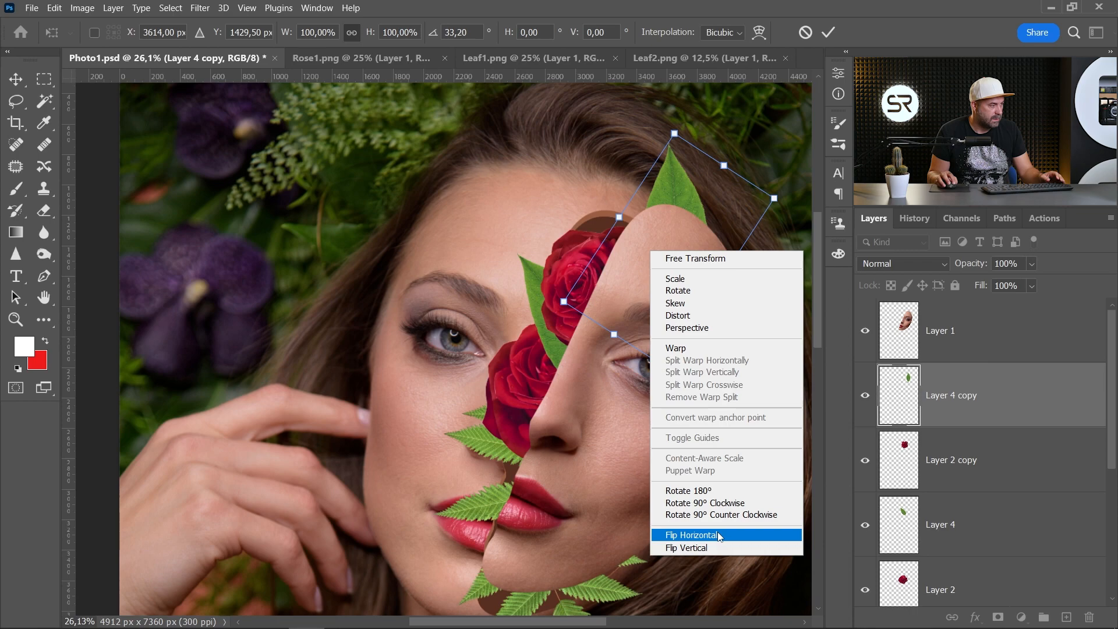
click(719, 536)
Step: Set the flipped leaf copy's rotation to 159.20° and position it rising from the opening beside the upper rose
drag(781, 345, 754, 374)
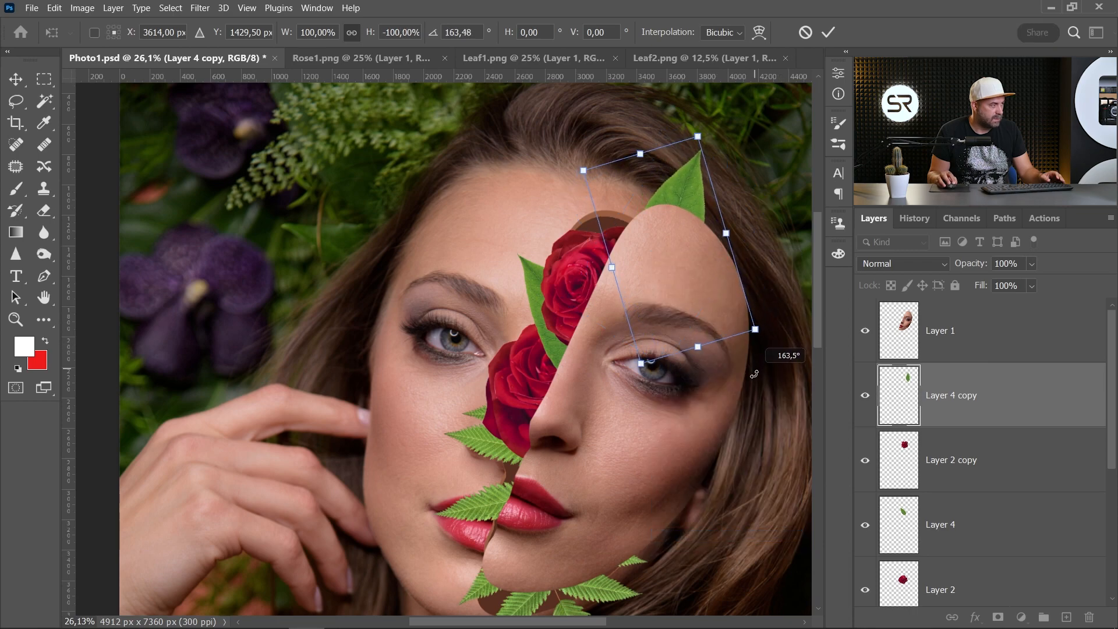
drag(677, 261, 652, 272)
drag(733, 359, 739, 353)
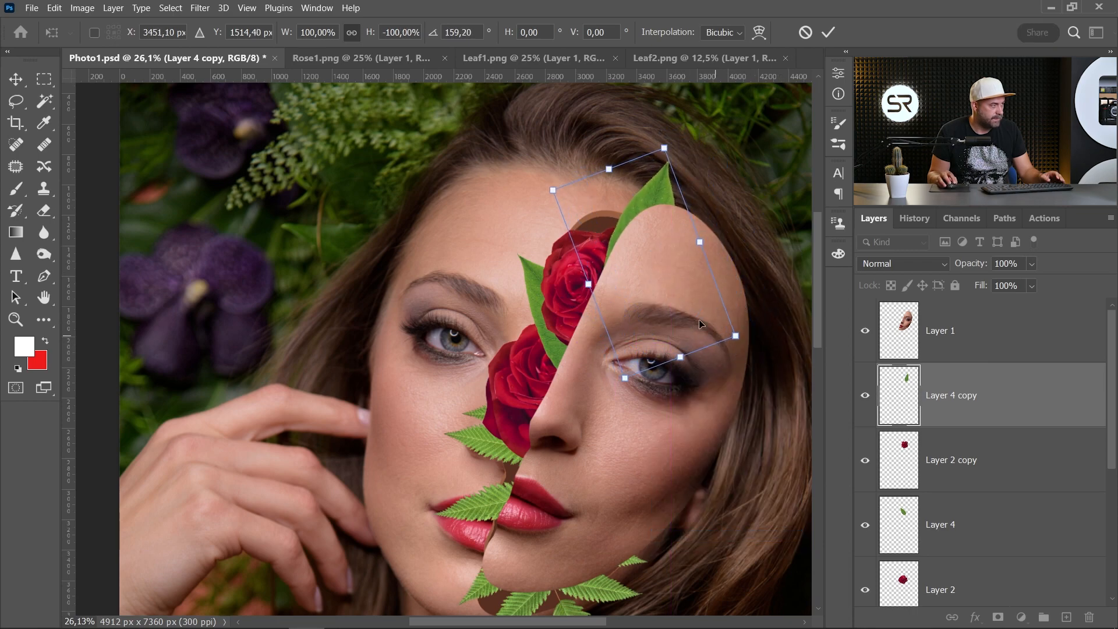
drag(649, 267, 648, 260)
key(Return)
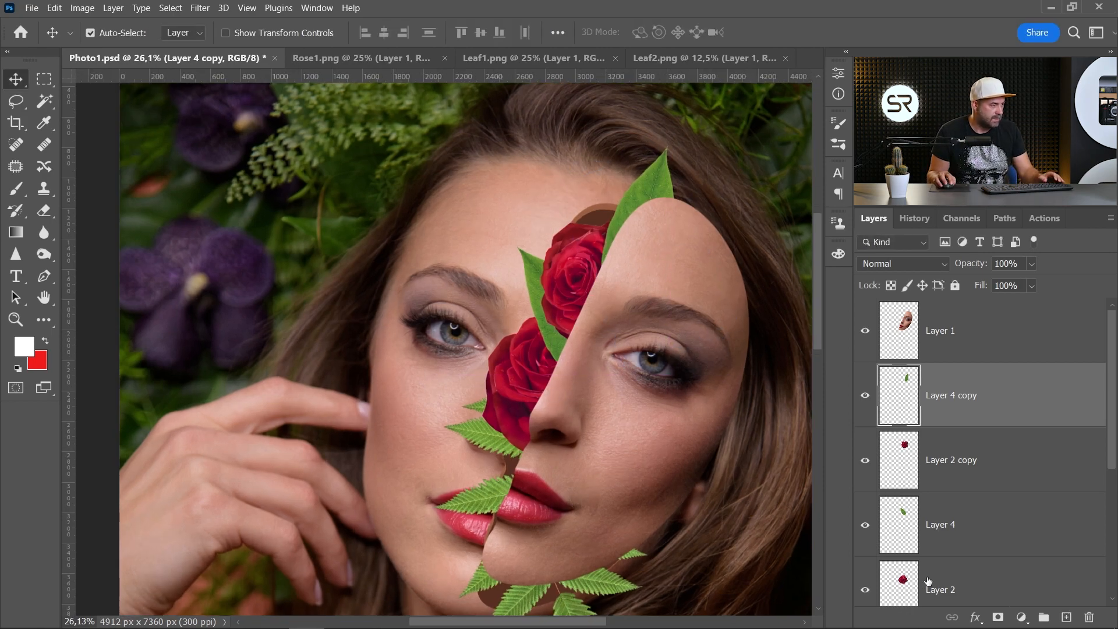
Step: Shift the lower rose on Layer 2 slightly outward from the opening, toward the cheek
click(928, 581)
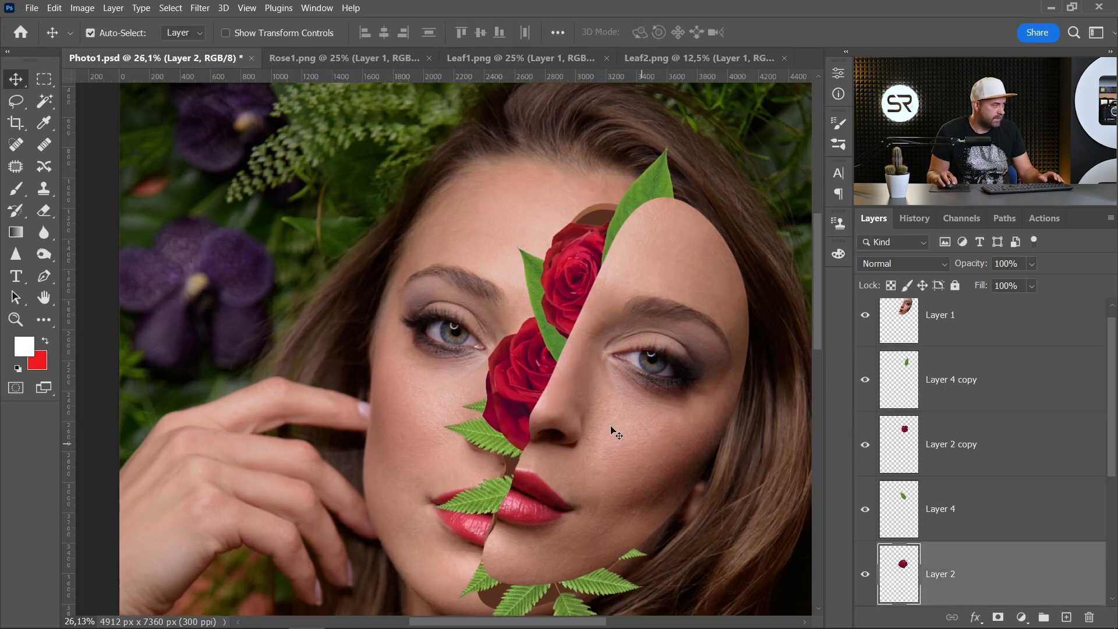
mouse_move(523, 371)
mouse_down()
mouse_move(507, 365)
mouse_move(516, 370)
mouse_up()
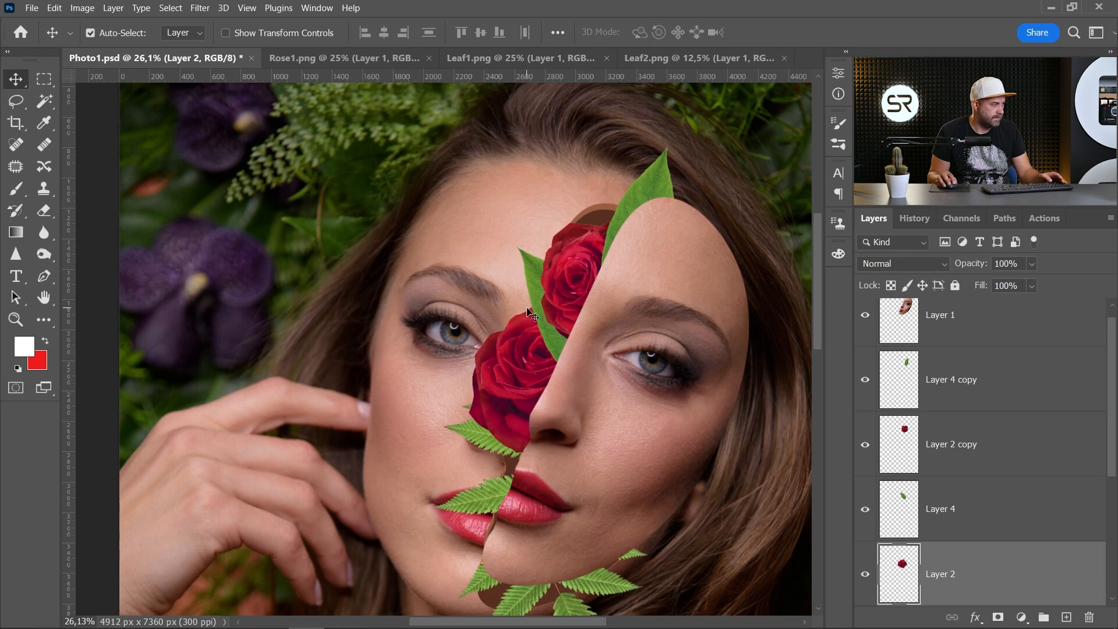
scroll(527, 318, down, 3)
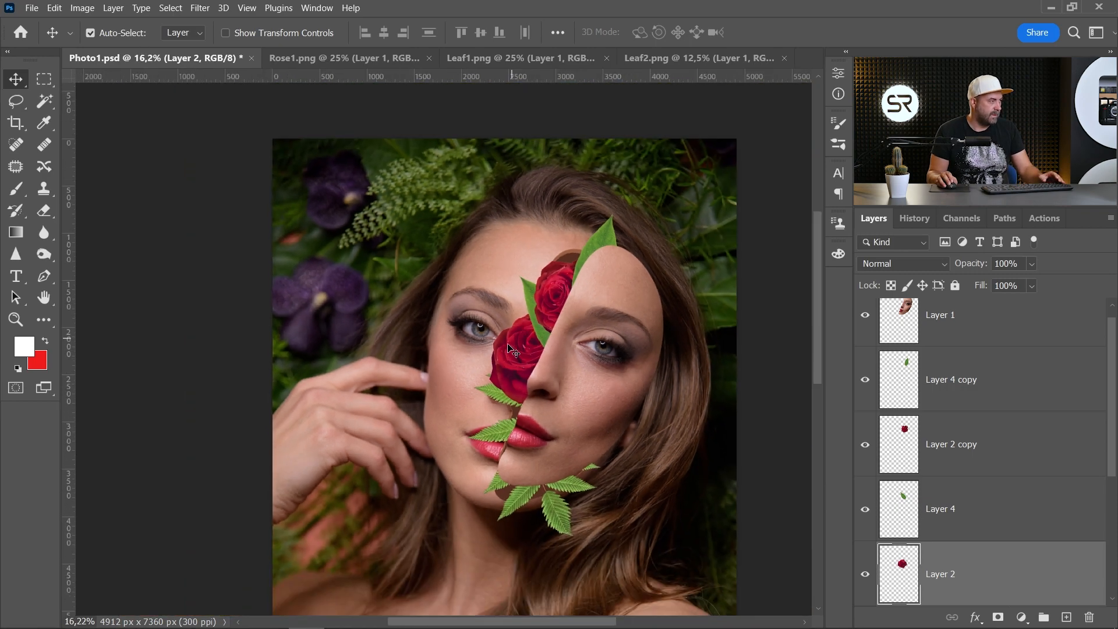
Step: Add a drop shadow to the Layer 2 rose with 46% opacity, 29° angle, 21 px distance, 15% spread and 46 px size
scroll(536, 376, up, 3)
scroll(536, 376, up, 3)
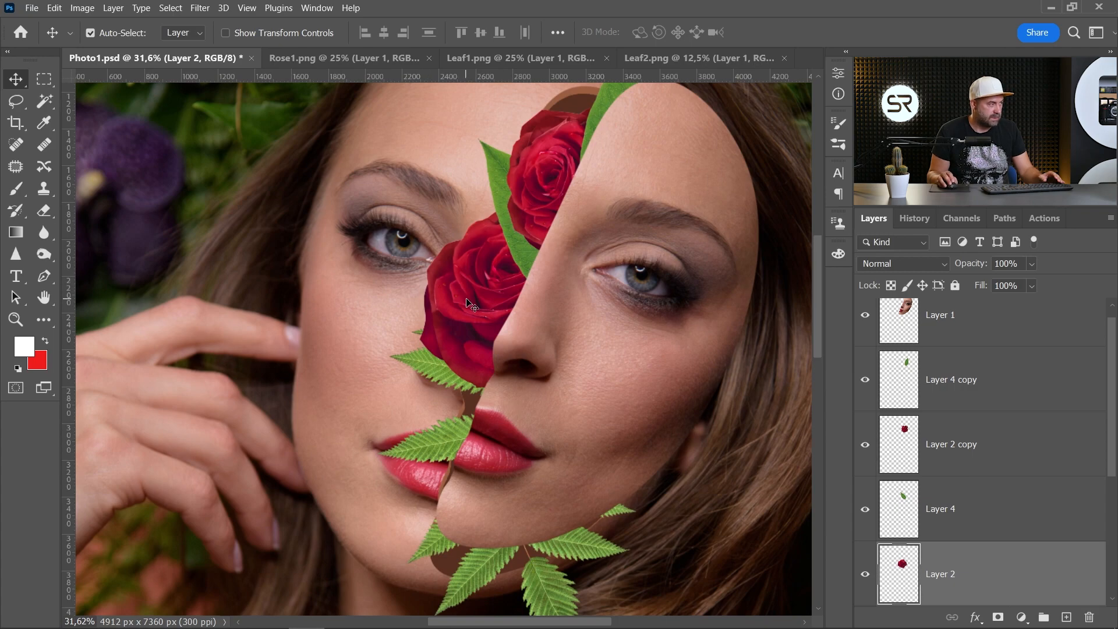
drag(502, 285, 475, 268)
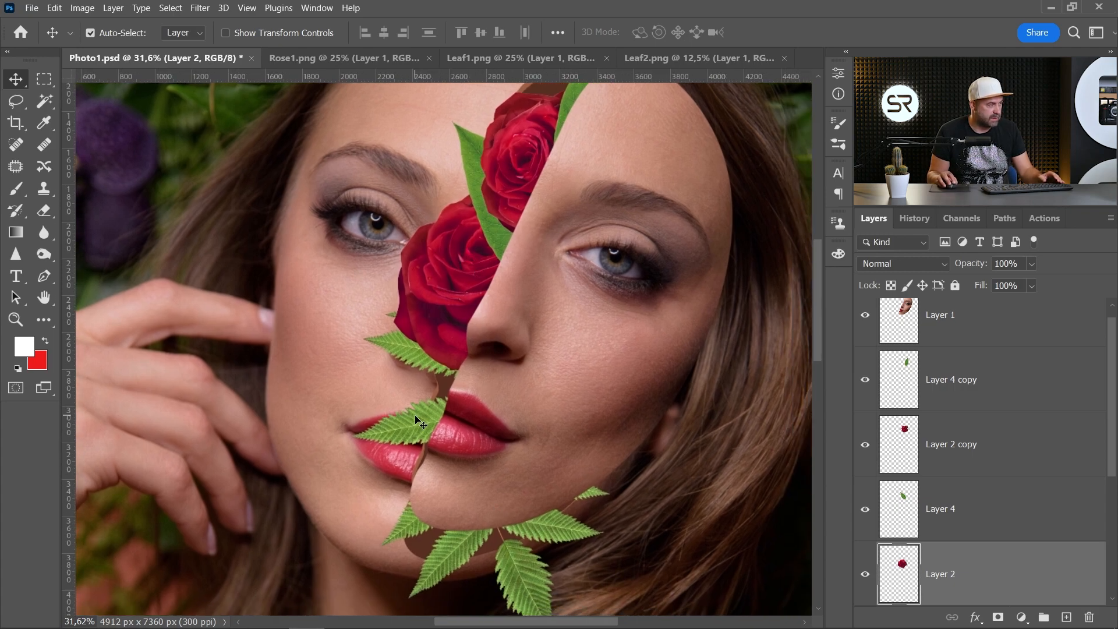
click(973, 614)
key(Escape)
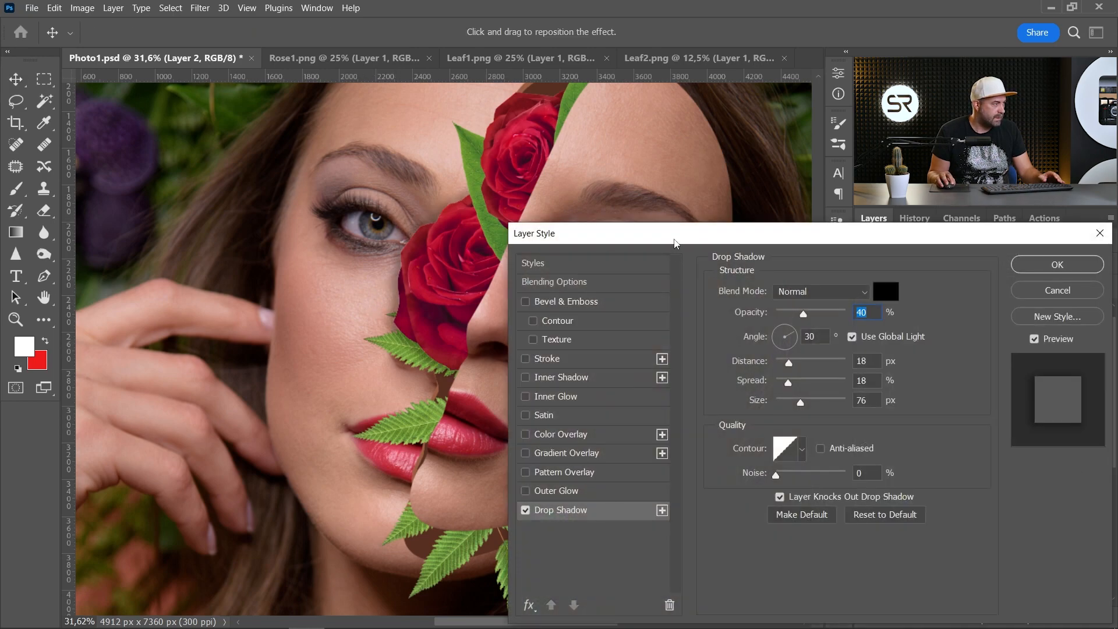
drag(675, 243, 685, 247)
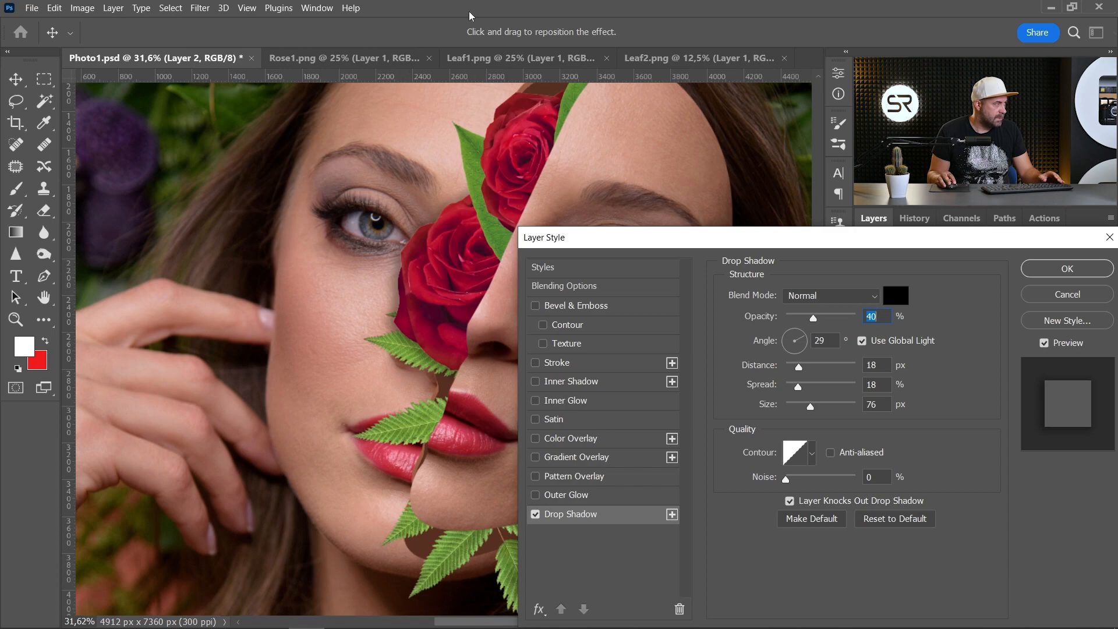
scroll(362, 325, up, 5)
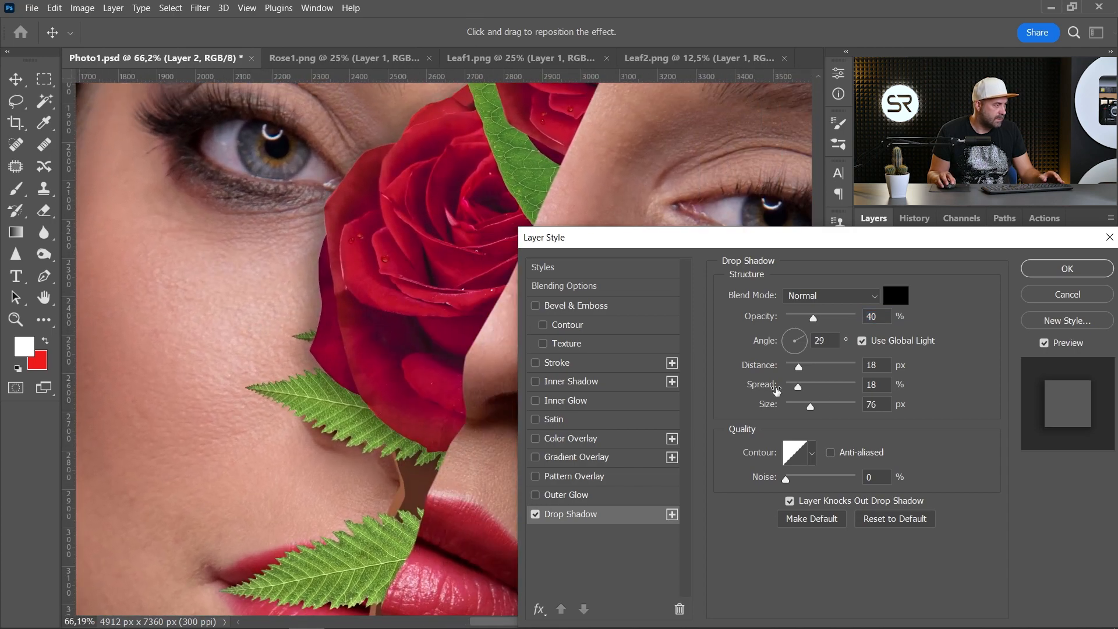
drag(799, 387, 802, 406)
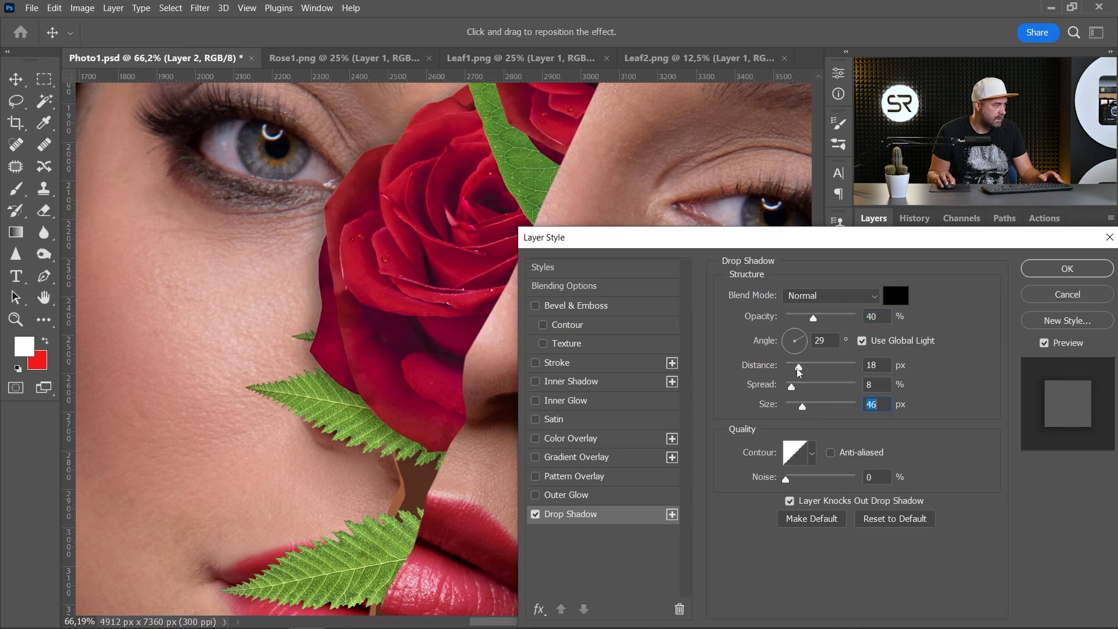
drag(797, 367, 799, 389)
drag(814, 318, 817, 321)
Step: Compare the Layer 2 rose with its shadow preview off and on, and set the shadow distance to 14 px
click(1045, 343)
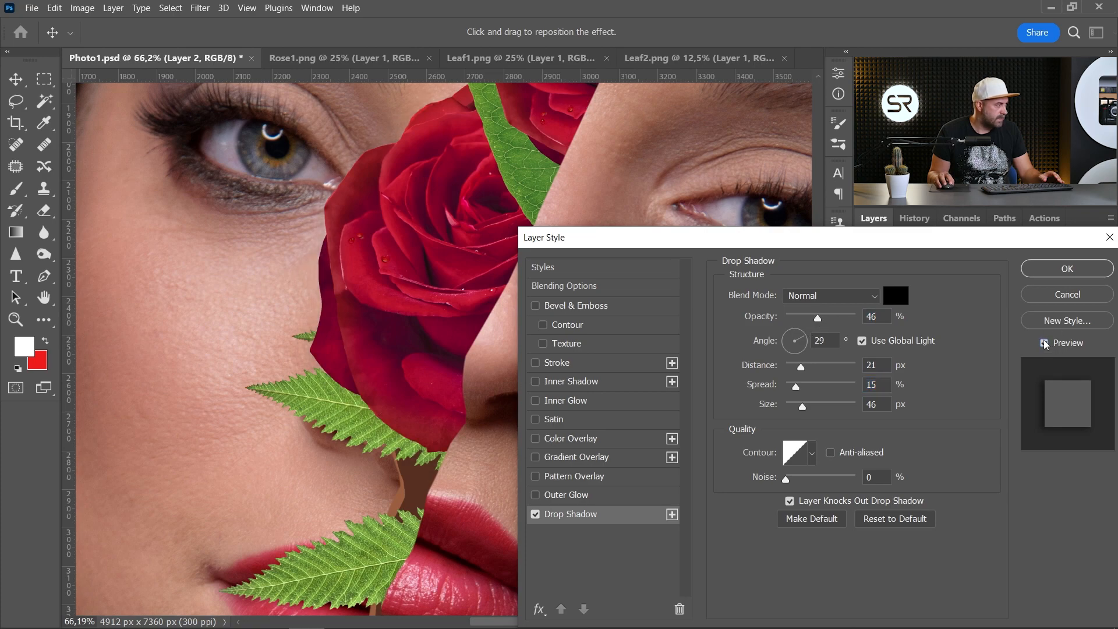
click(1045, 343)
click(1045, 343)
click(1045, 344)
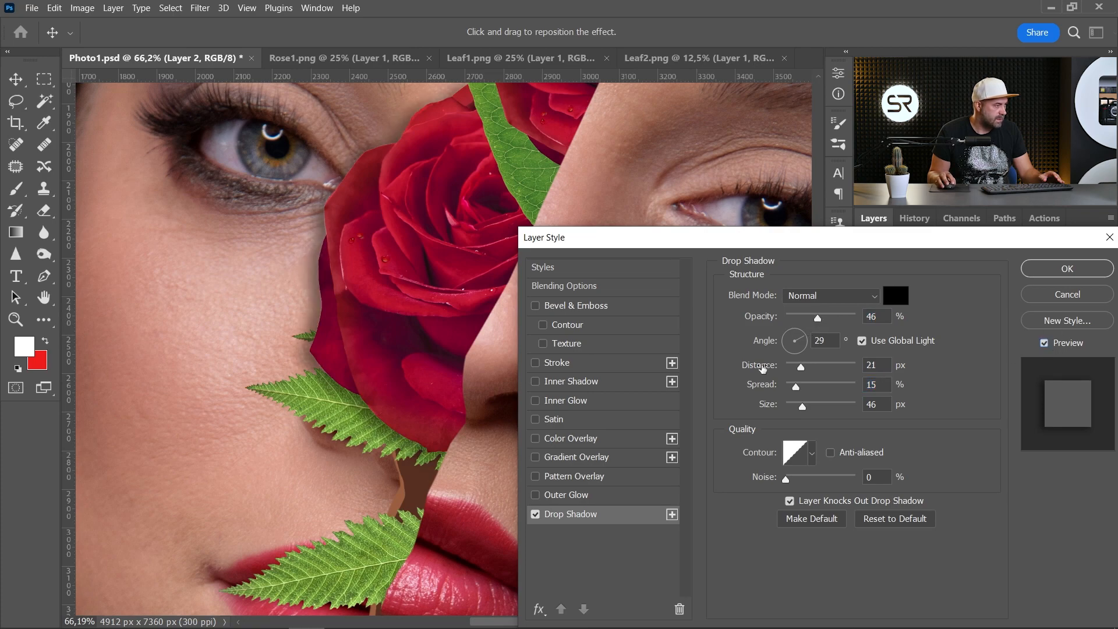
drag(802, 369, 798, 370)
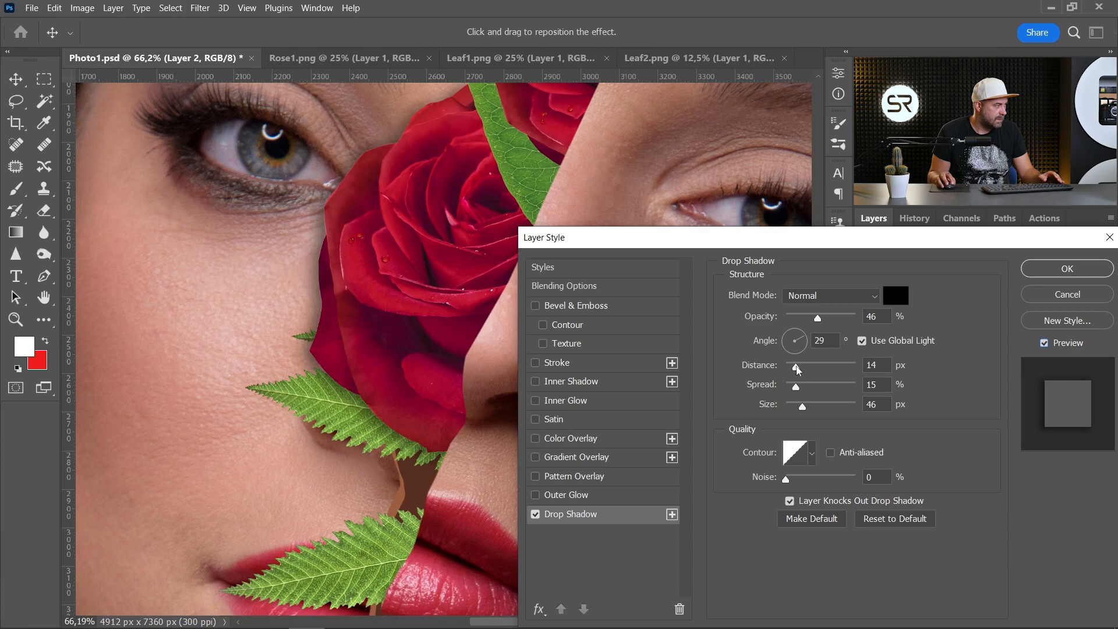
click(1066, 268)
Step: Copy the layer style of Layer 2 and paste it onto all layers from Layer 4 copy down to Layer 3
scroll(475, 391, down, 1)
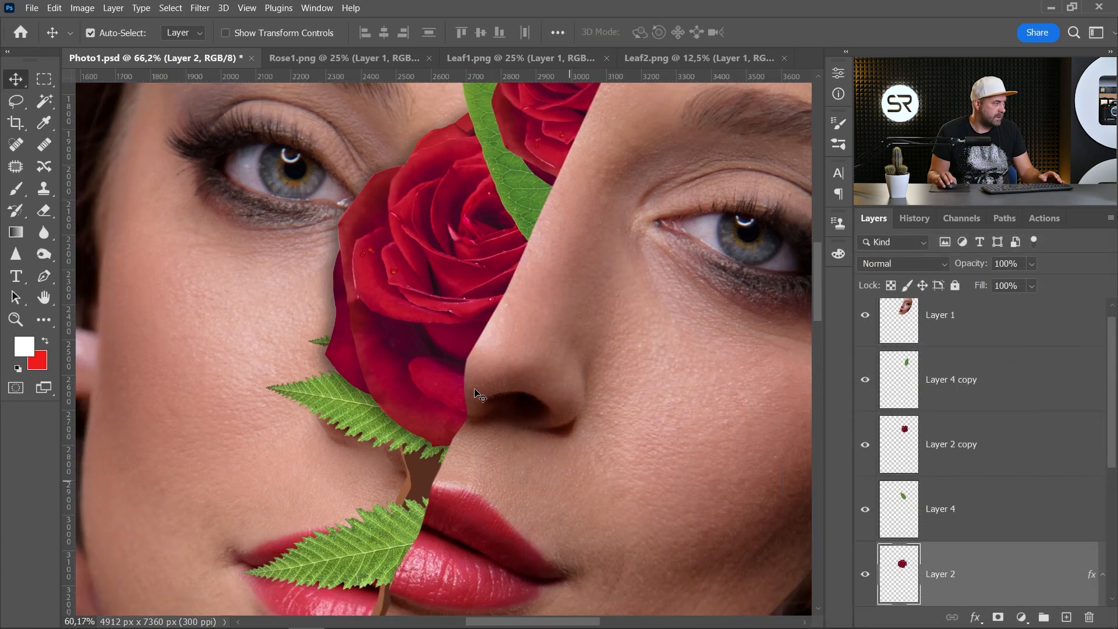
scroll(478, 394, down, 8)
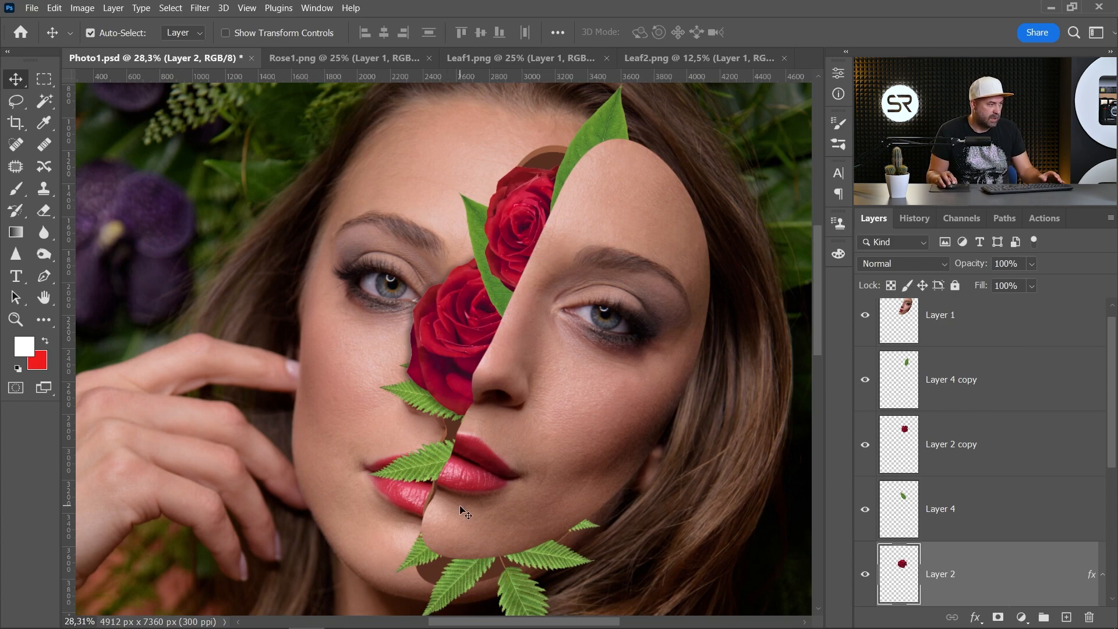
right_click(967, 578)
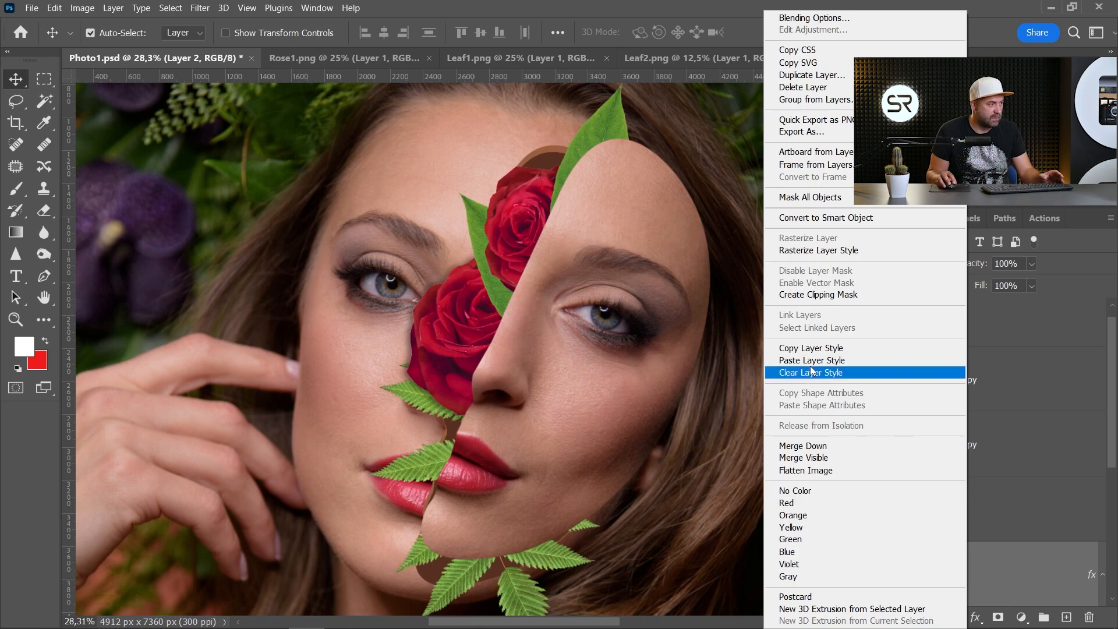
click(817, 349)
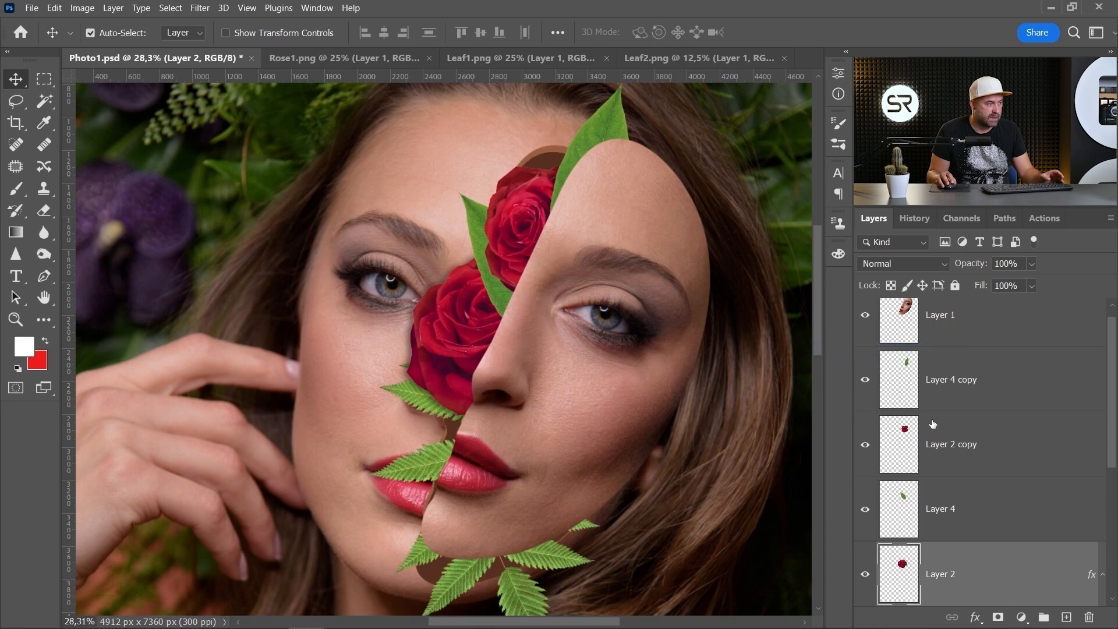
click(973, 381)
scroll(972, 407, down, 2)
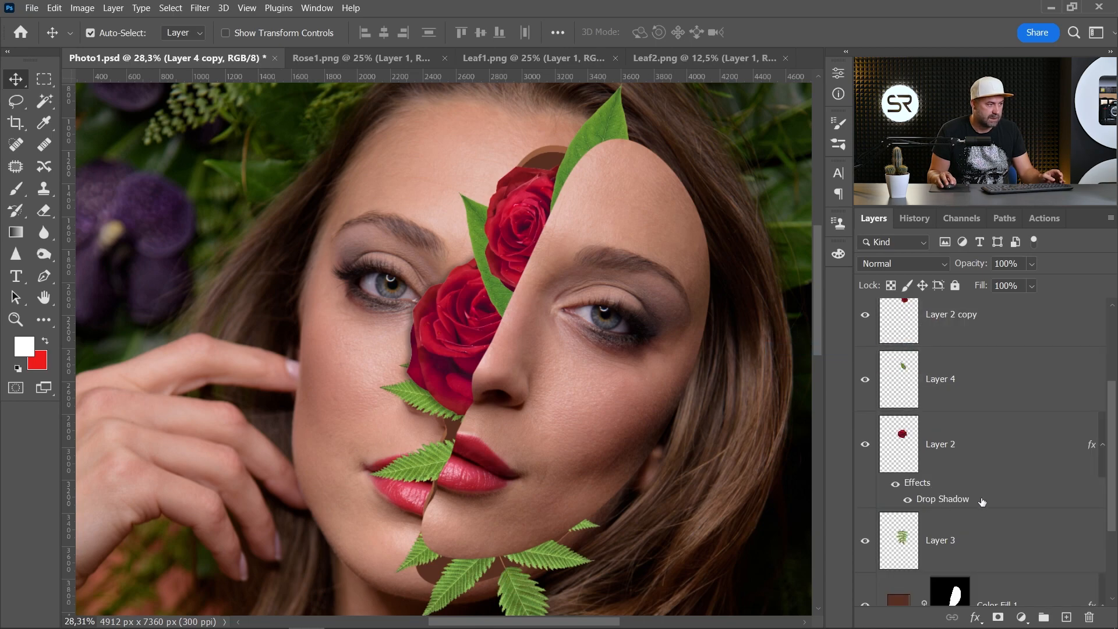
shift+click(958, 541)
right_click(972, 544)
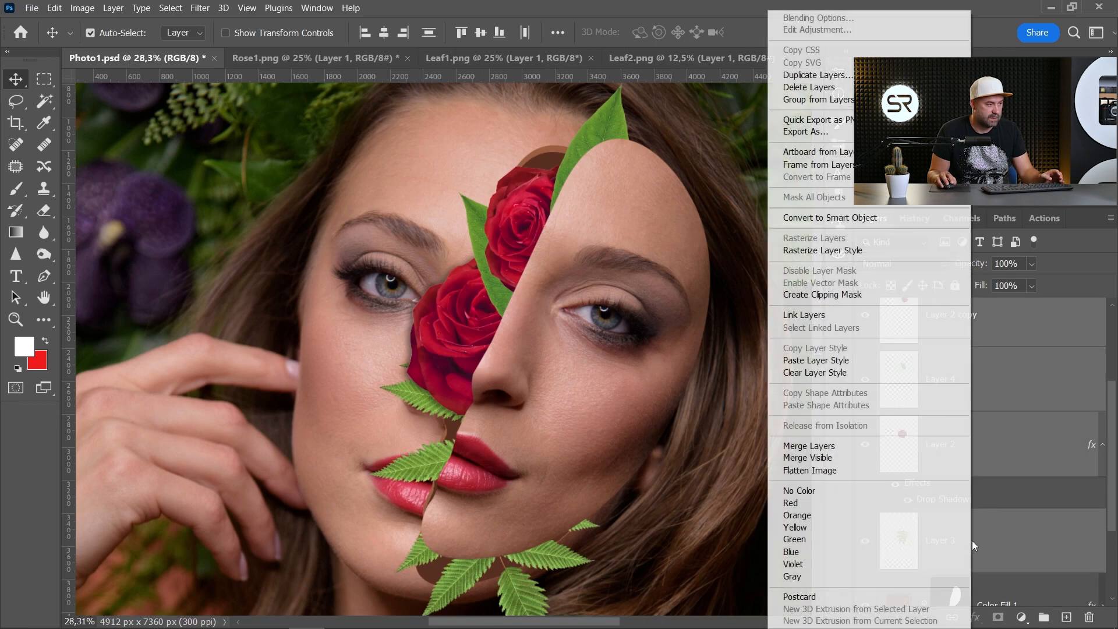
click(819, 361)
Step: Examine the shadows of the roses and leaves along the face opening, both close up and in the whole portrait
scroll(619, 421, down, 2)
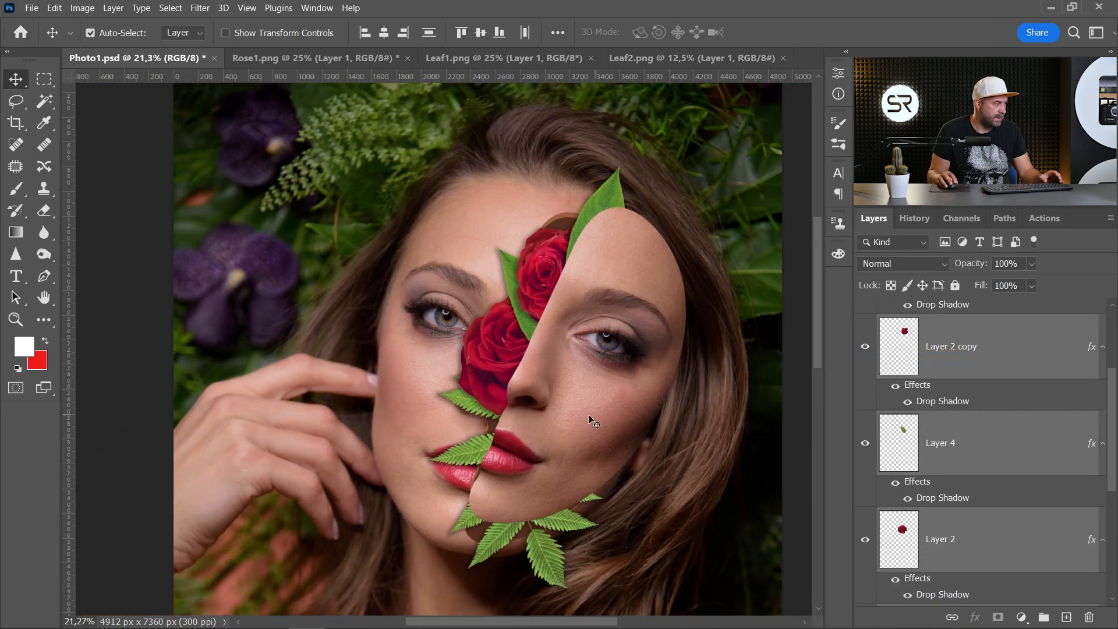
scroll(446, 456, up, 2)
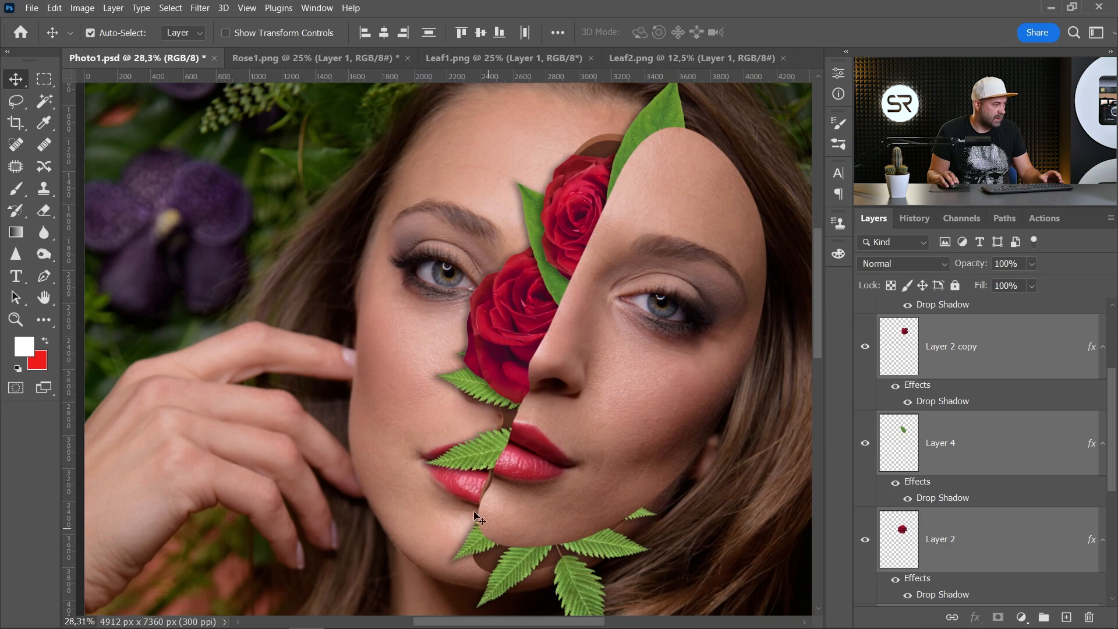
scroll(482, 503, down, 2)
scroll(490, 477, up, 2)
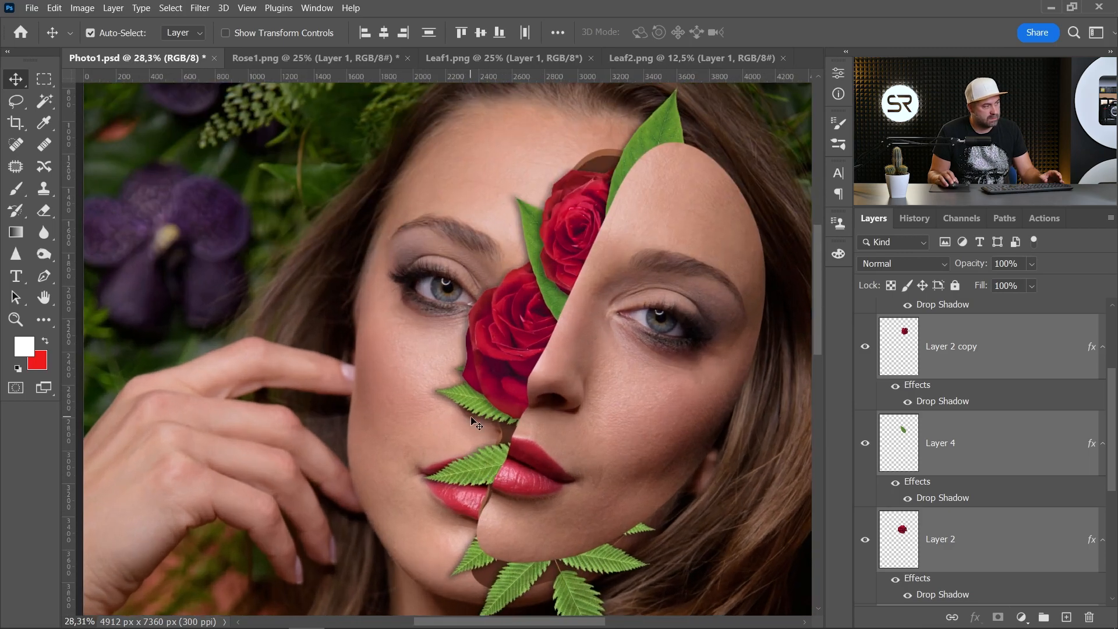
scroll(481, 440, down, 2)
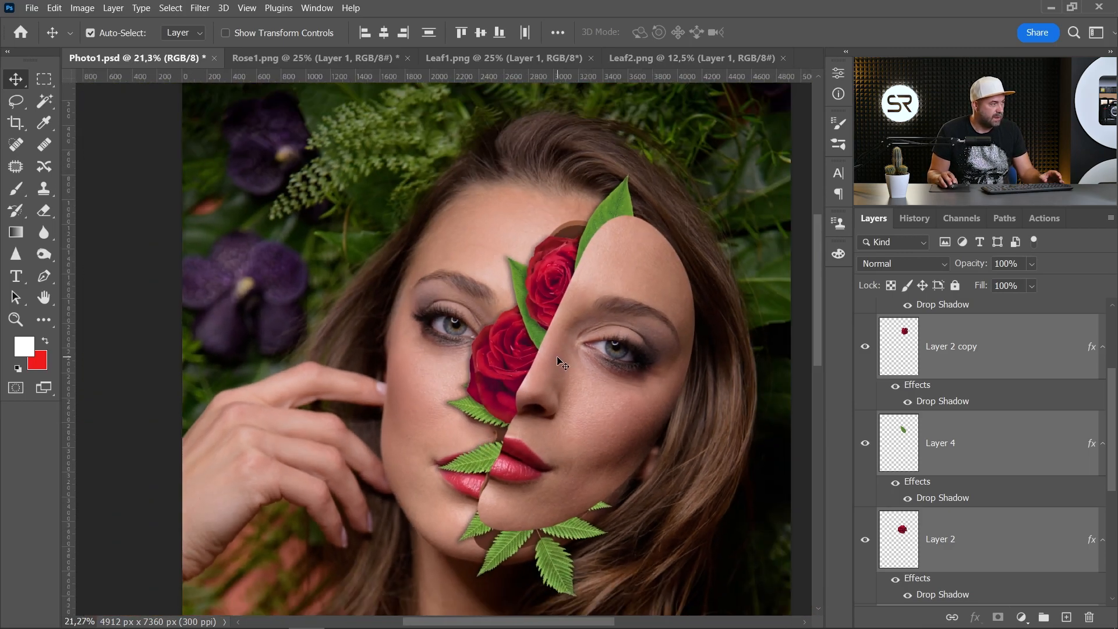
scroll(530, 361, up, 1)
scroll(513, 356, down, 1)
scroll(617, 314, up, 1)
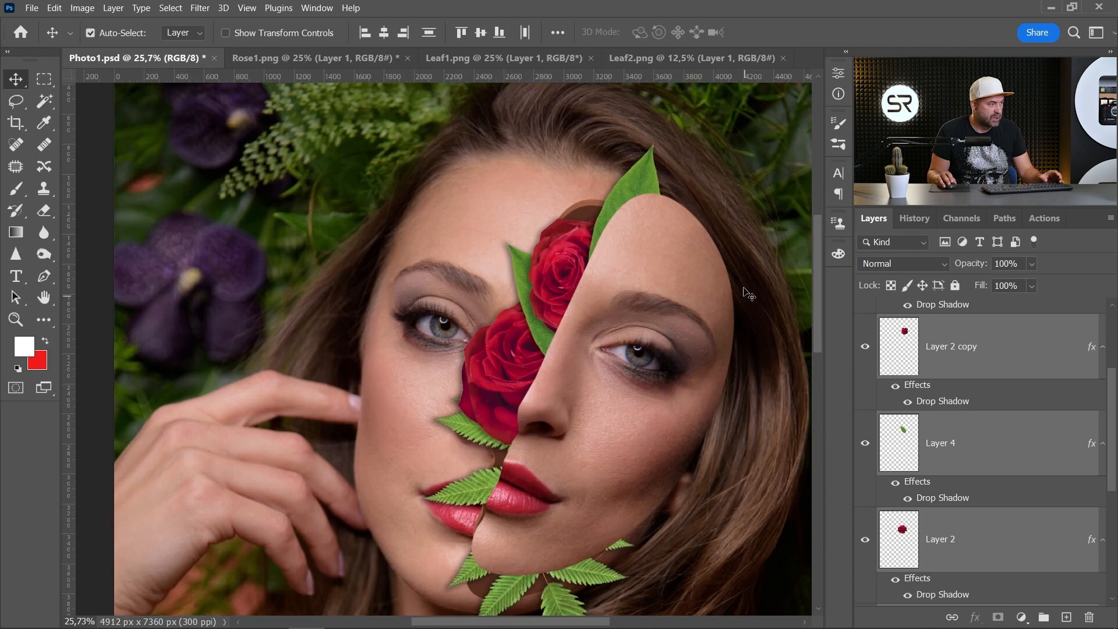
right_click(549, 373)
click(628, 506)
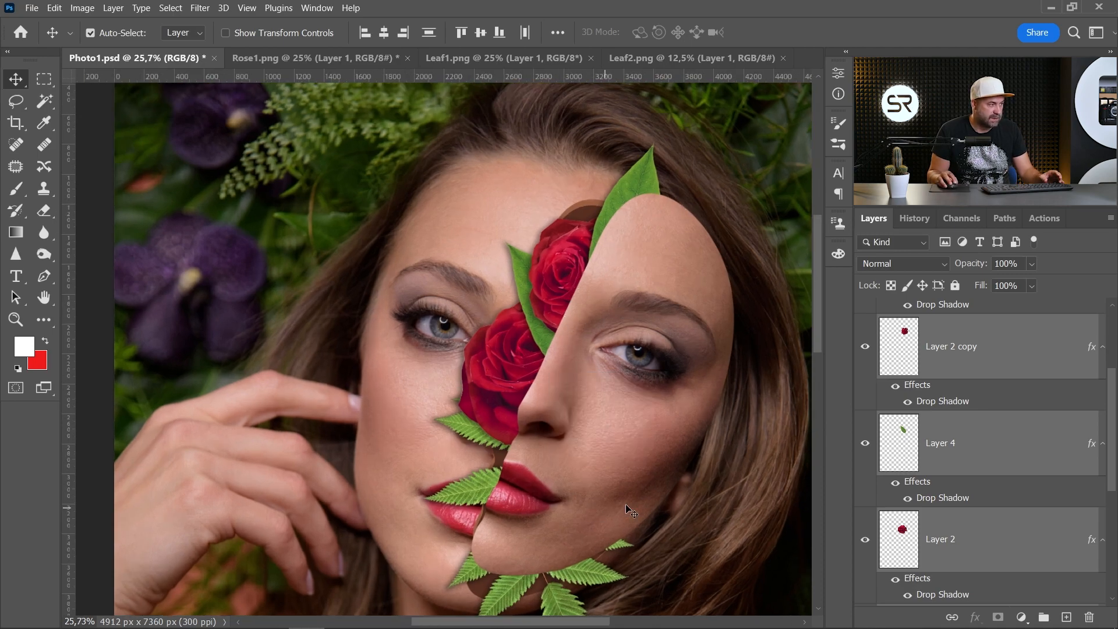
Step: Add a drop shadow to Layer 1 with 46% opacity, 30° angle, 13 px distance, 15% spread and 46 px size
scroll(1026, 432, up, 3)
click(955, 332)
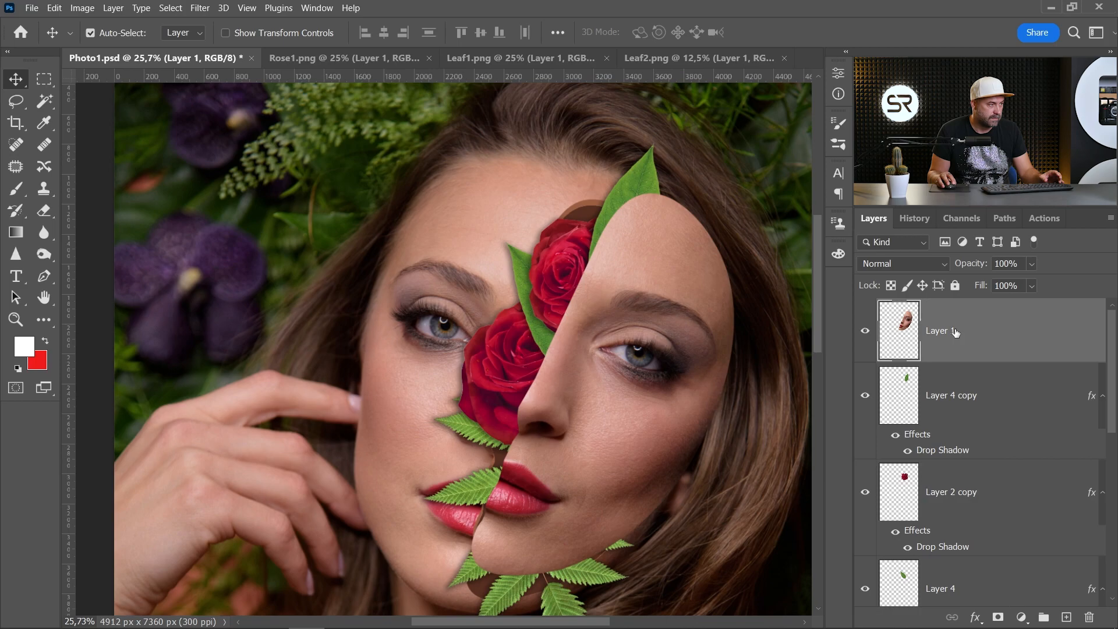
click(978, 618)
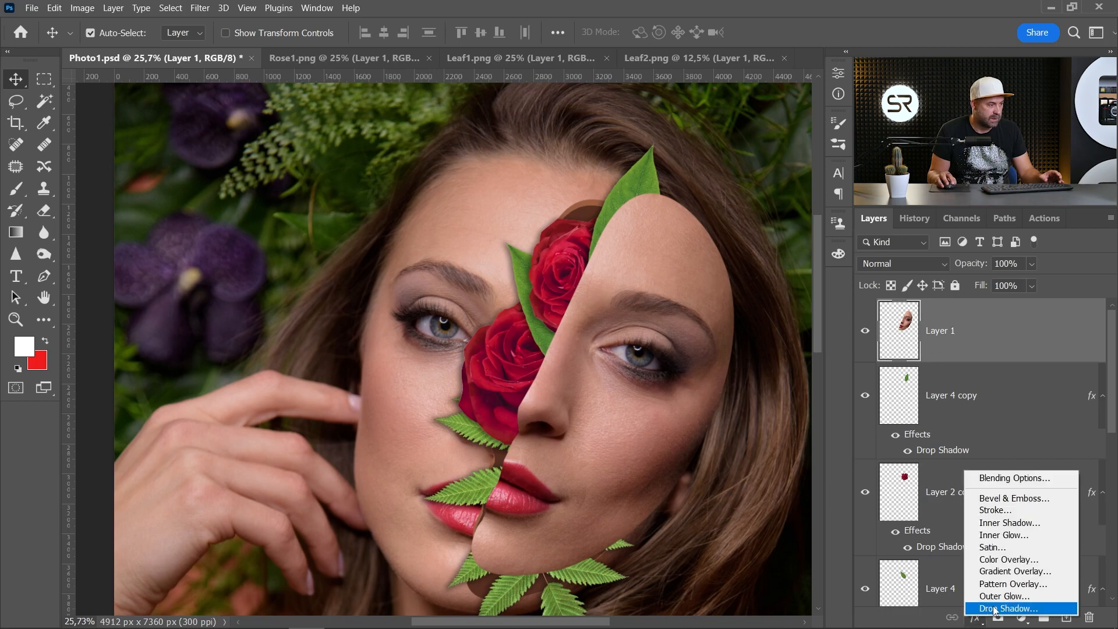
click(1003, 606)
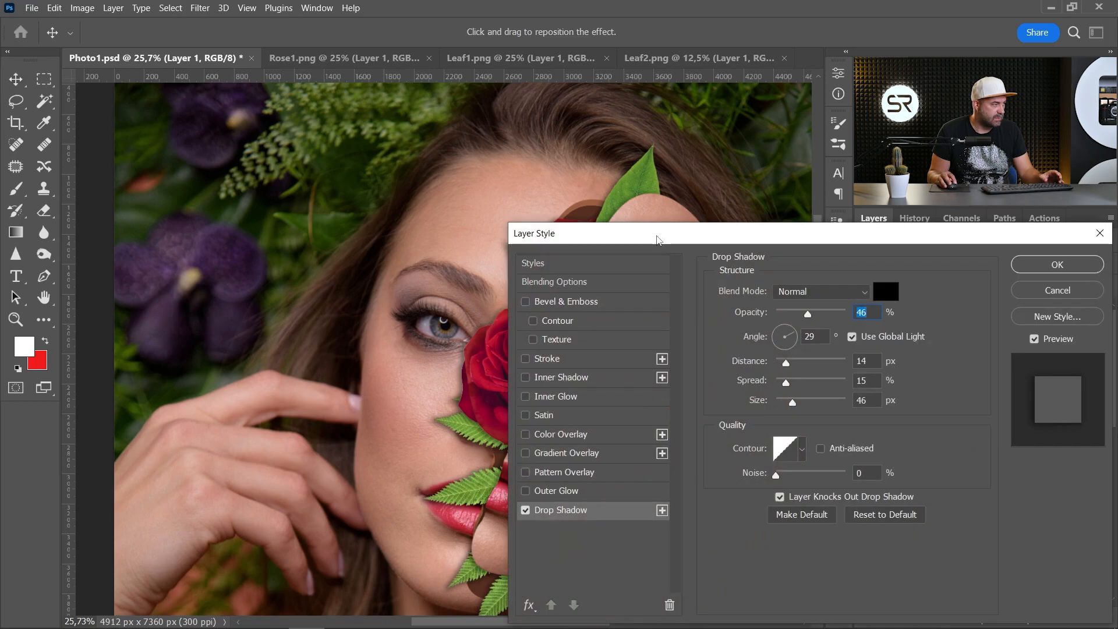
drag(658, 233, 791, 305)
drag(551, 366, 547, 359)
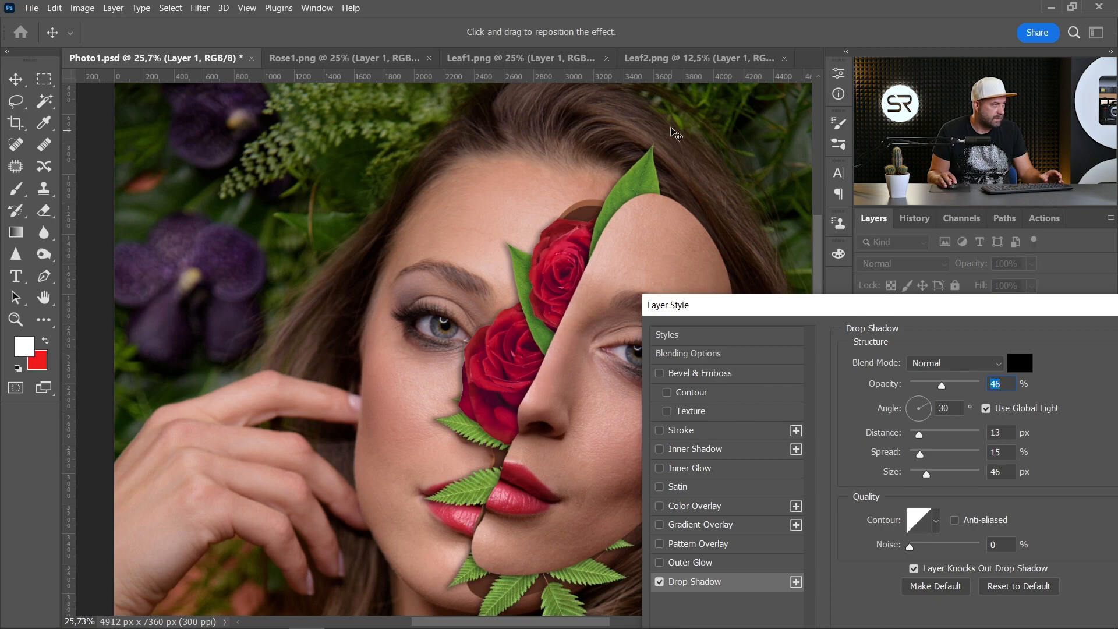
Step: Inspect the shadow along the shifted face's edge with the preview off and on, and accept the drop shadow
scroll(560, 358, up, 9)
scroll(531, 336, up, 2)
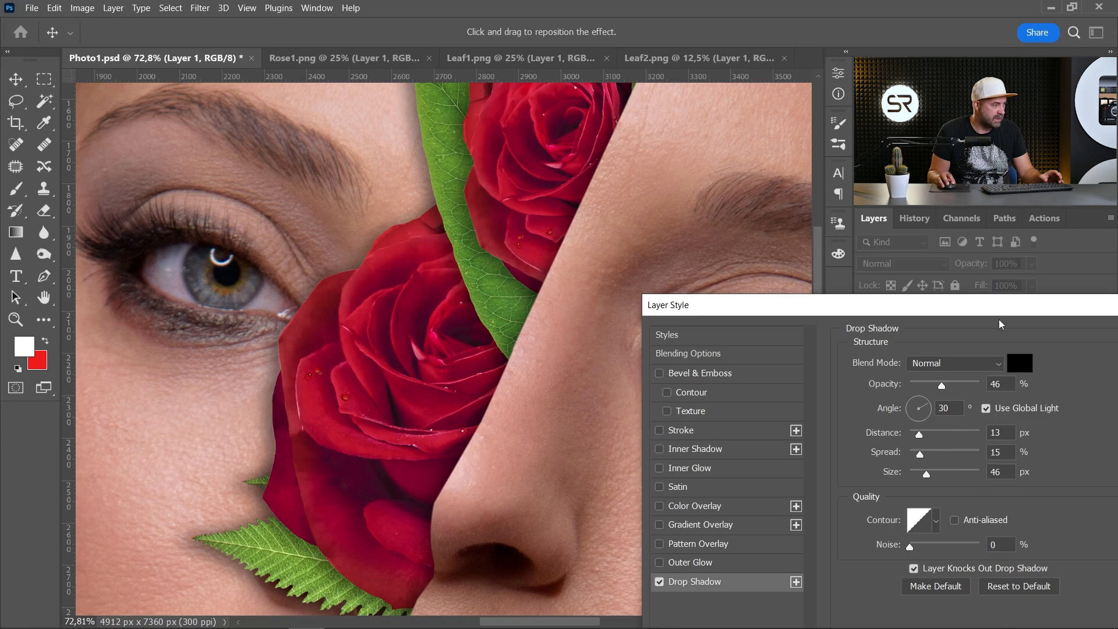
drag(999, 305, 899, 342)
click(1069, 448)
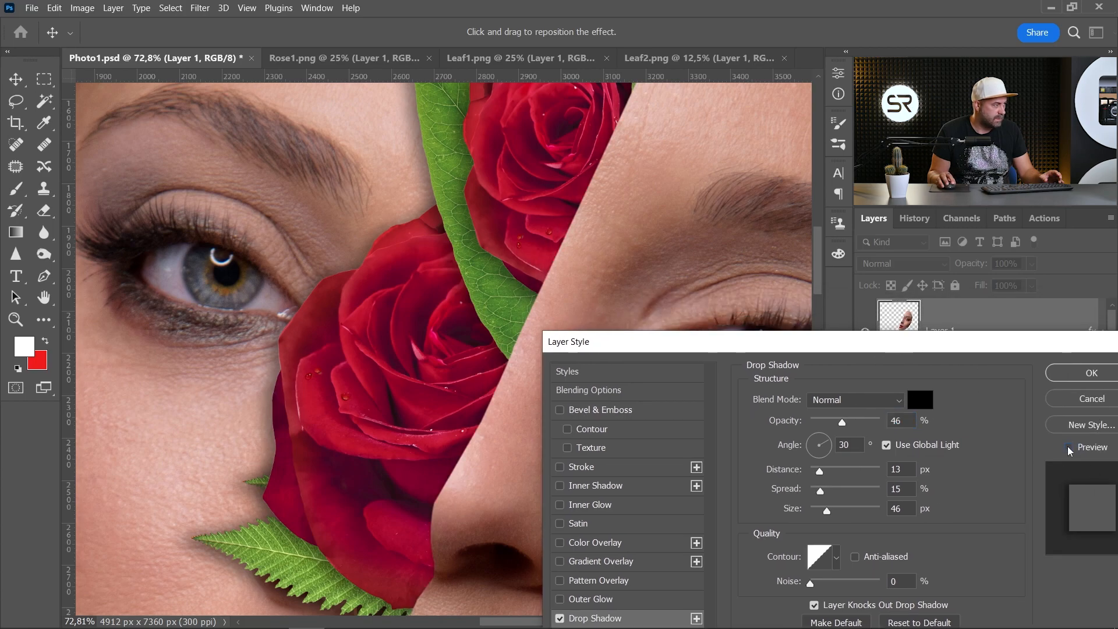
click(1069, 447)
click(1080, 377)
Step: Compare the composite with the original portrait by hiding and restoring every layer except Background
scroll(494, 407, down, 8)
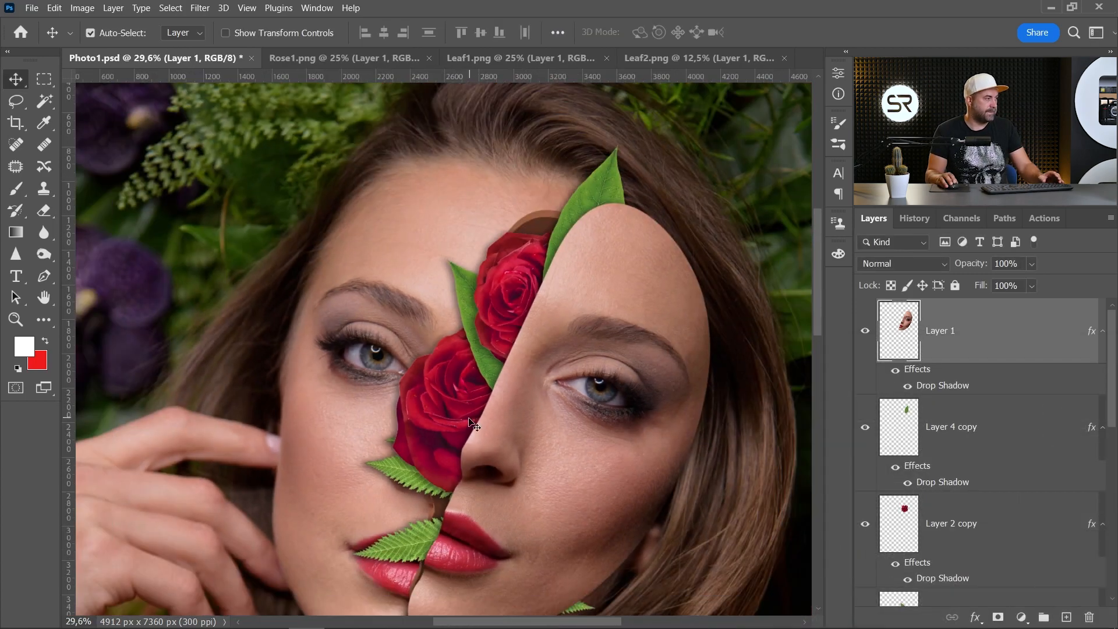
scroll(469, 420, down, 3)
scroll(450, 357, up, 2)
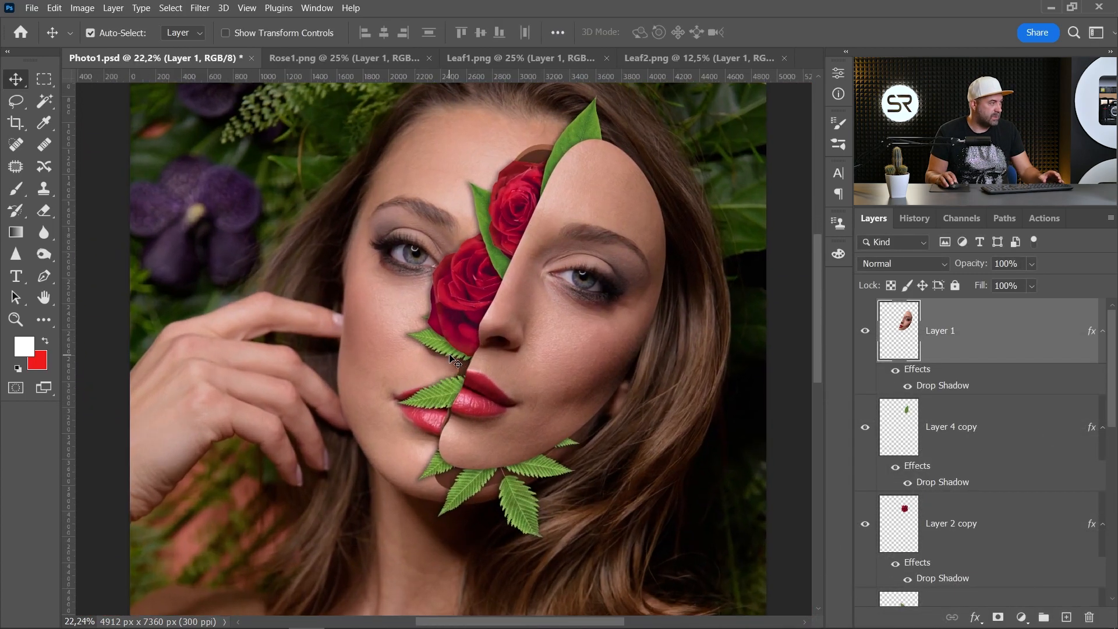
drag(467, 287, 441, 310)
scroll(1035, 541, down, 5)
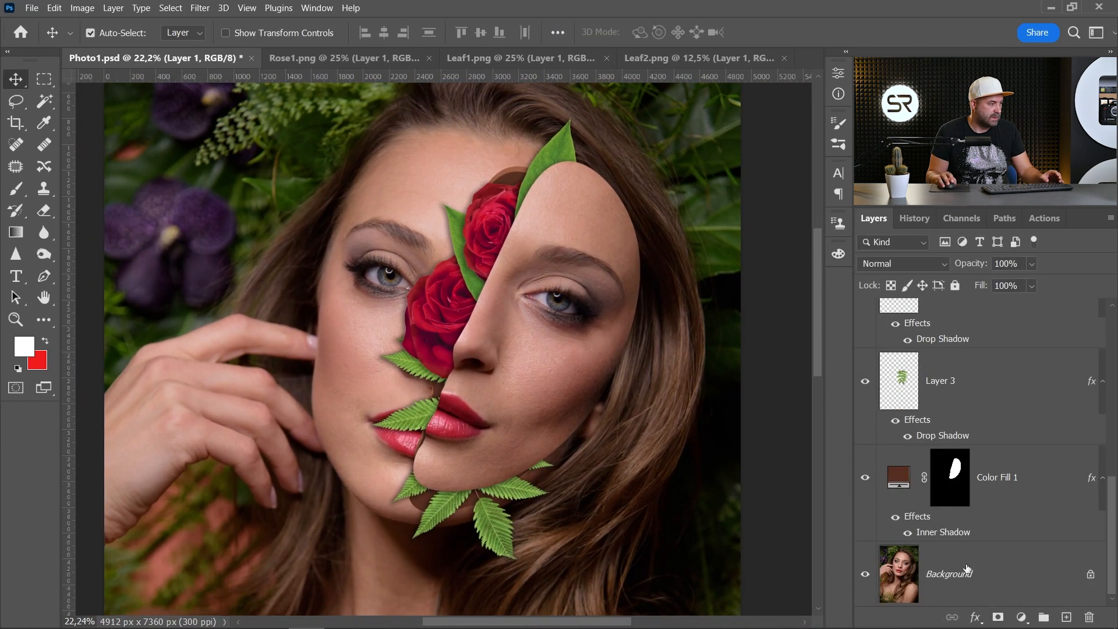
alt+click(864, 576)
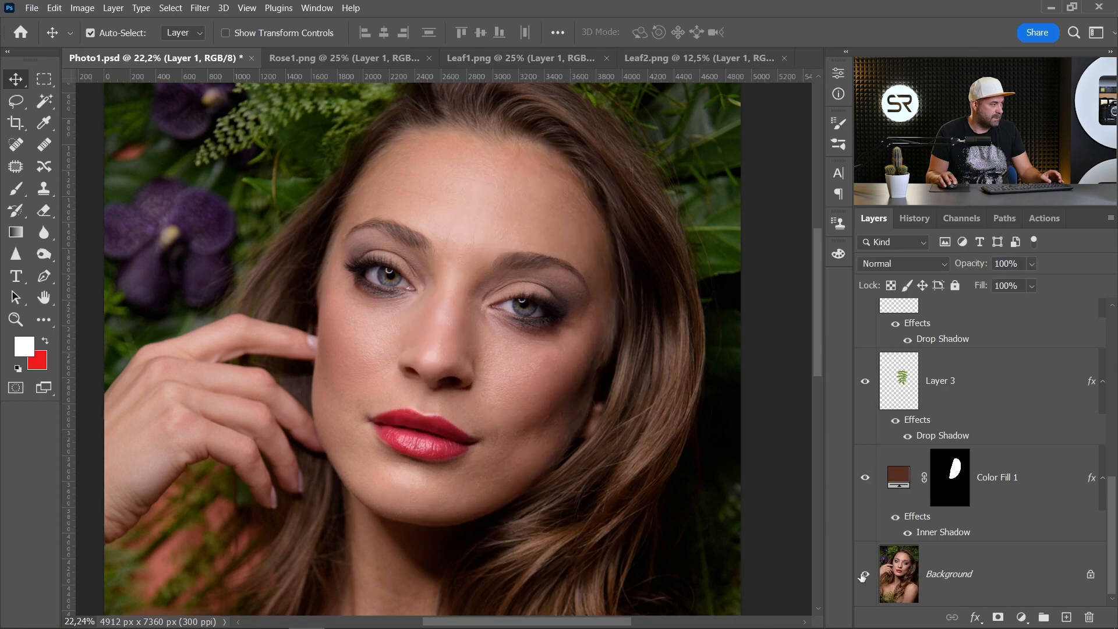
alt+click(864, 576)
alt+click(864, 576)
alt+click(864, 576)
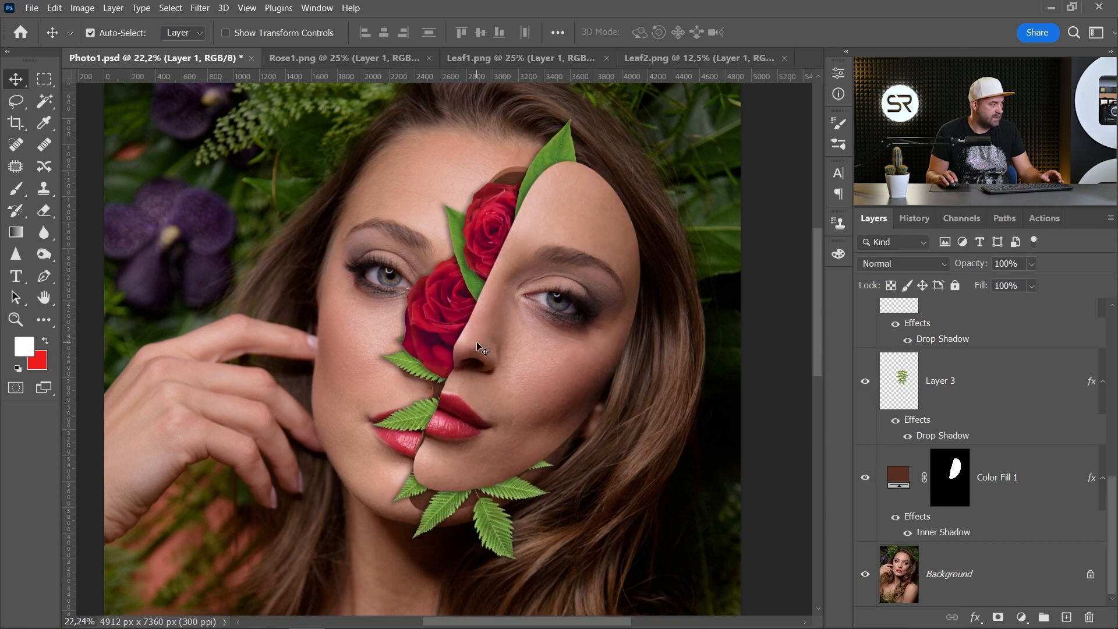
Step: Add a Curves adjustment layer above the Layer 3 leaves and clip it to that layer
scroll(436, 446, up, 1)
scroll(444, 445, up, 1)
drag(496, 424, 484, 344)
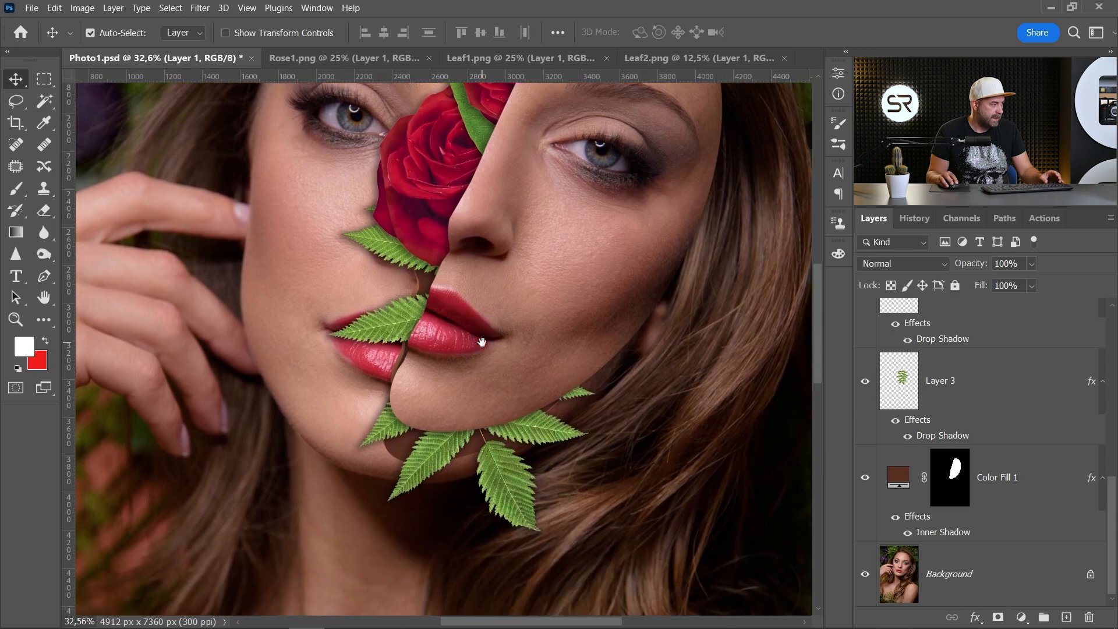
scroll(574, 361, up, 1)
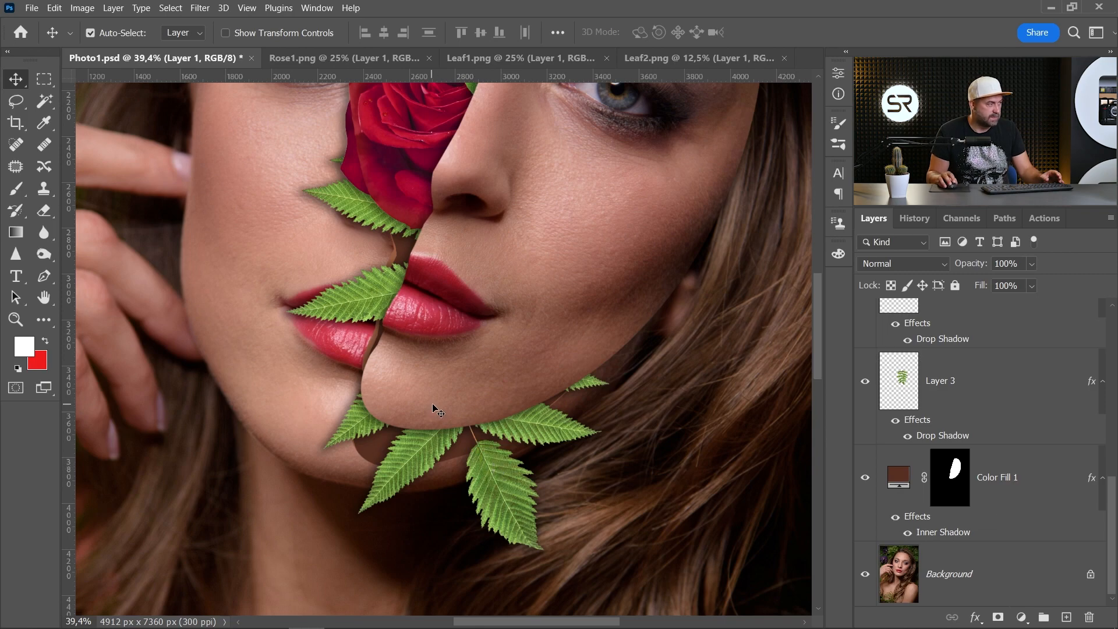
click(966, 385)
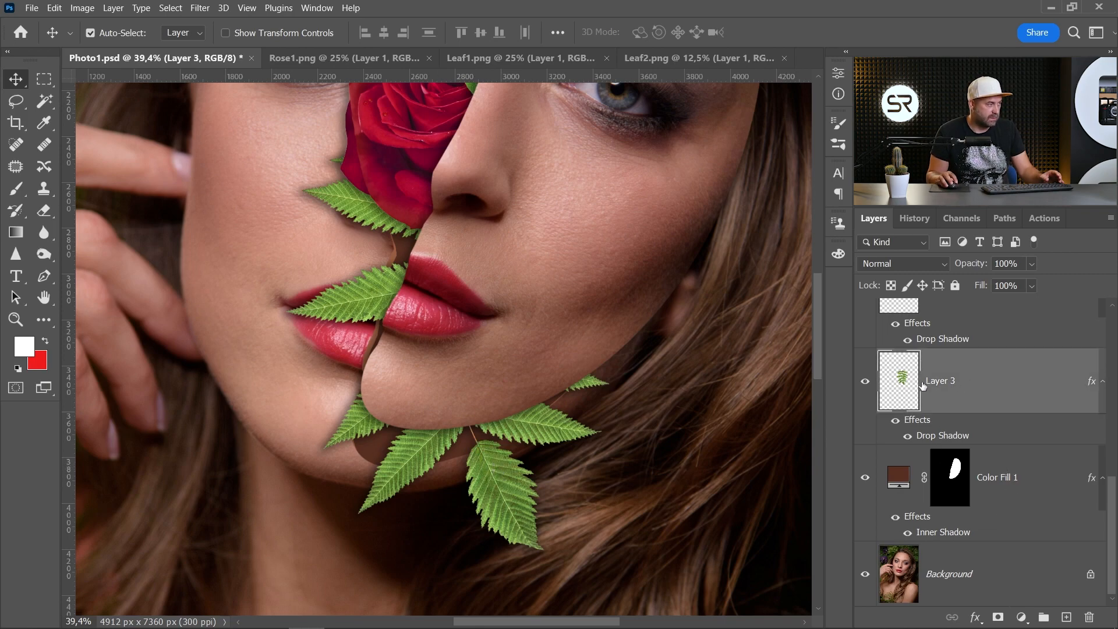
click(1021, 617)
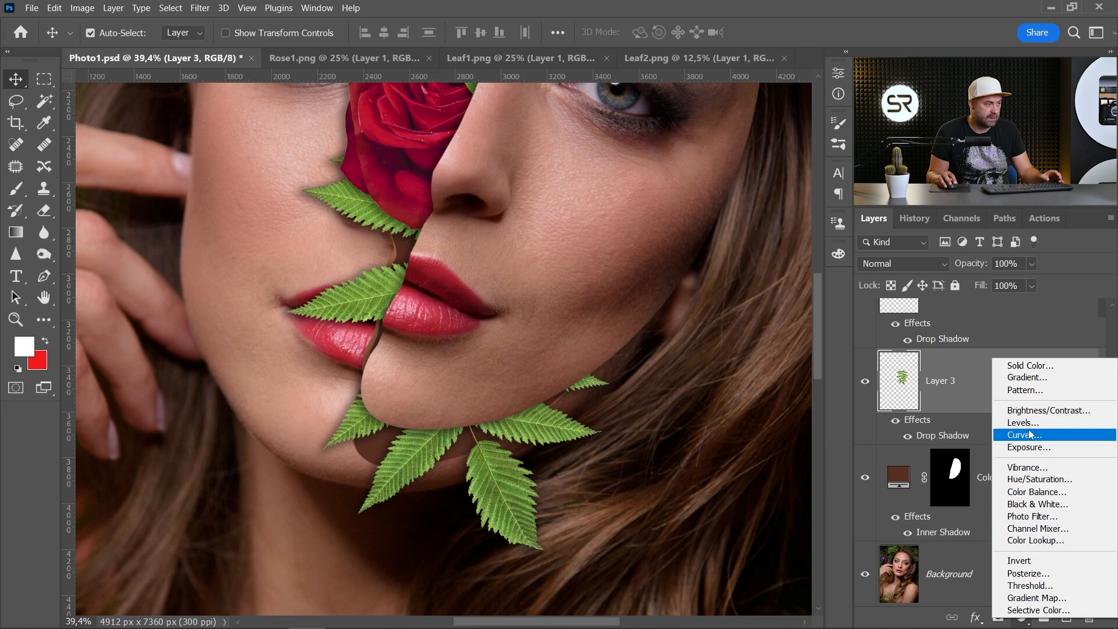
click(1028, 438)
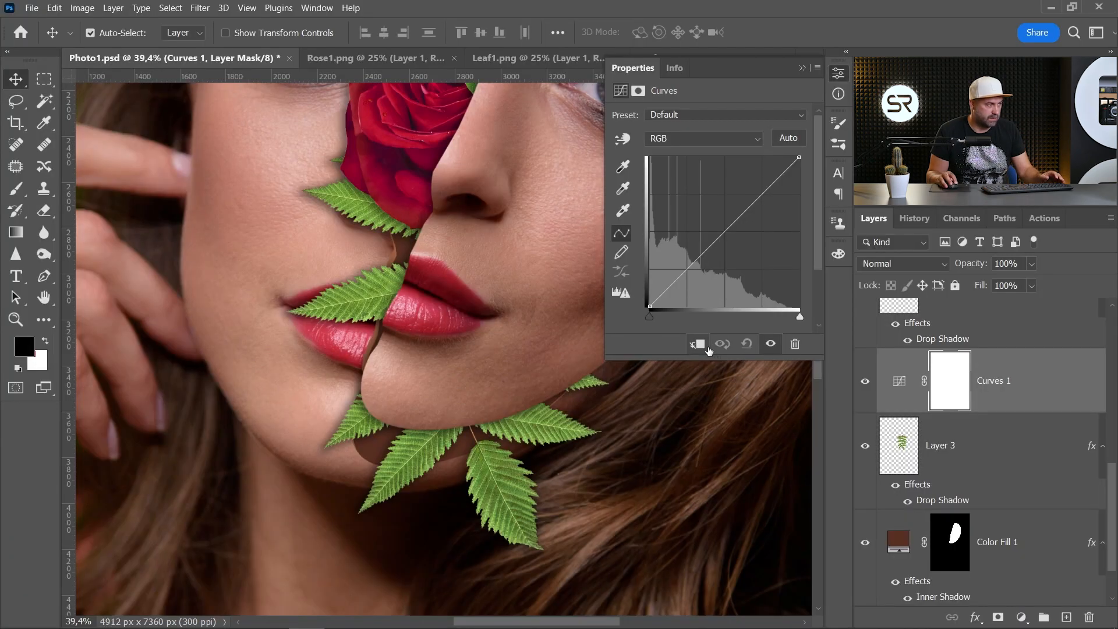
click(706, 345)
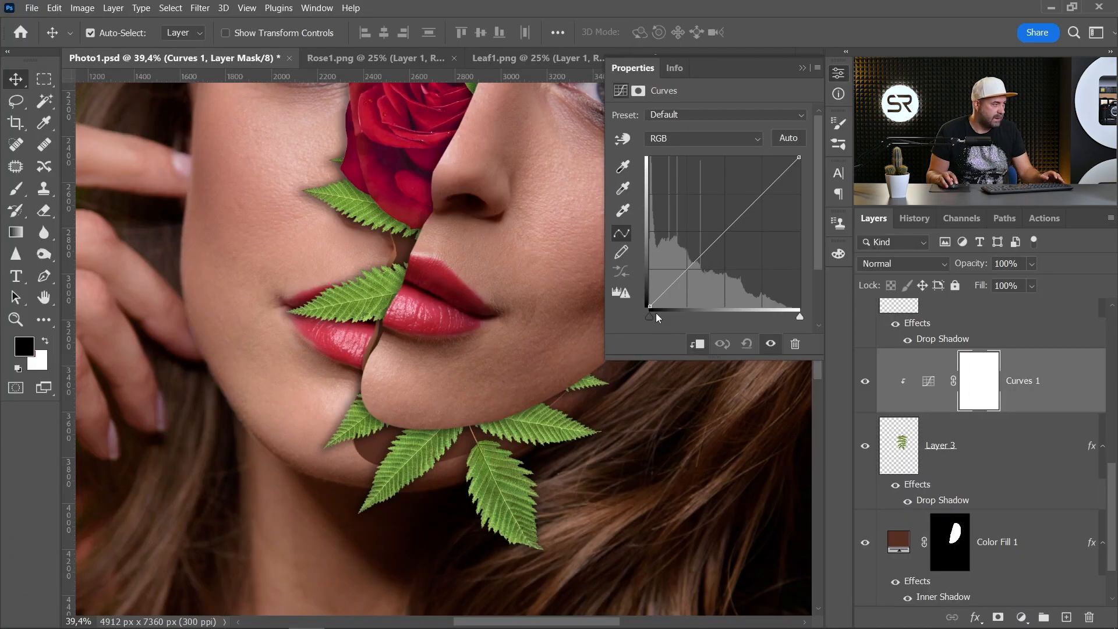
Step: Darken the Layer 3 leaves by moving the curve's black point inward and lowering its white point and midtones, then compare without the adjustment
drag(650, 305, 667, 306)
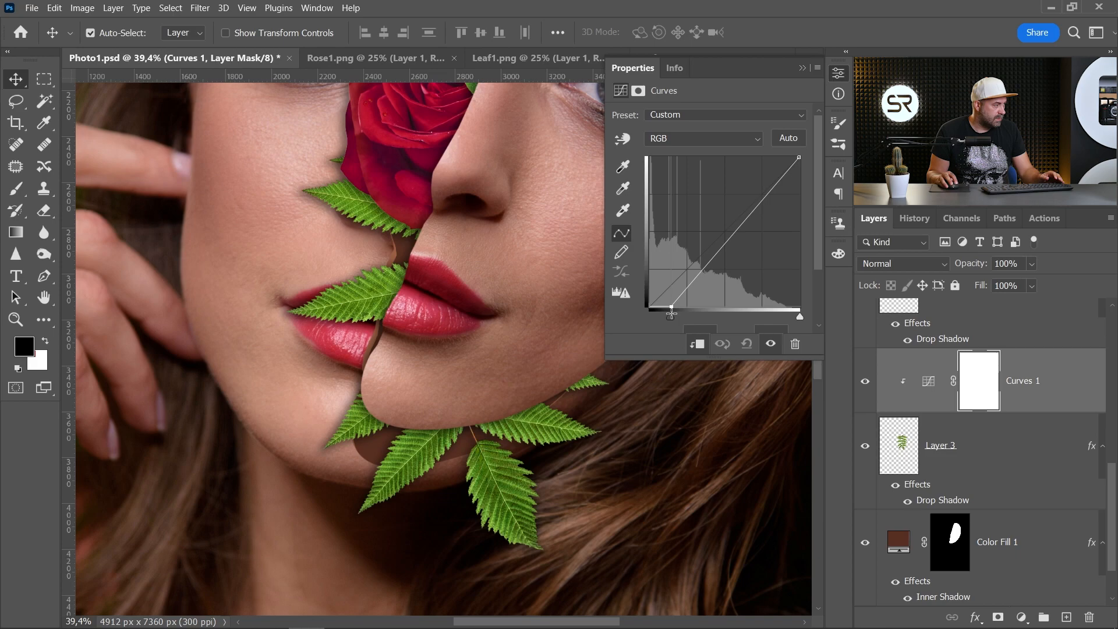
click(727, 246)
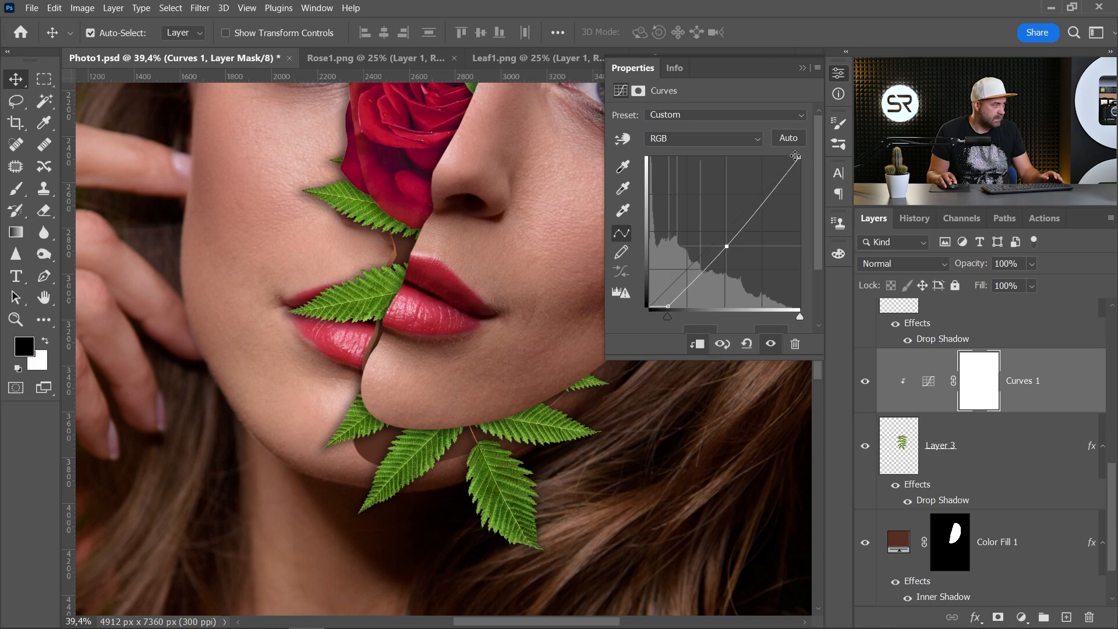
drag(797, 156, 799, 176)
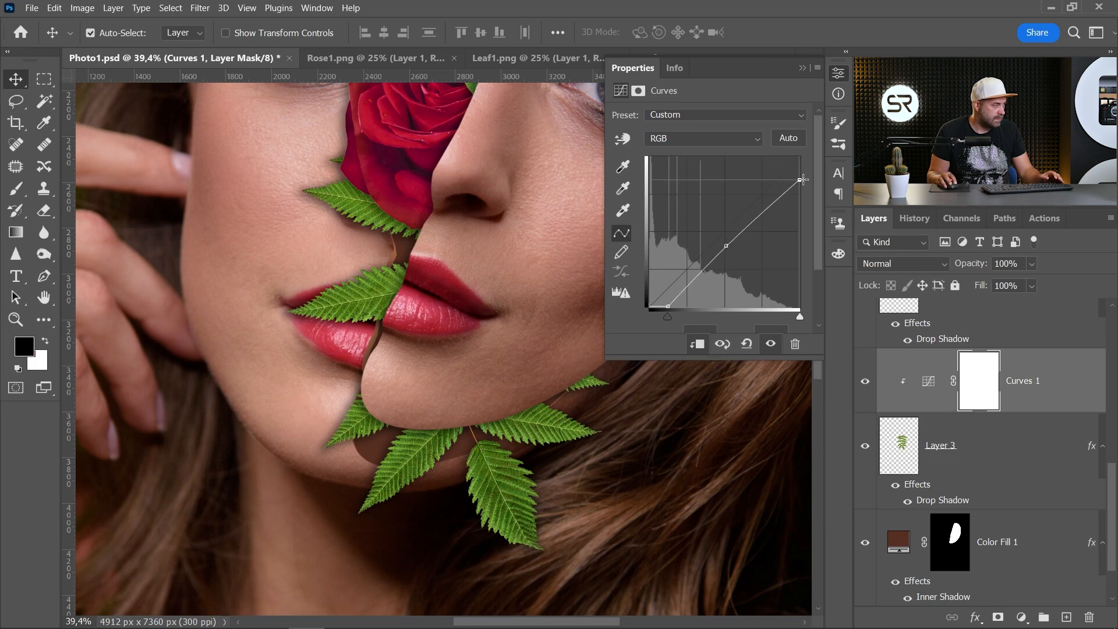
drag(727, 246, 732, 249)
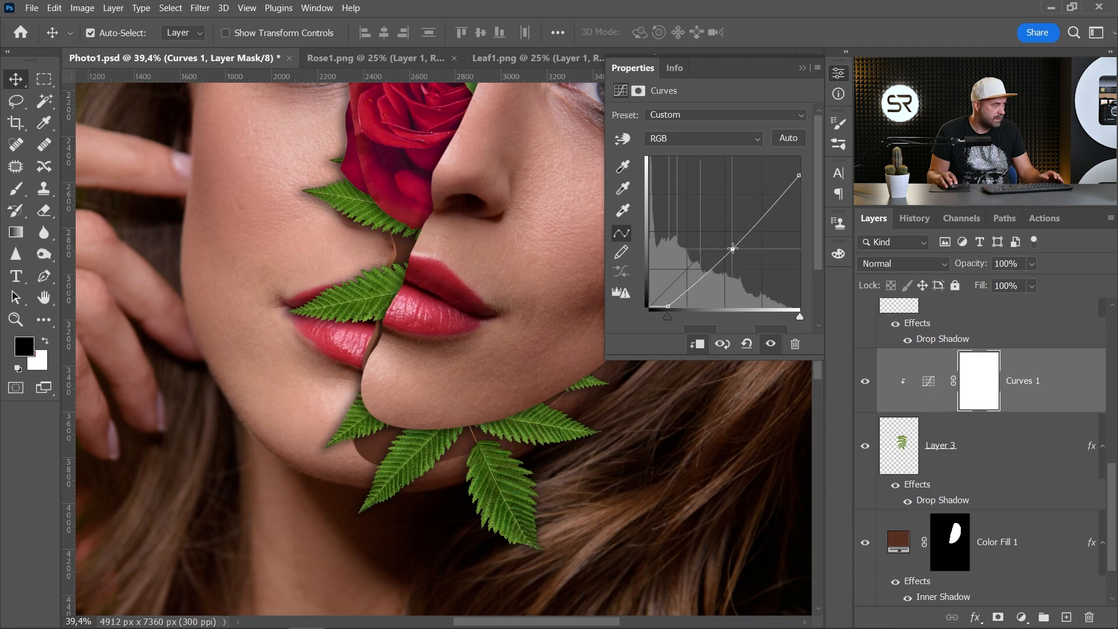
click(839, 87)
click(866, 381)
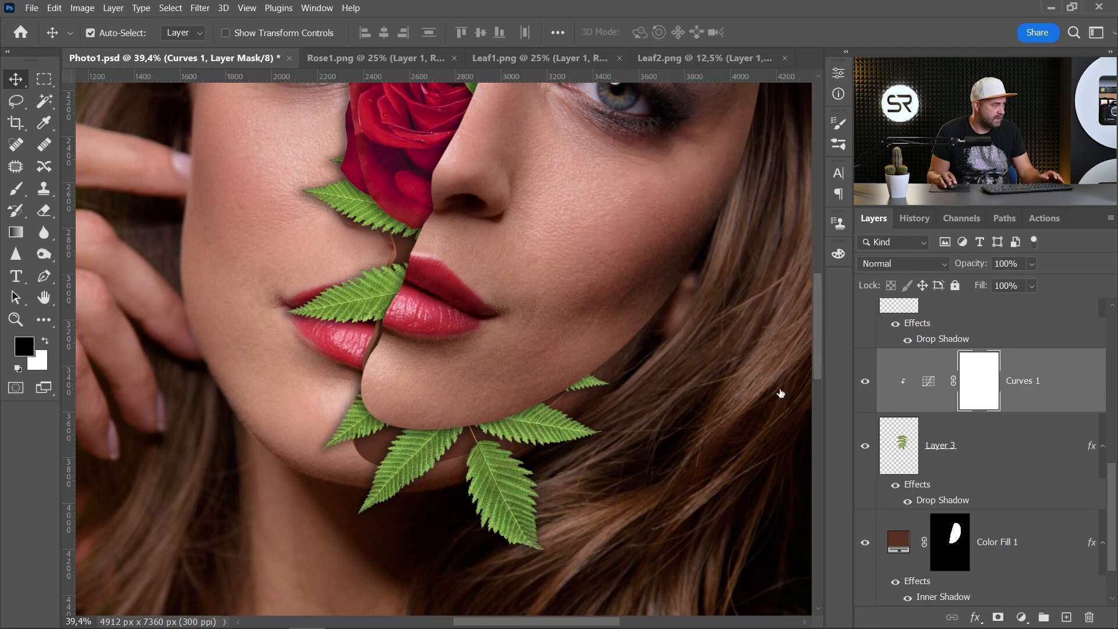
click(865, 380)
Step: Add a Curves adjustment layer above Layer 4, the leaf between the two roses, and clip it to that layer
scroll(535, 269, down, 5)
scroll(536, 269, up, 5)
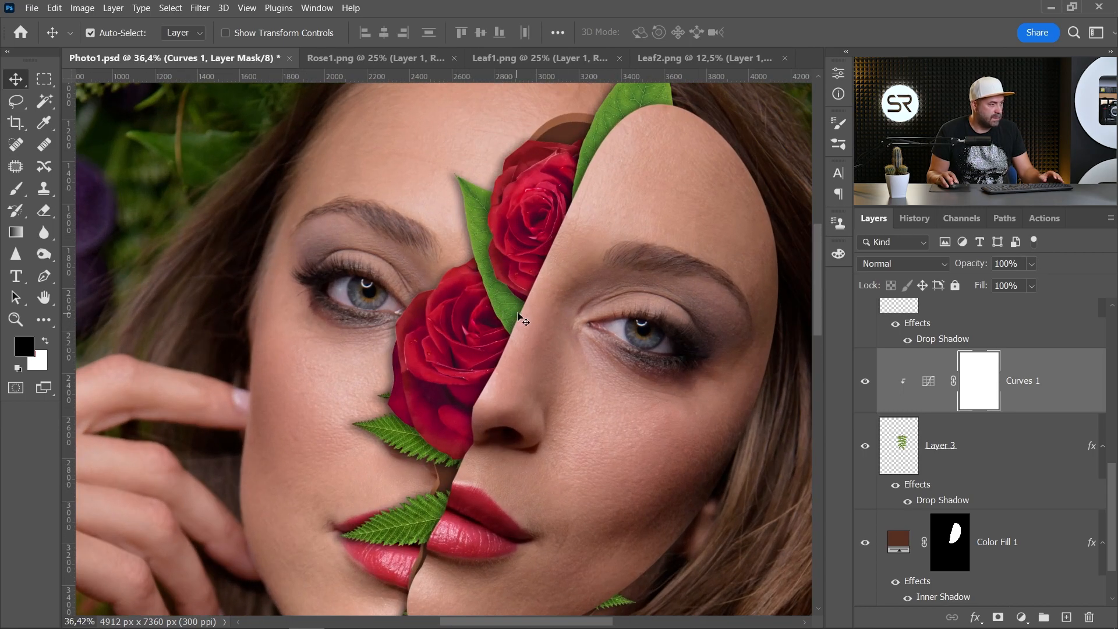
scroll(1011, 489, up, 5)
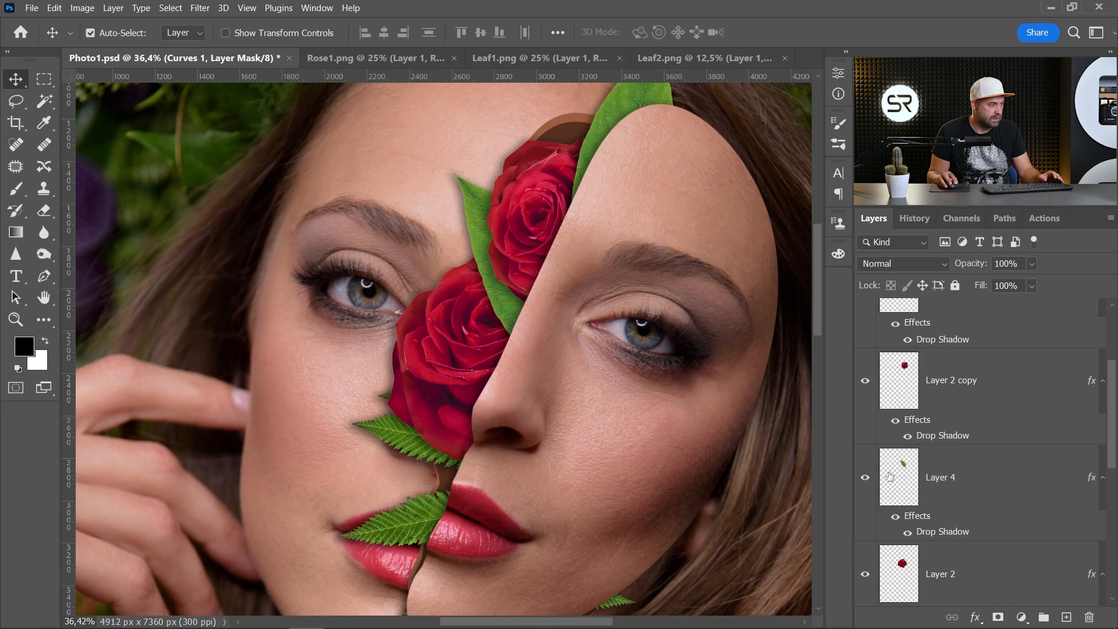
click(865, 477)
click(984, 495)
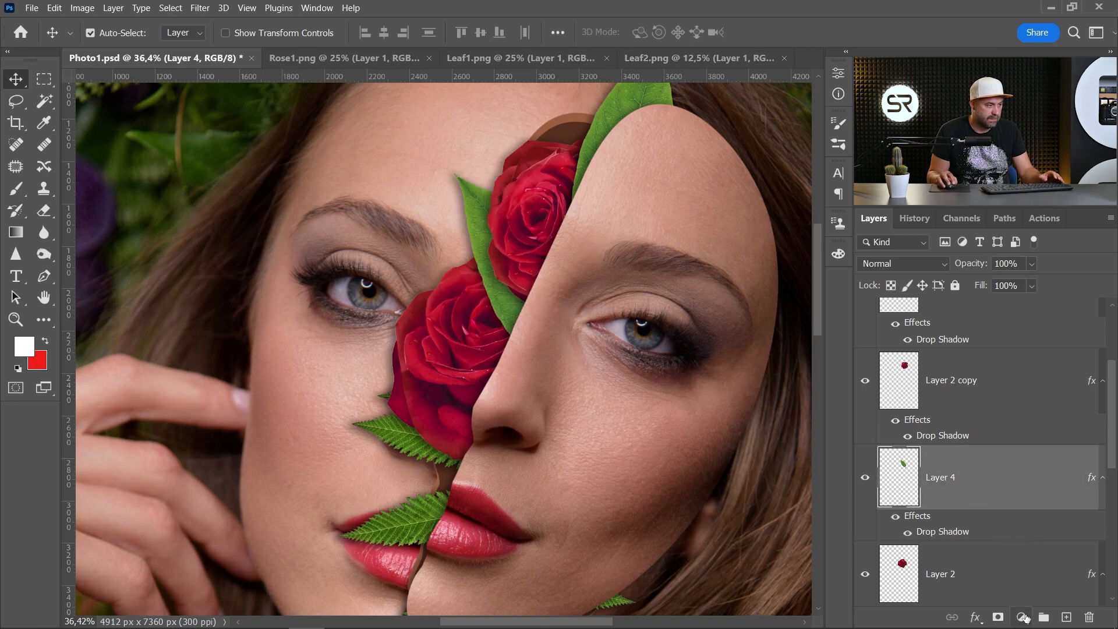
click(1023, 617)
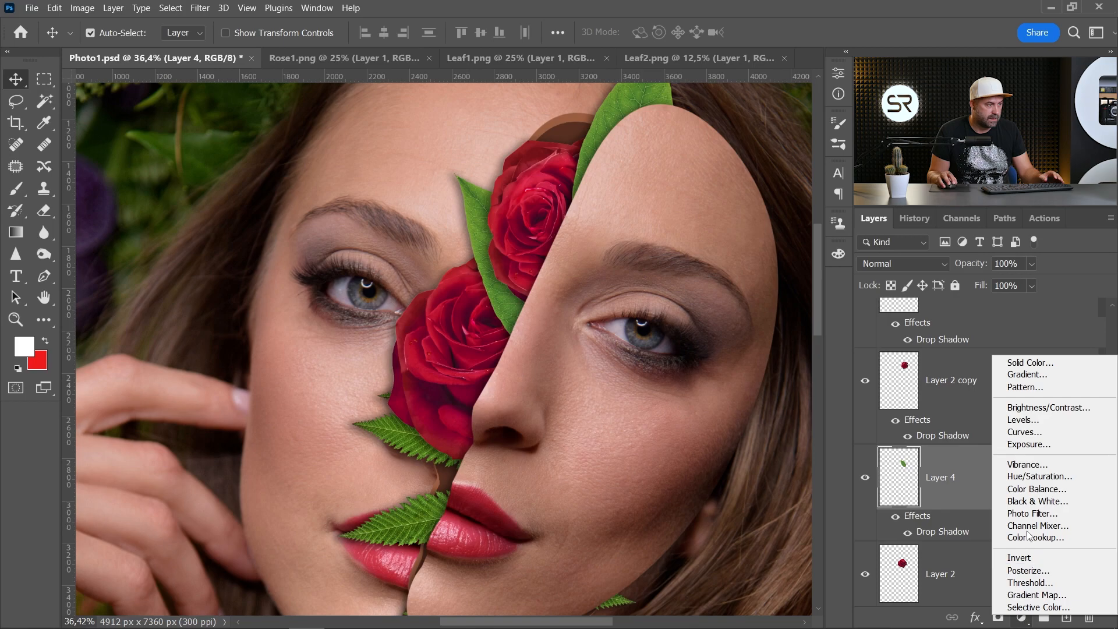
click(1033, 434)
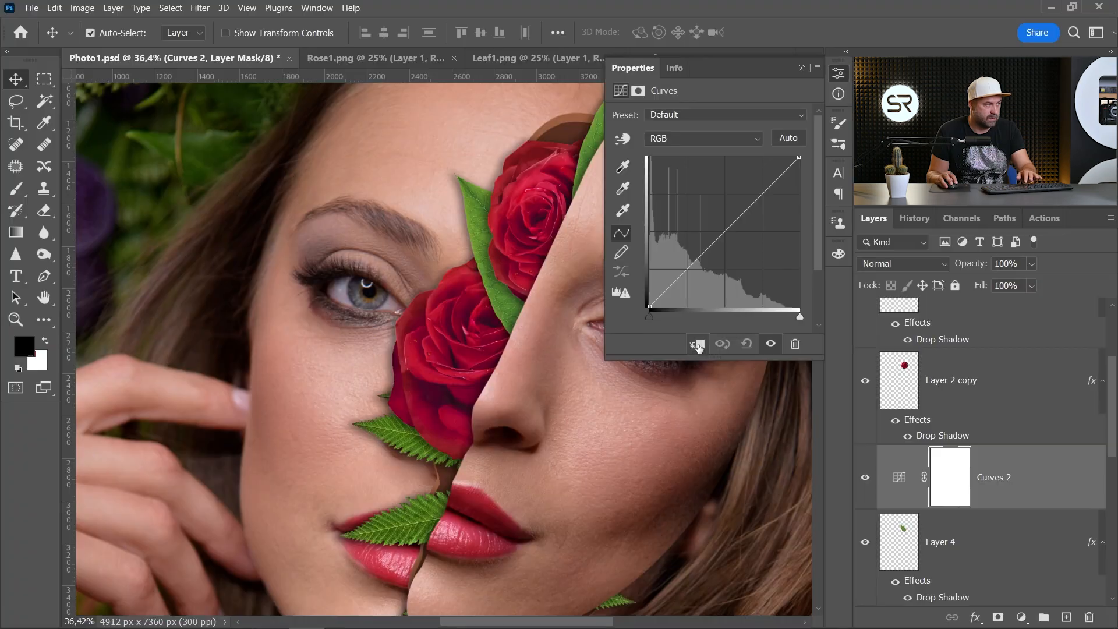
click(698, 346)
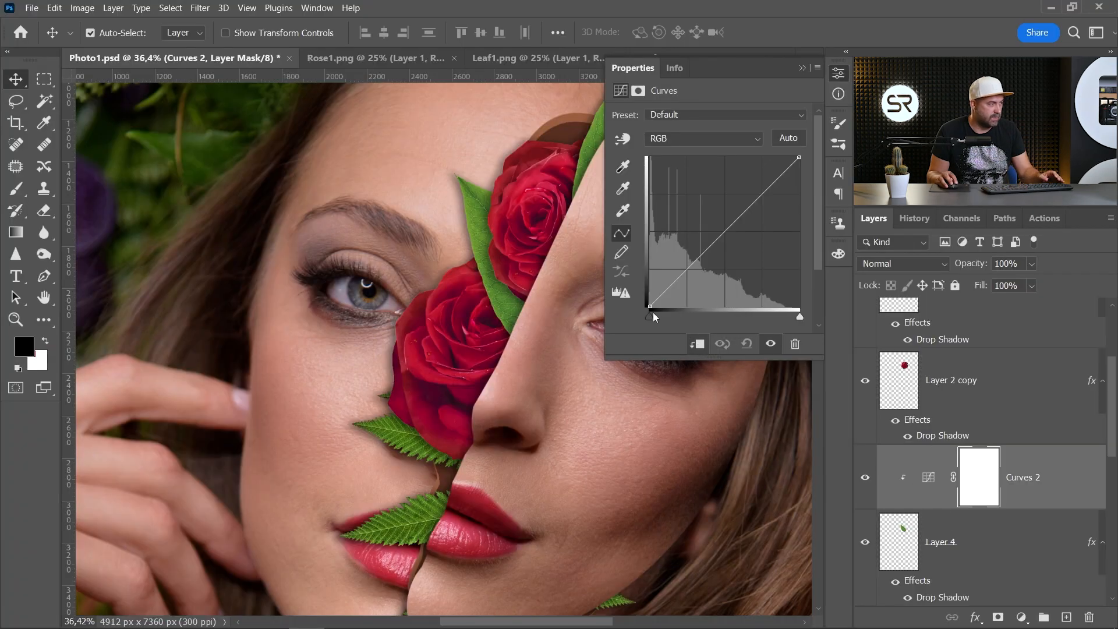
Step: Darken the Layer 4 leaf by moving the curve's black point inward and adding a midtone point on the curve
drag(650, 305, 674, 313)
drag(725, 247, 728, 246)
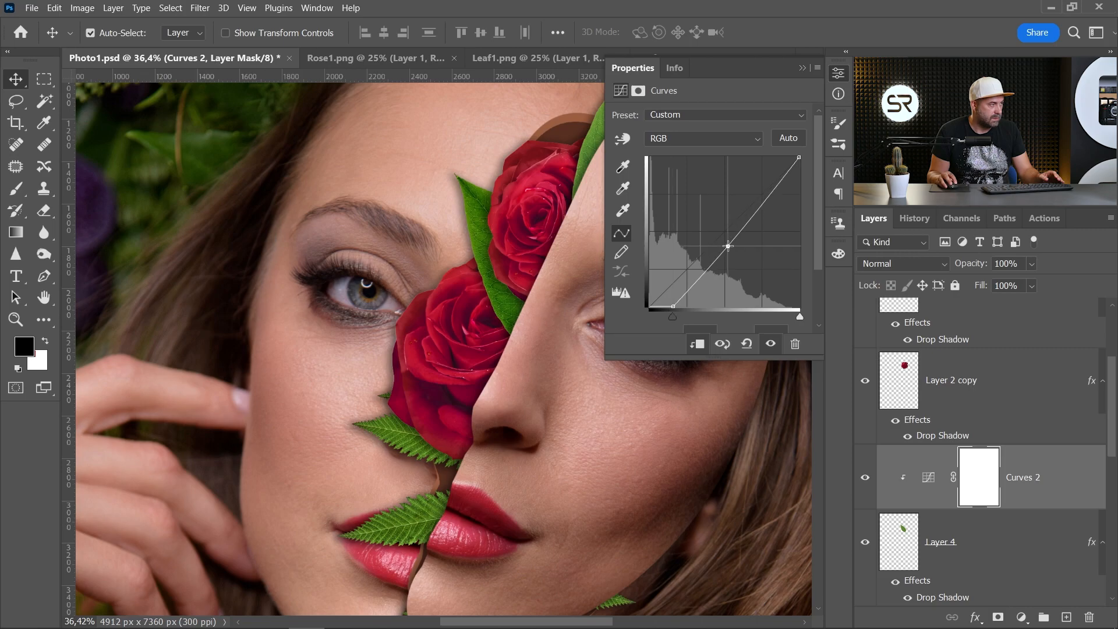
click(837, 72)
Step: Examine the blended roses and leaves, and compare the composite with the original portrait by repeatedly hiding and restoring every layer except Background
scroll(518, 369, down, 5)
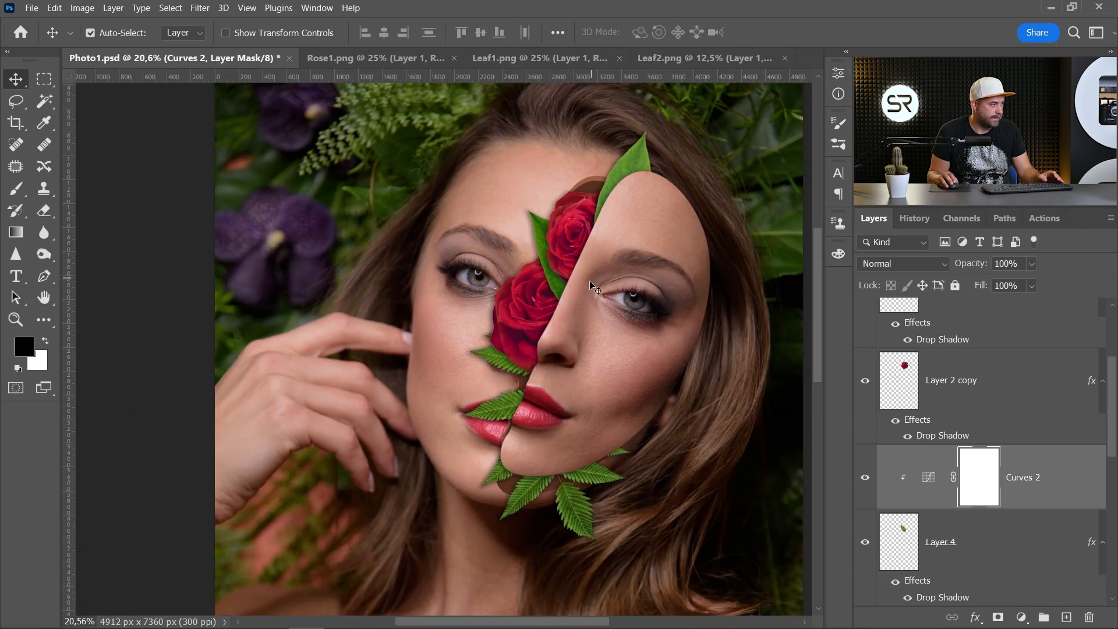
scroll(519, 369, up, 2)
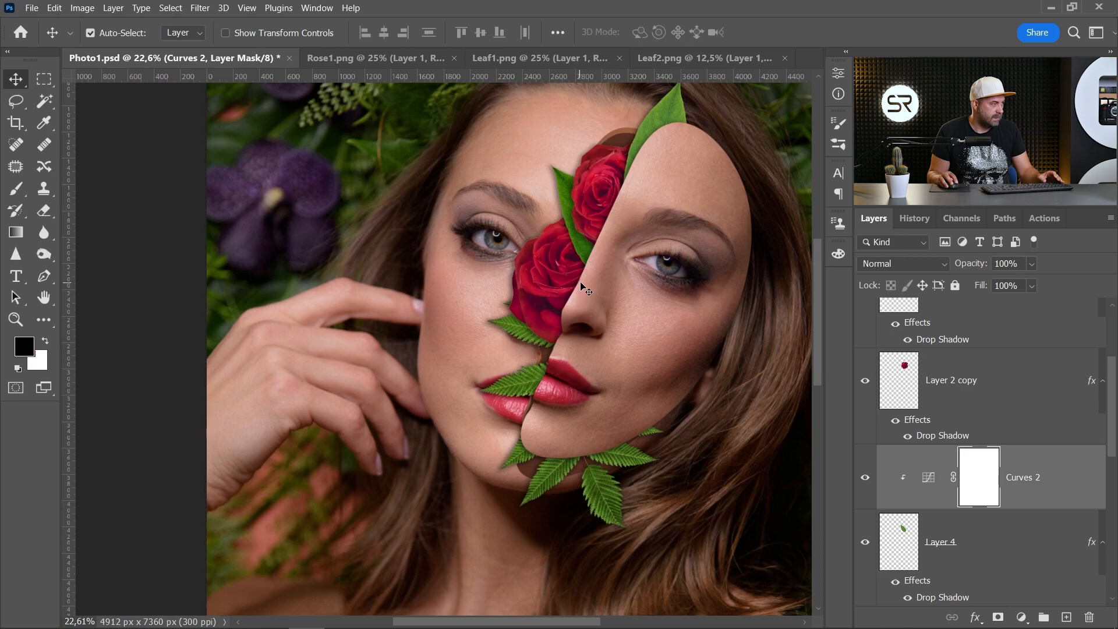
scroll(491, 245, up, 2)
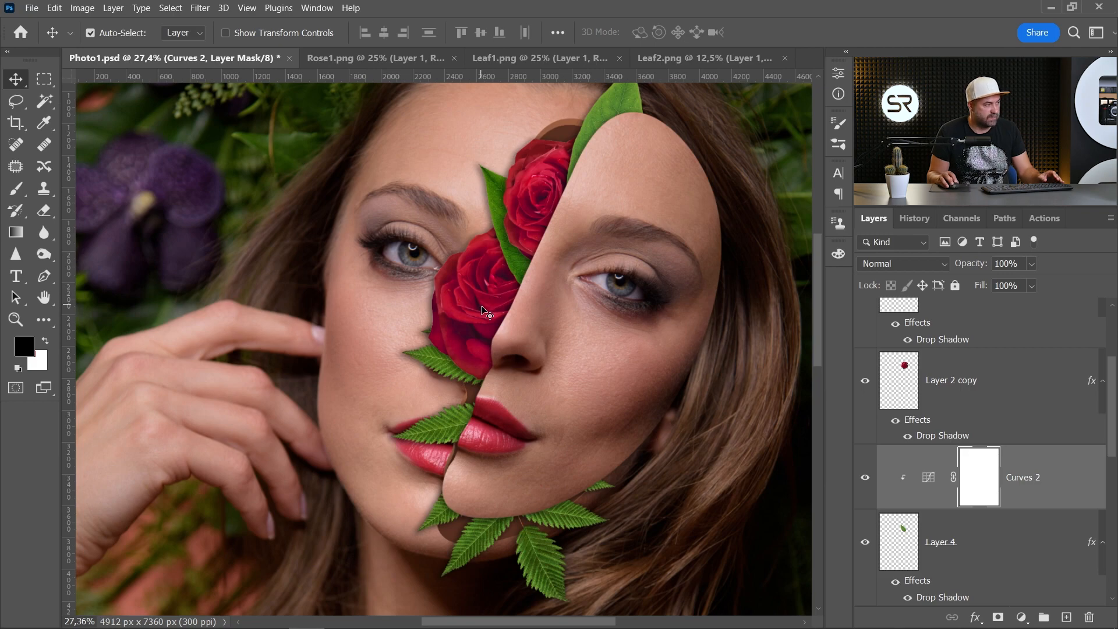
scroll(469, 294, down, 3)
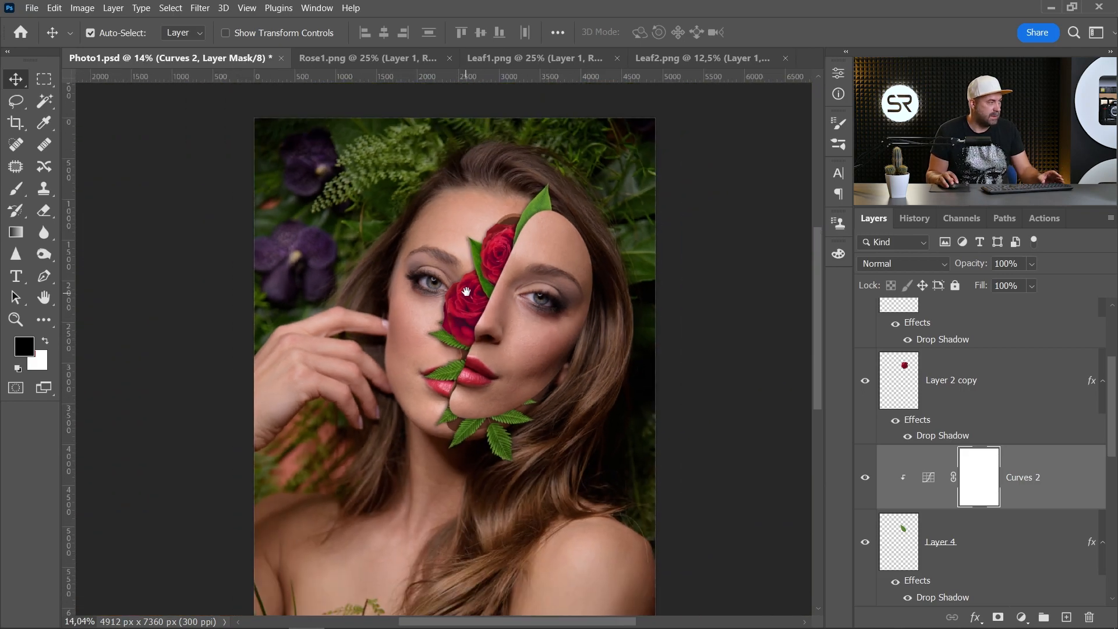
scroll(466, 336, up, 2)
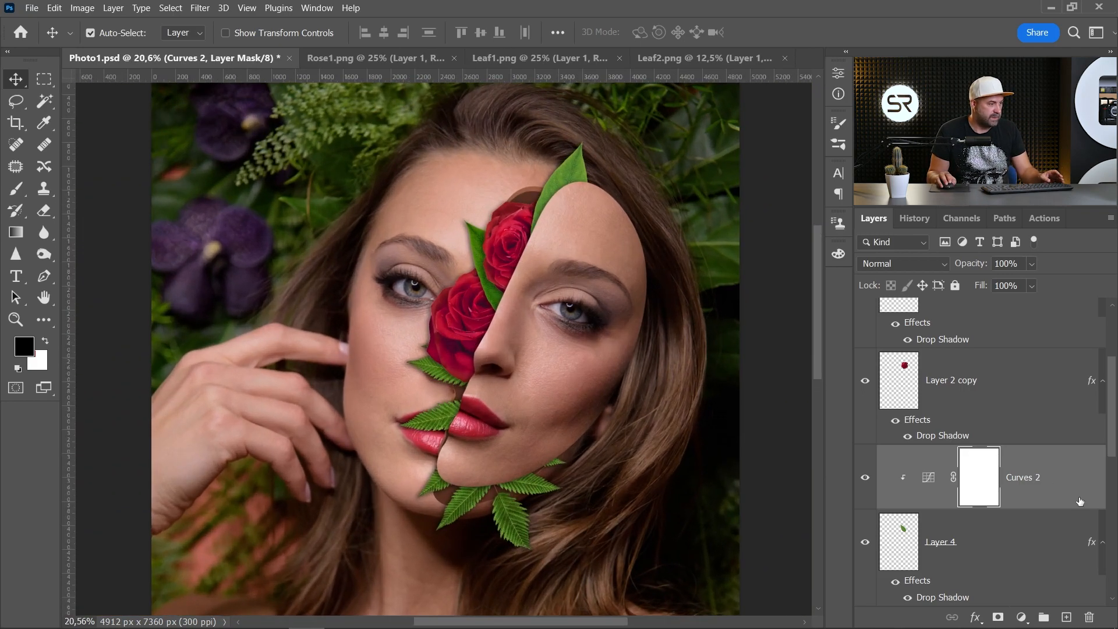
scroll(1080, 502, down, 5)
alt+click(865, 571)
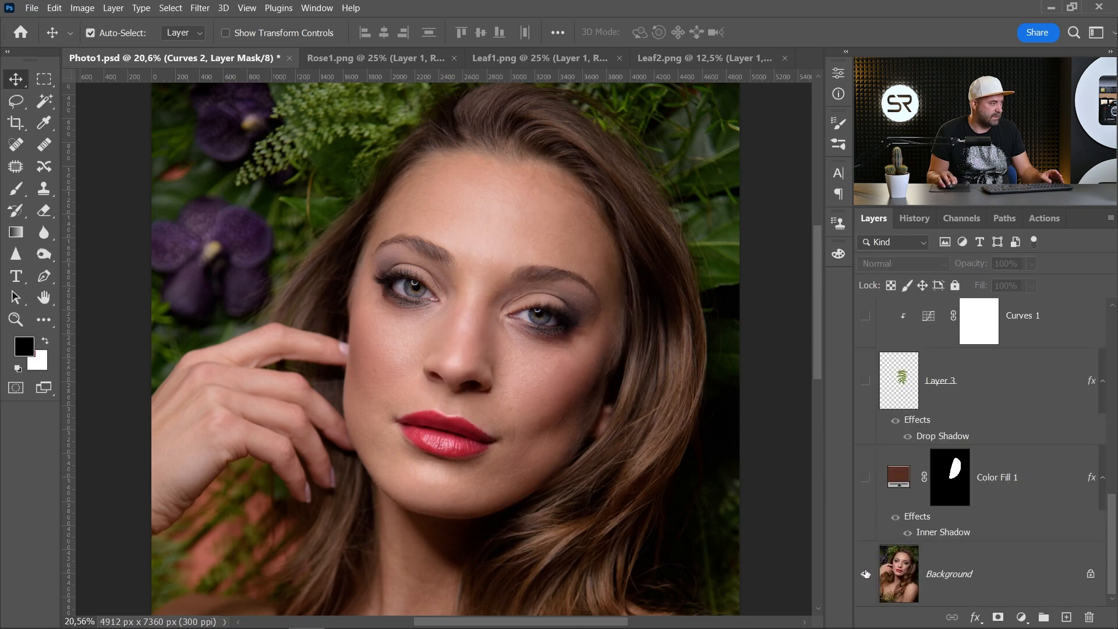
alt+click(865, 573)
alt+click(867, 573)
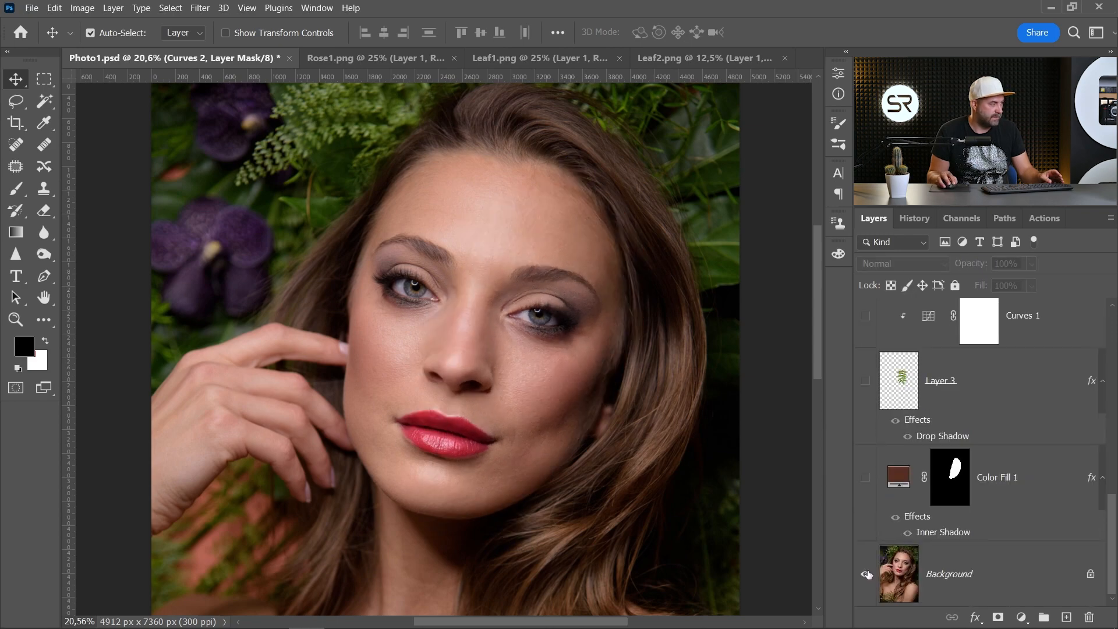
alt+click(866, 574)
scroll(519, 434, up, 1)
scroll(520, 434, up, 2)
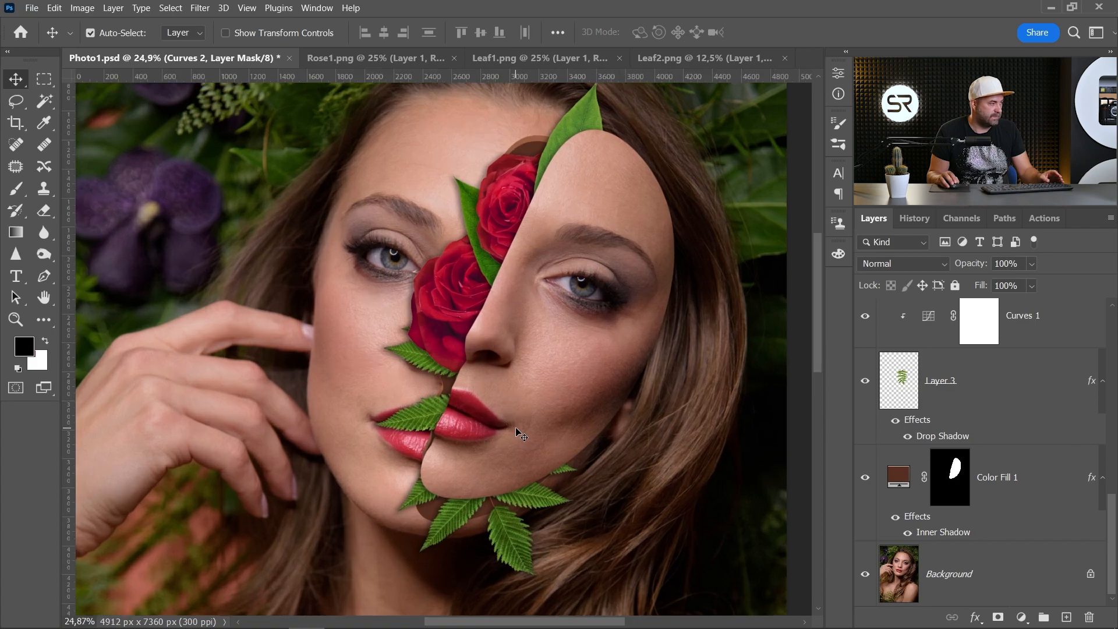